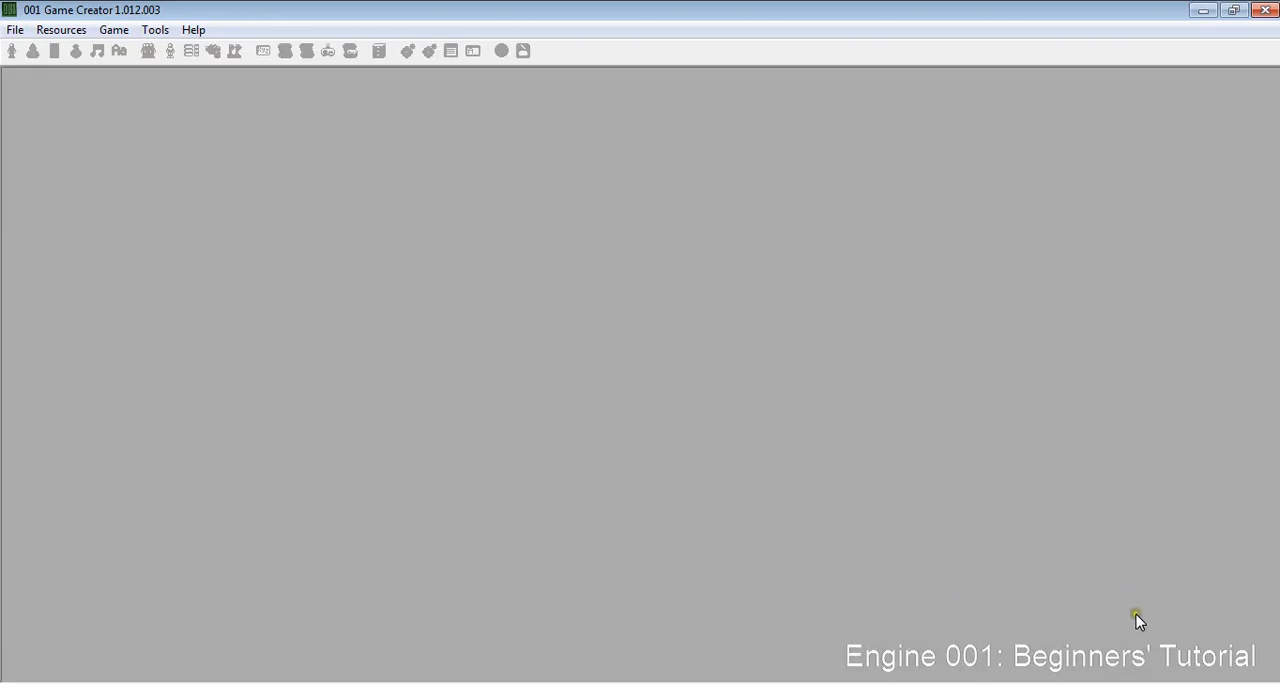
- Start a new game and choose the Action / RPG (Pro) template
{"action": "left_click", "coordinate": [15, 30]}
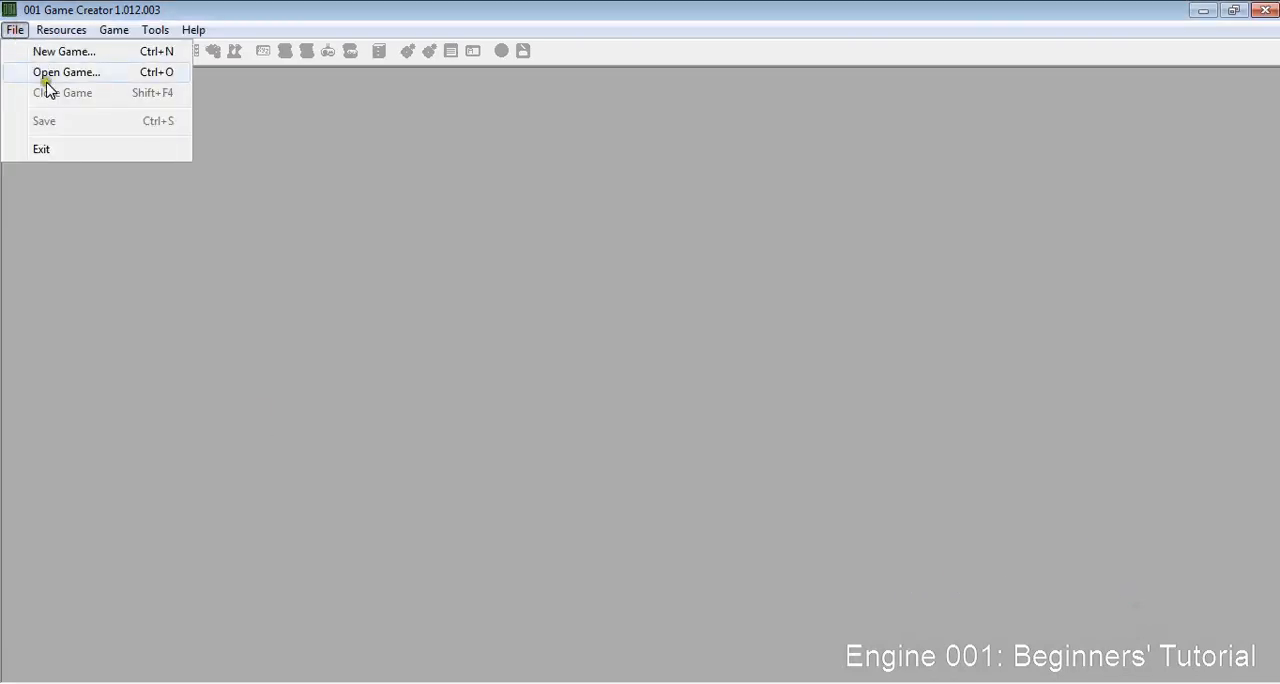
{"action": "left_click", "coordinate": [41, 51]}
{"action": "left_click", "coordinate": [553, 266]}
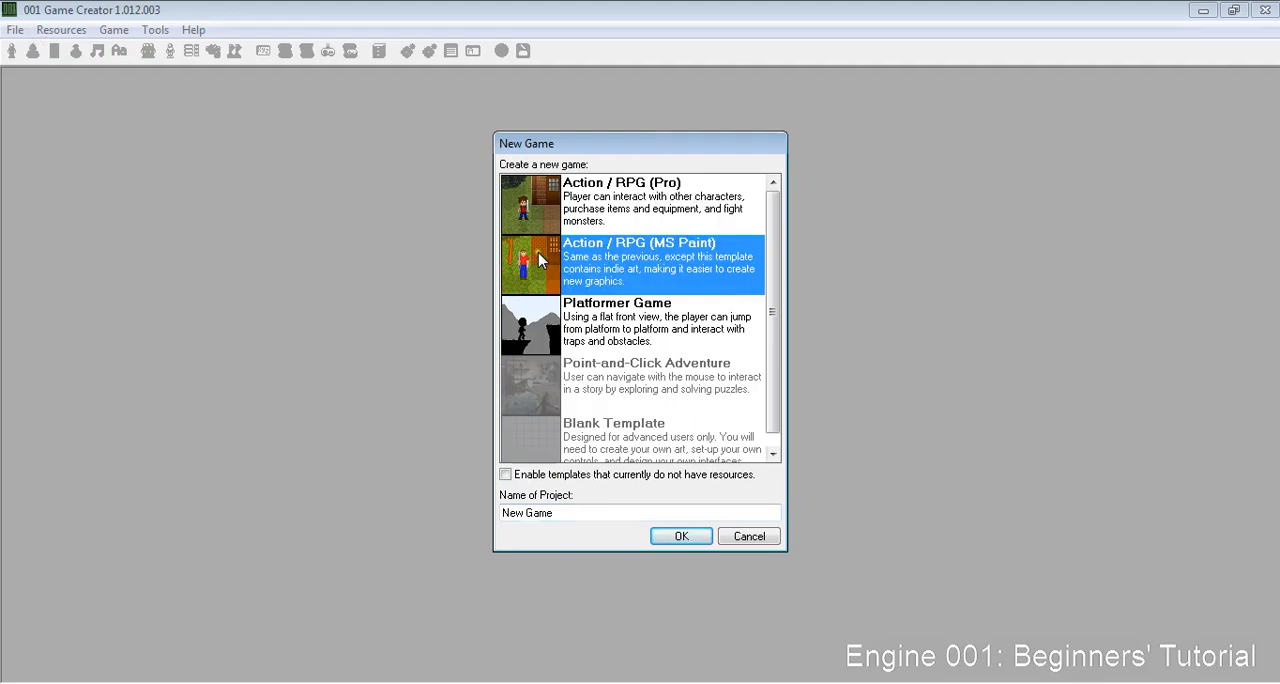
{"action": "left_click", "coordinate": [535, 205]}
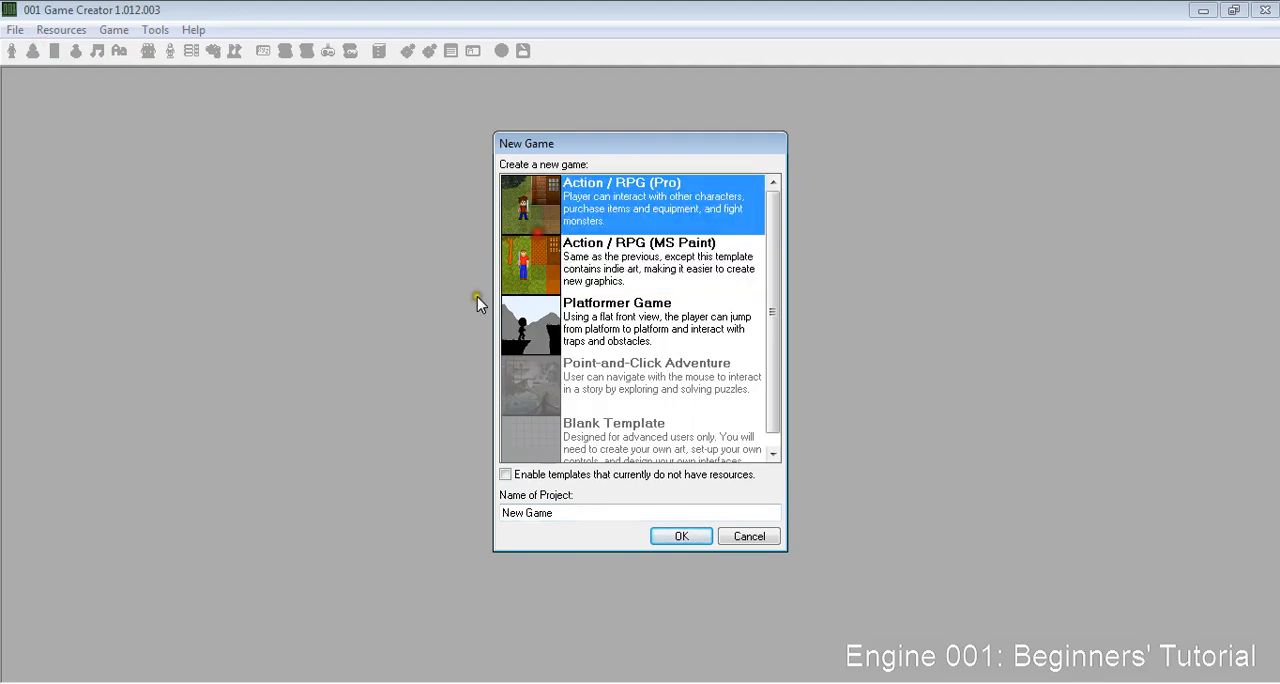
{"action": "left_click", "coordinate": [512, 272]}
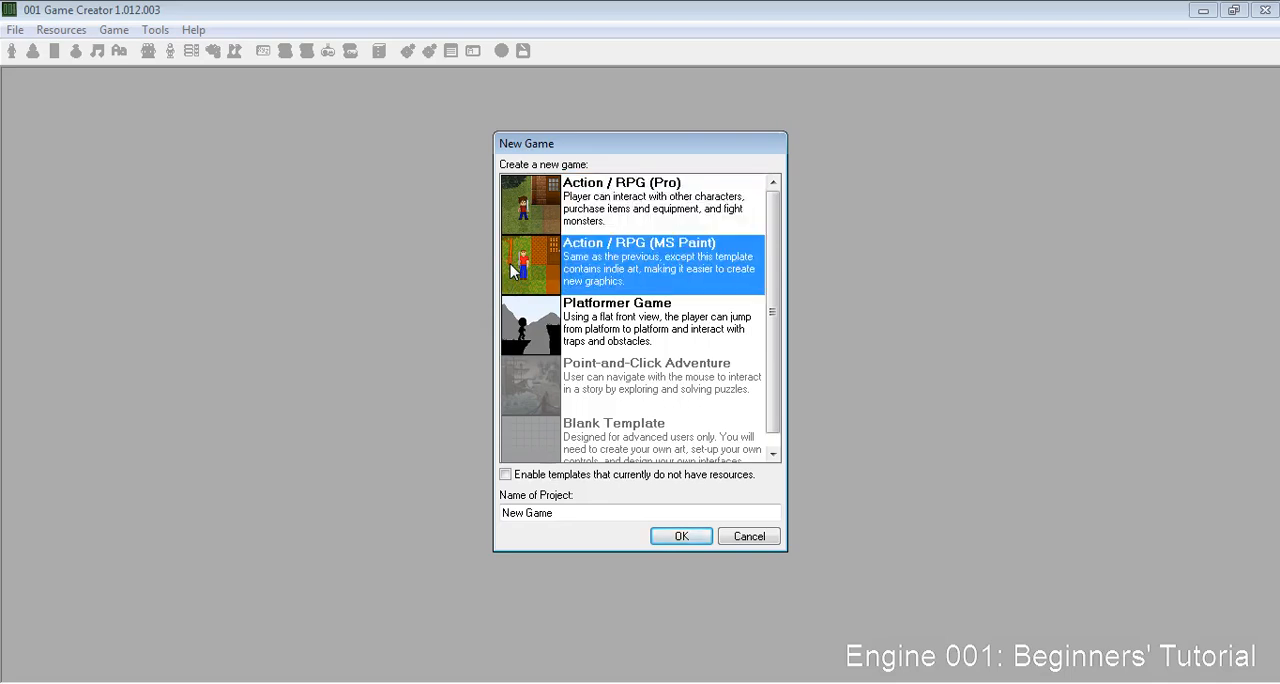
{"action": "left_click", "coordinate": [547, 215]}
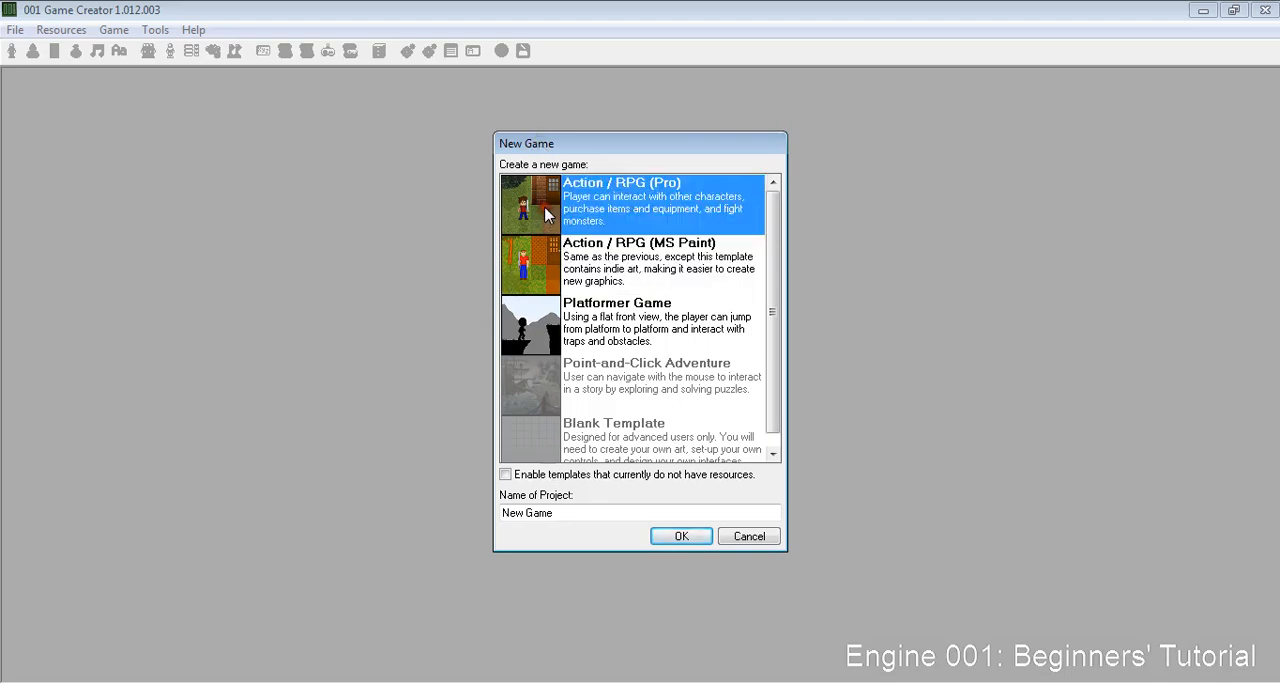
{"action": "left_click", "coordinate": [559, 255]}
{"action": "key", "text": "Down"}
{"action": "key", "text": "Down"}
{"action": "key", "text": "Down"}
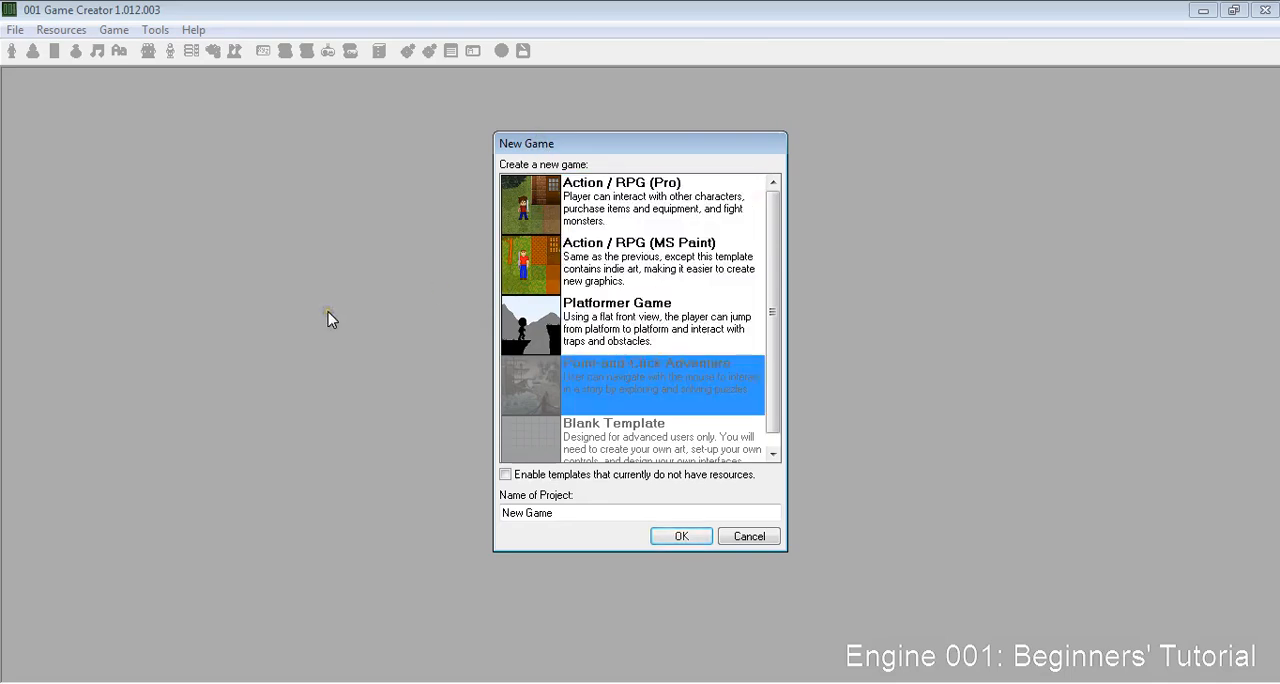
{"action": "key", "text": "Home"}
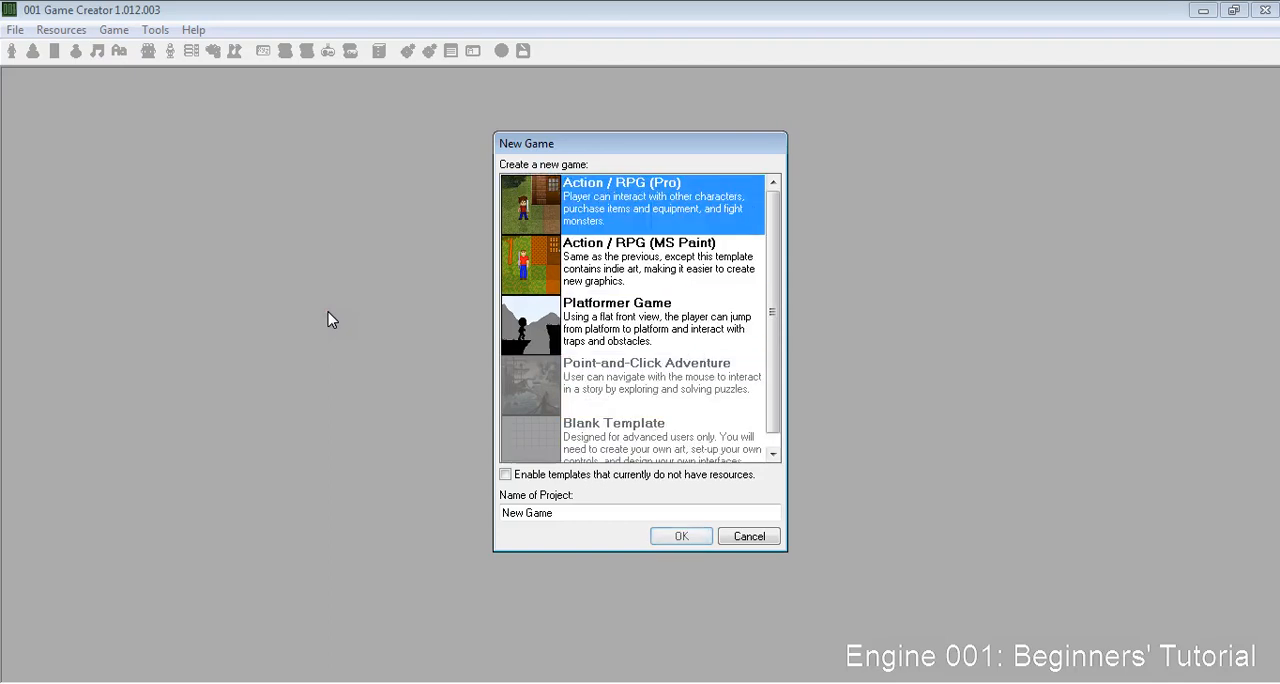
{"action": "key", "text": "Down"}
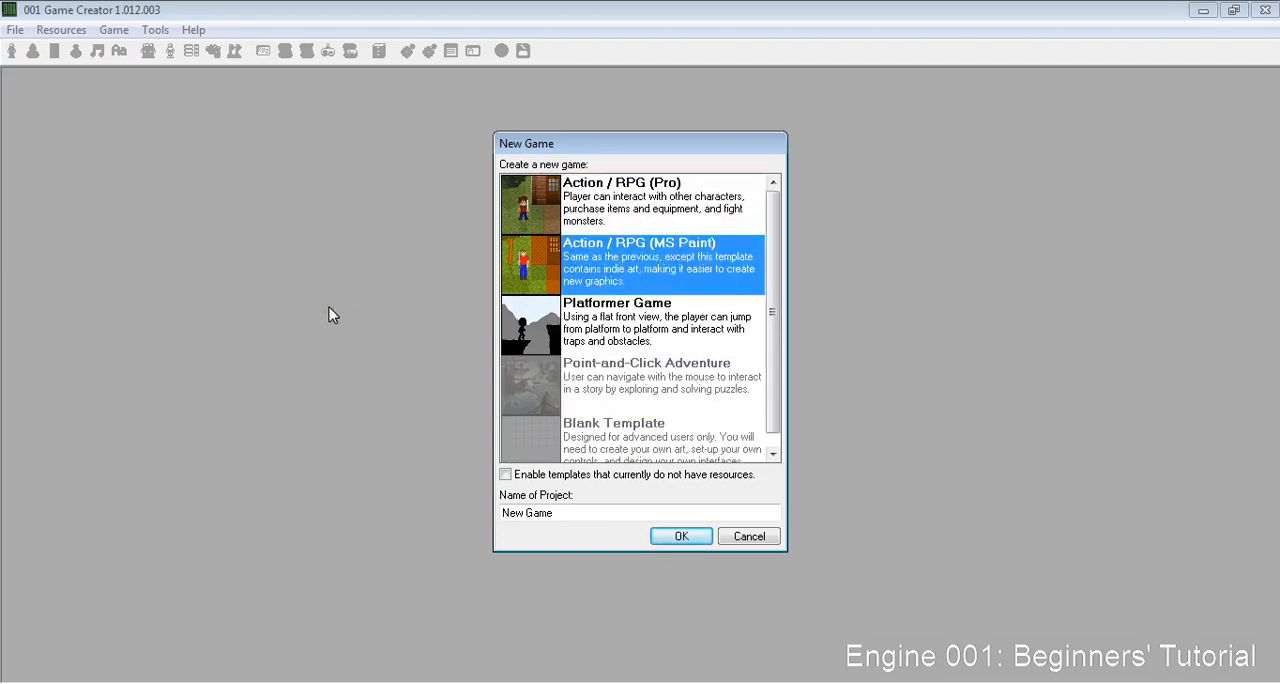
{"action": "key", "text": "Up"}
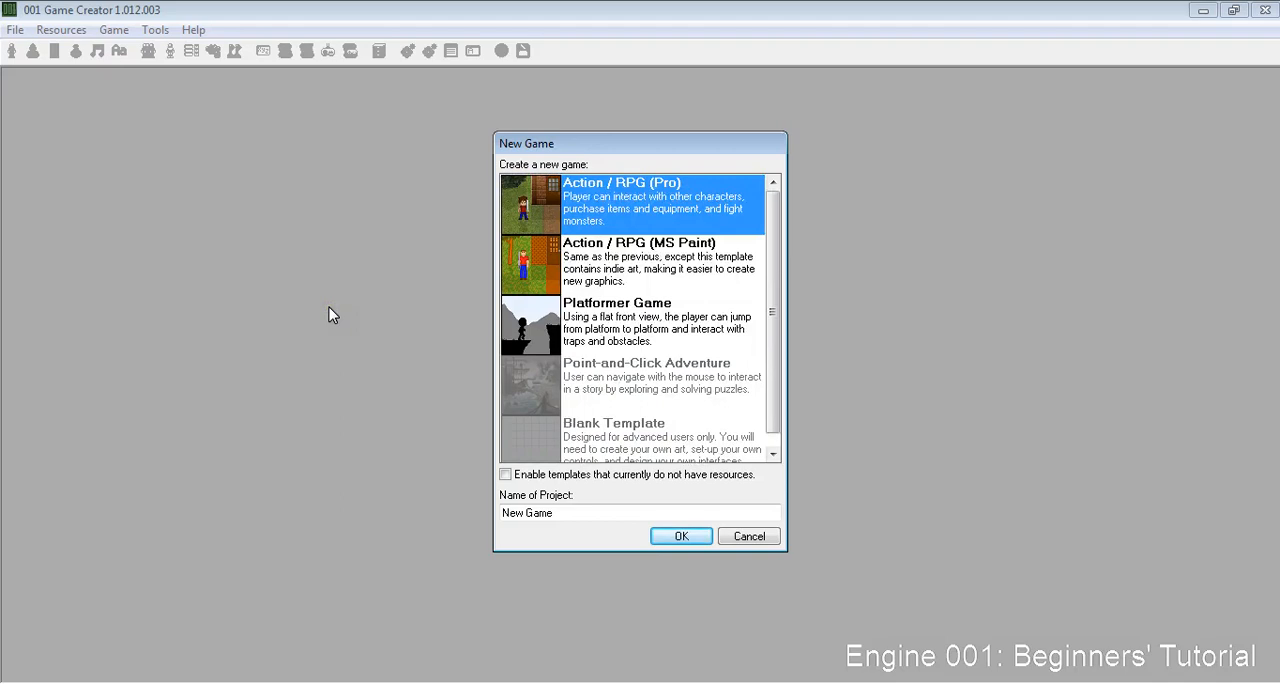
{"action": "key", "text": "Down"}
{"action": "key", "text": "Down"}
{"action": "key", "text": "Up"}
{"action": "key", "text": "Up"}
{"action": "left_click", "coordinate": [251, 386]}
- Name the project Tutorial and create the game
{"action": "left_click_drag", "start_coordinate": [565, 515], "coordinate": [486, 510]}
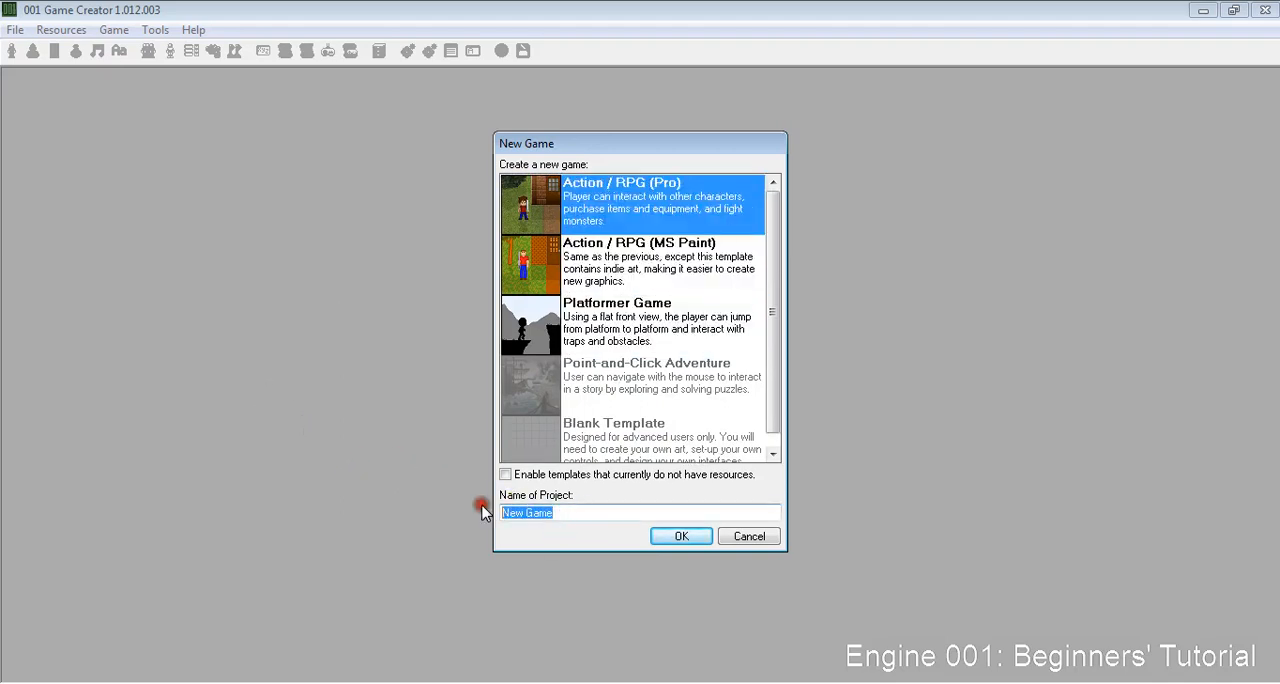
{"action": "key", "text": "BackSpace"}
{"action": "key", "text": "Return"}
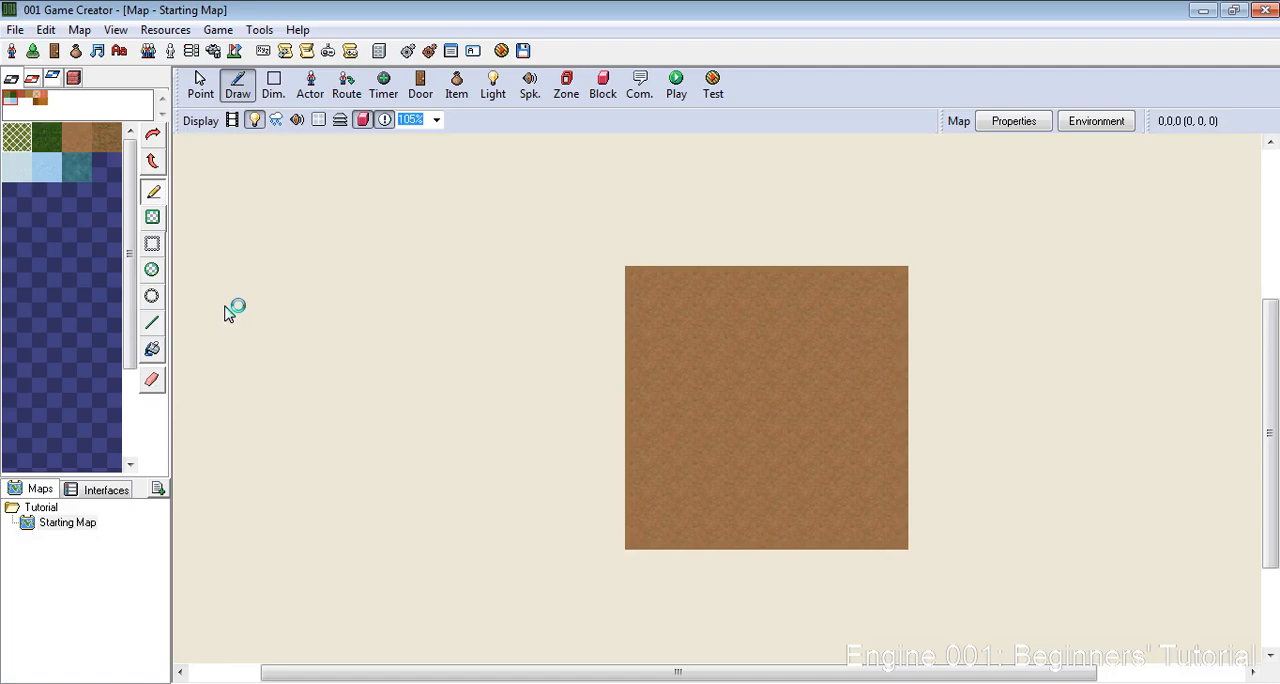
{"action": "left_click", "coordinate": [34, 80]}
{"action": "left_click", "coordinate": [54, 79]}
{"action": "left_click", "coordinate": [76, 79]}
{"action": "left_click", "coordinate": [8, 79]}
{"action": "scroll", "coordinate": [640, 423], "scroll_direction": "down", "scroll_amount": 3}
{"action": "scroll", "coordinate": [641, 423], "scroll_direction": "up", "scroll_amount": 2}
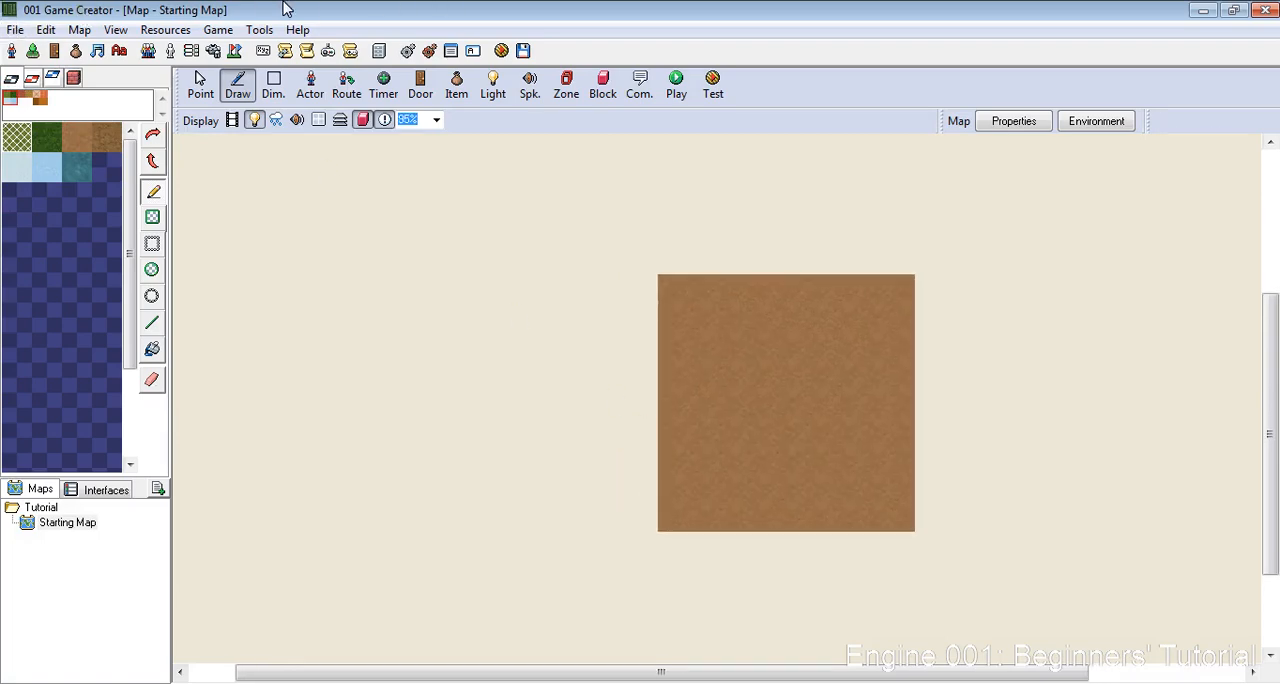
{"action": "left_click", "coordinate": [5, 26]}
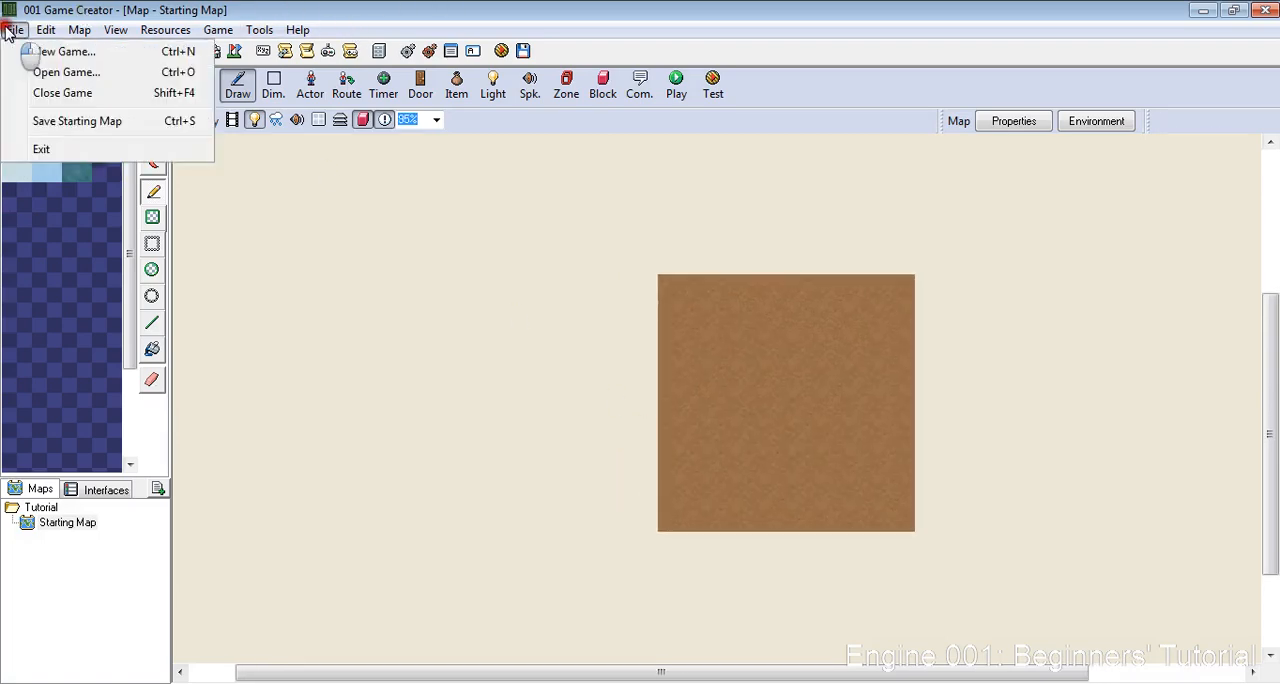
{"action": "left_click", "coordinate": [88, 18]}
{"action": "left_click", "coordinate": [217, 30]}
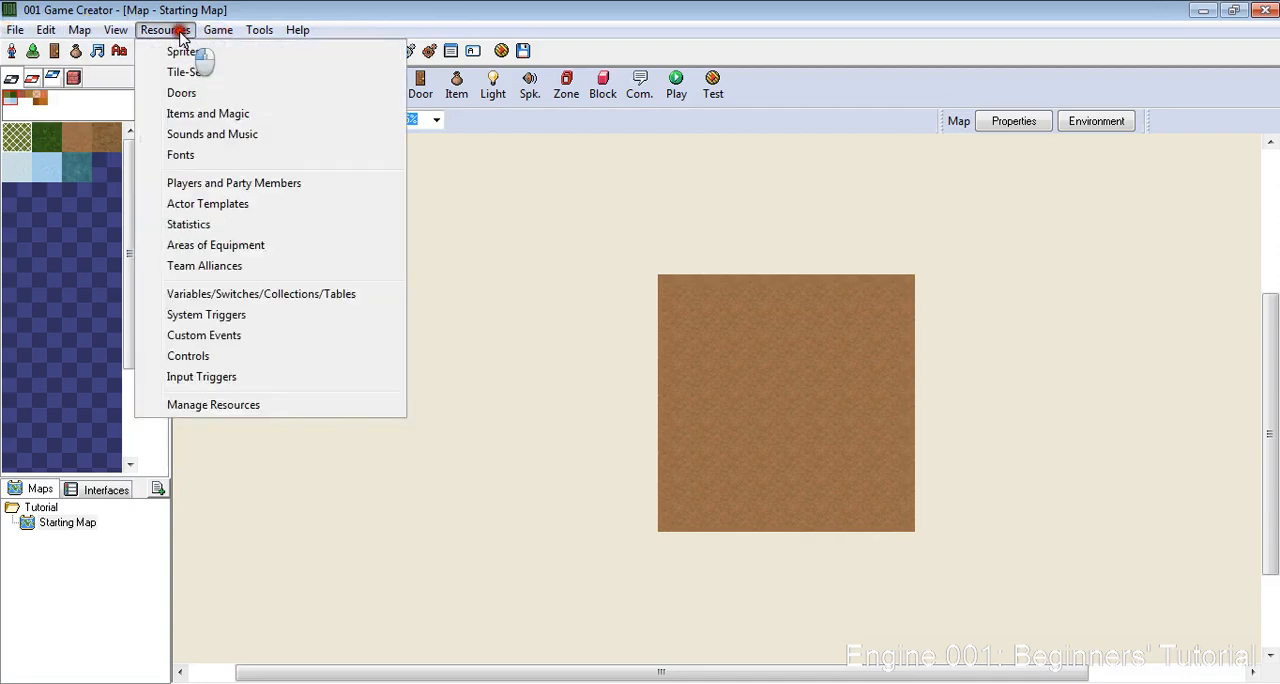
{"action": "left_click", "coordinate": [170, 30]}
{"action": "left_click", "coordinate": [165, 30]}
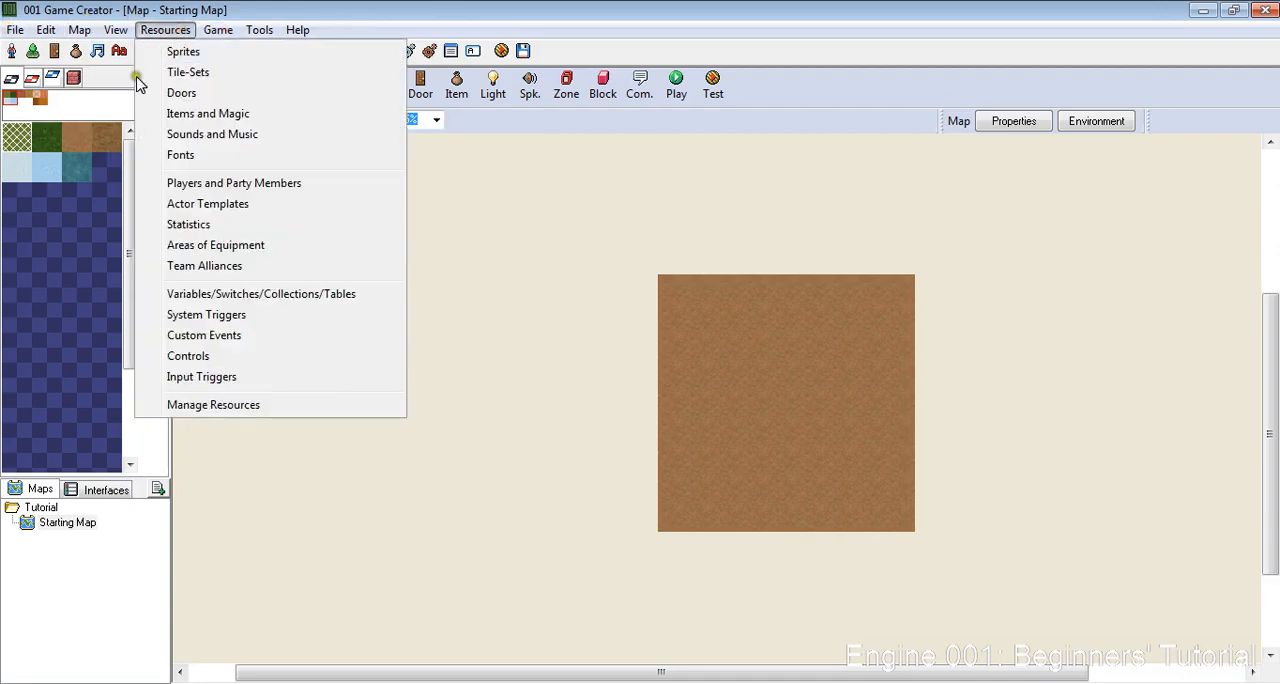
{"action": "left_click", "coordinate": [62, 528]}
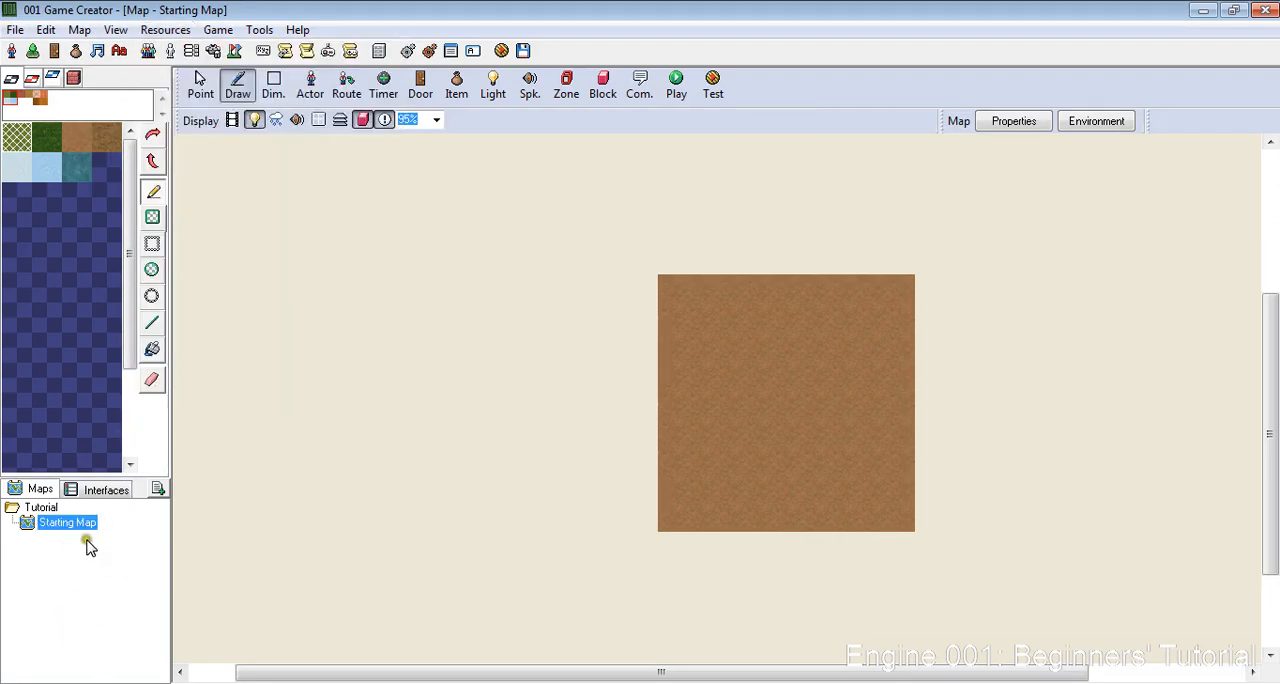
{"action": "left_click", "coordinate": [154, 30]}
{"action": "mouse_move", "coordinate": [10, 30]}
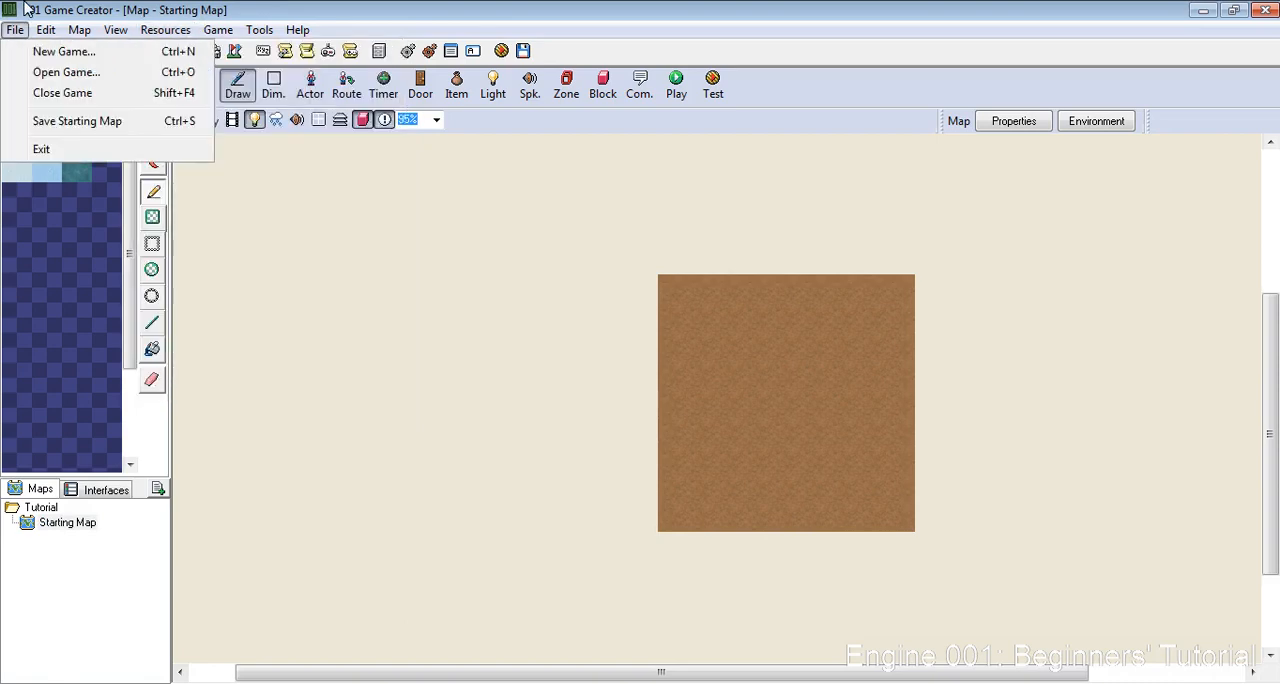
{"action": "left_click", "coordinate": [118, 557]}
{"action": "right_click", "coordinate": [62, 520]}
{"action": "left_click", "coordinate": [52, 557]}
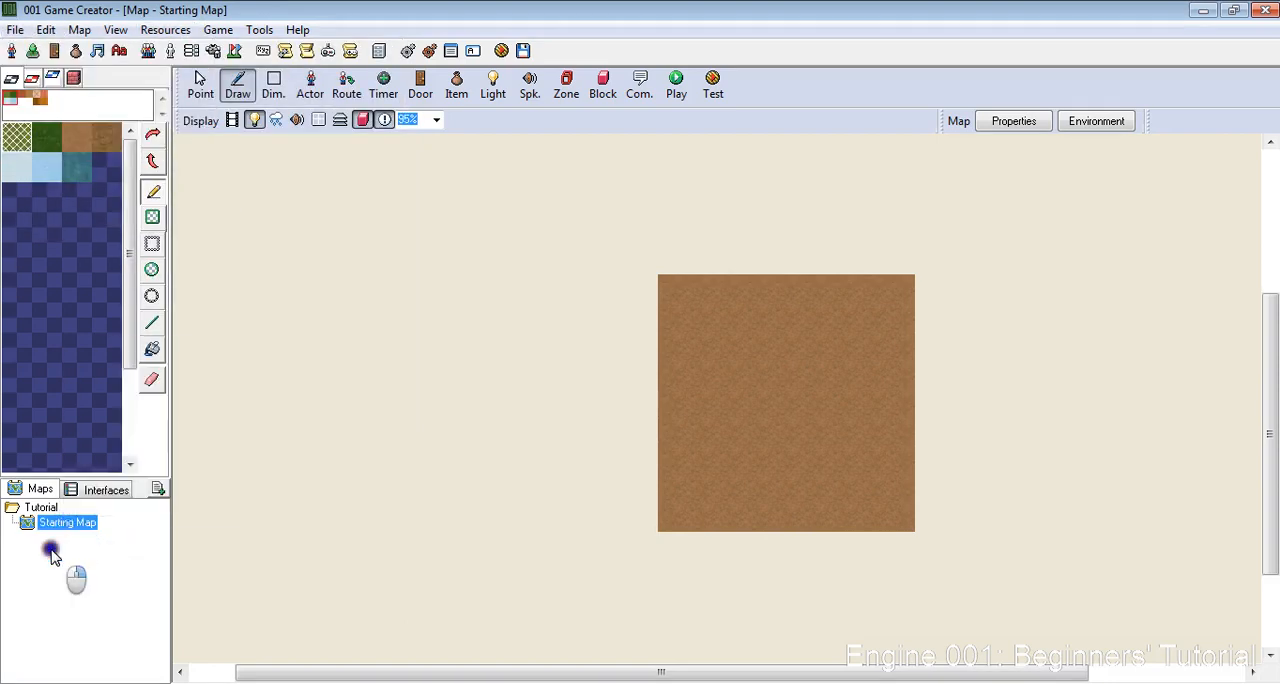
{"action": "left_click", "coordinate": [65, 529]}
{"action": "left_click", "coordinate": [55, 541]}
{"action": "left_click", "coordinate": [147, 491]}
{"action": "left_click", "coordinate": [64, 474]}
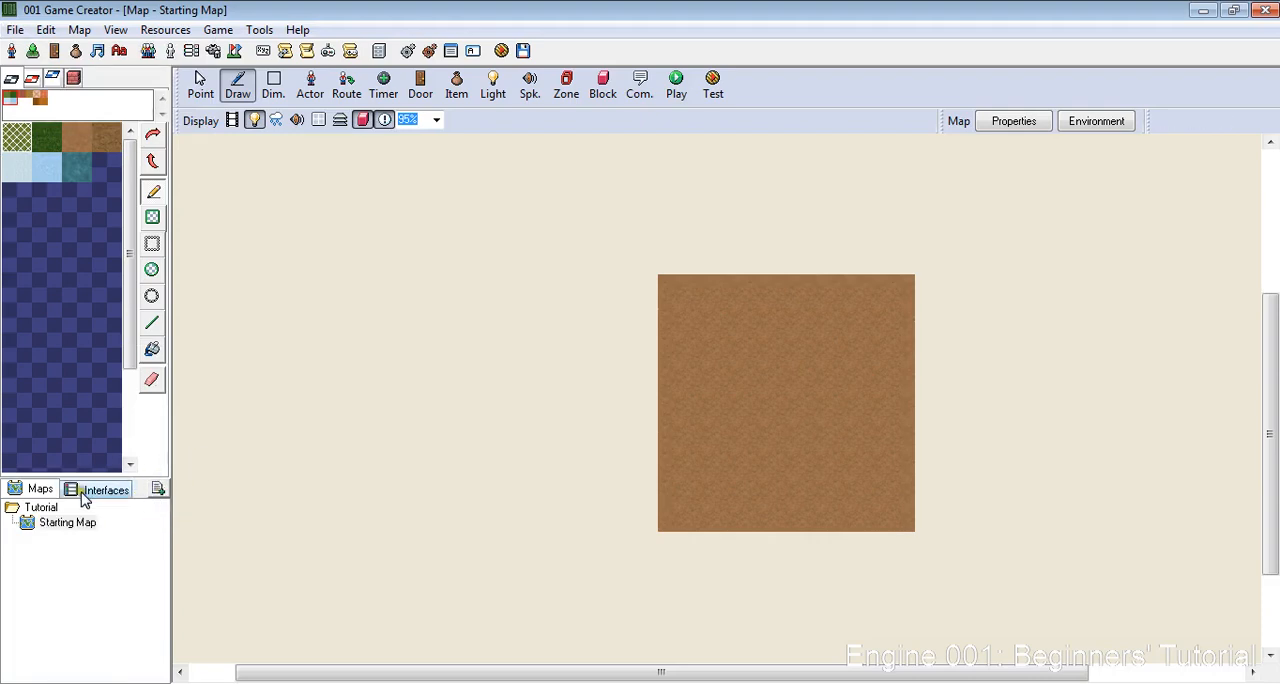
- View the project's list of interfaces, then return to the maps and reopen Starting Map
{"action": "left_click", "coordinate": [84, 492]}
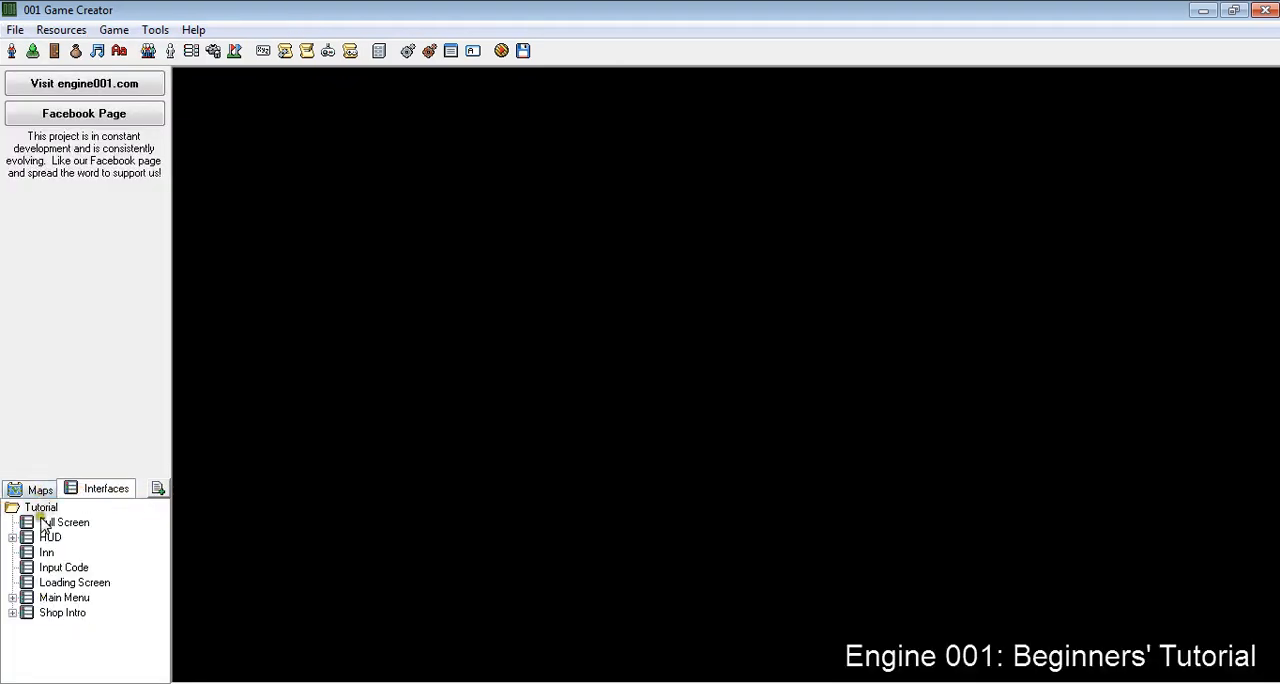
{"action": "left_click", "coordinate": [40, 490]}
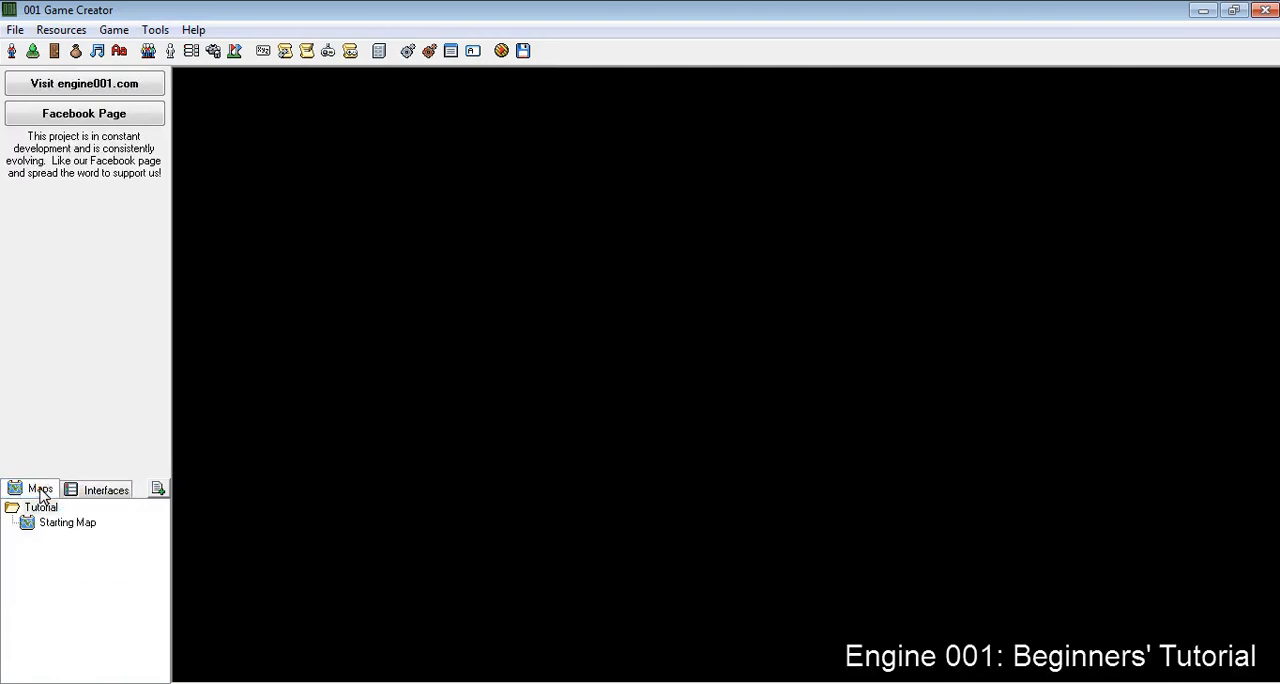
{"action": "double_click", "coordinate": [55, 524]}
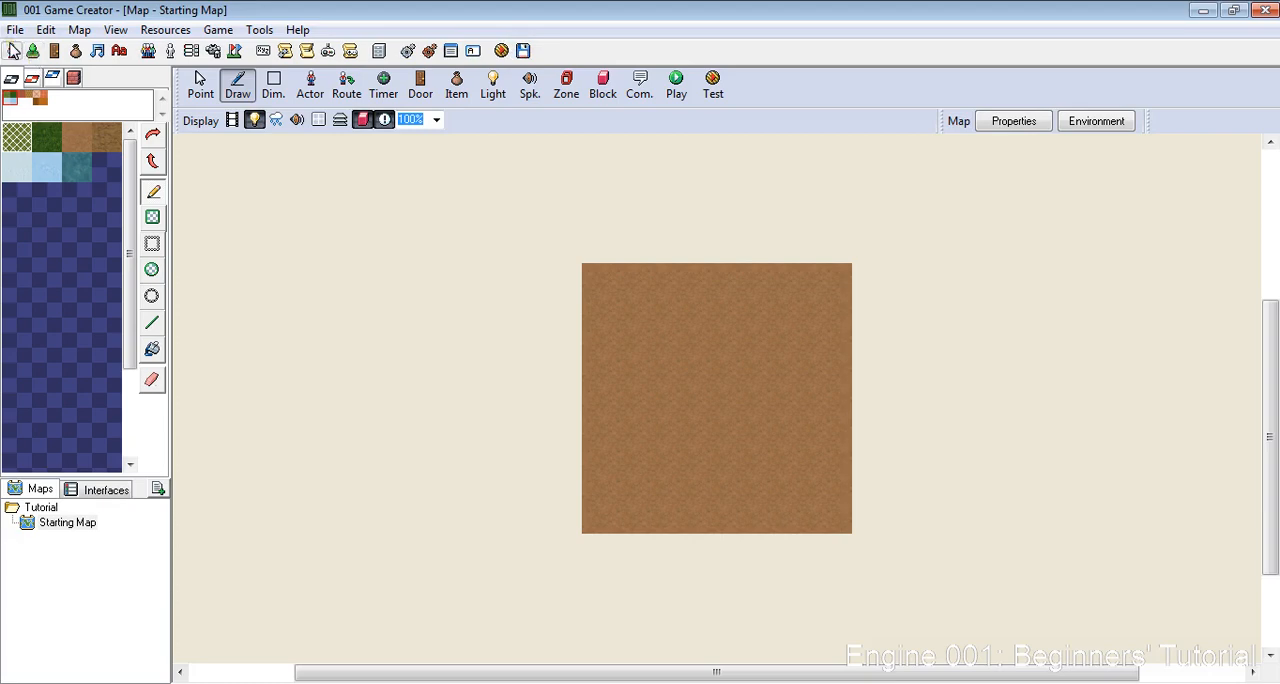
- Open the Sprites resource editor to view its sprite categories, then close it
{"action": "left_click", "coordinate": [13, 50]}
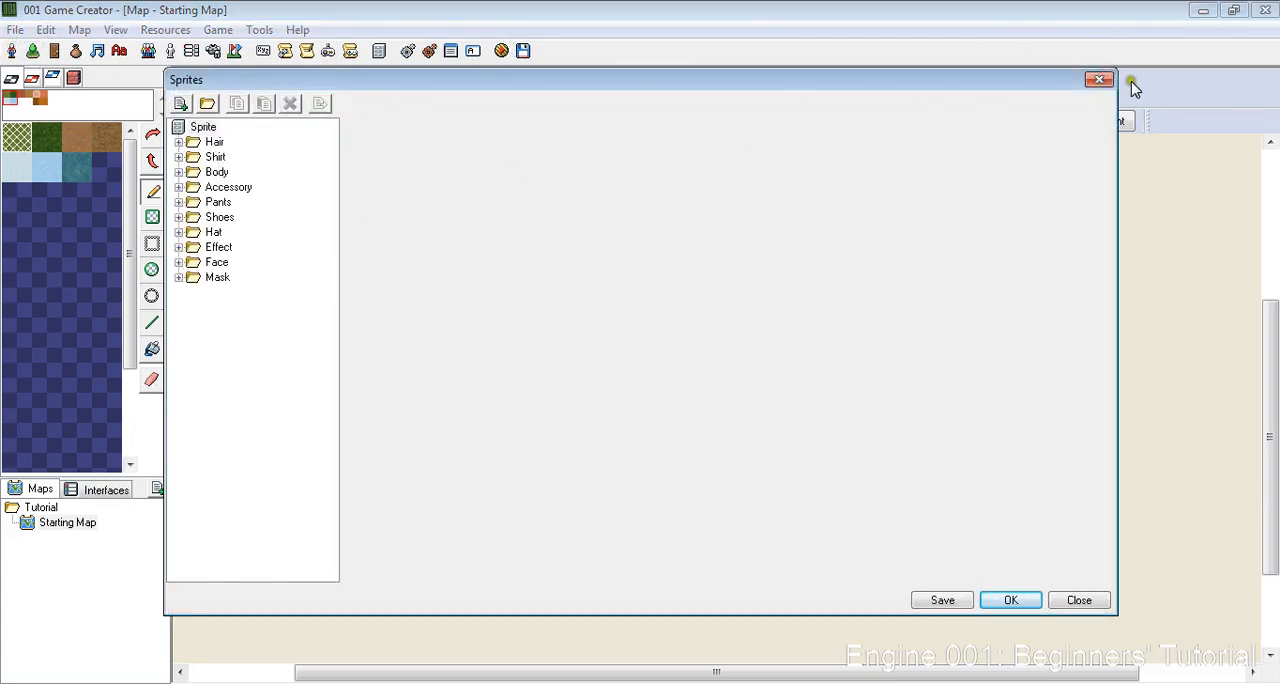
{"action": "left_click", "coordinate": [1099, 79]}
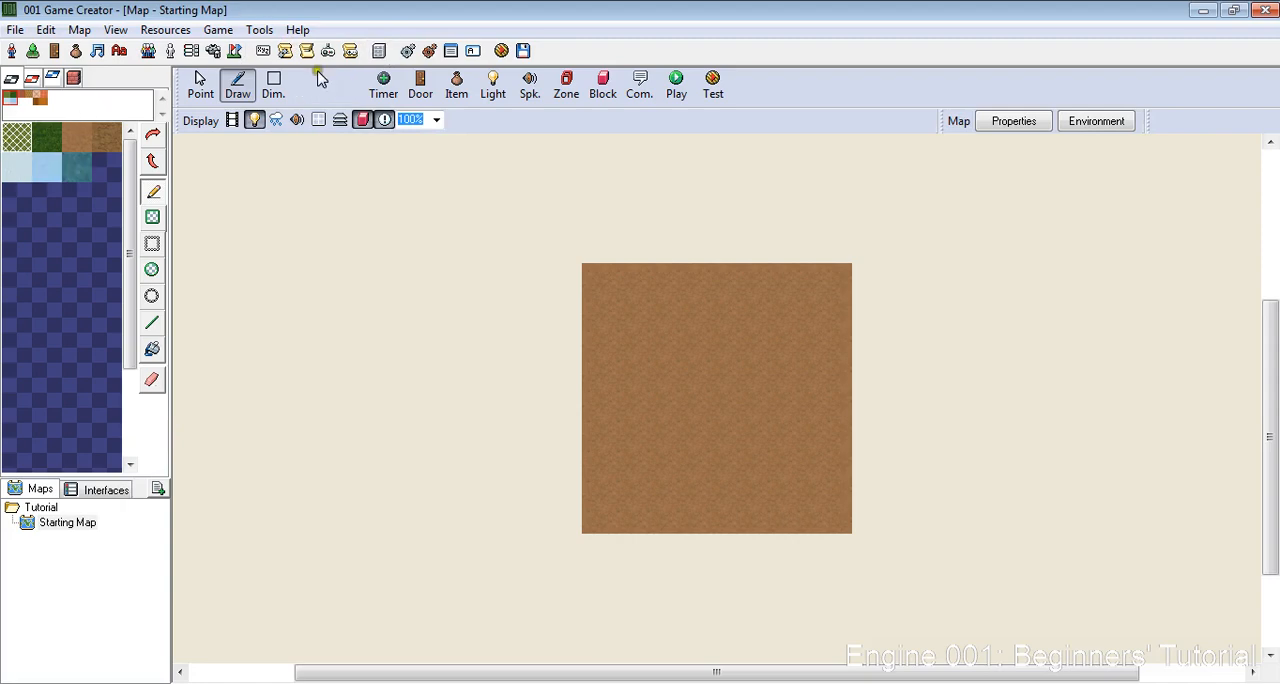
{"action": "left_click", "coordinate": [126, 594]}
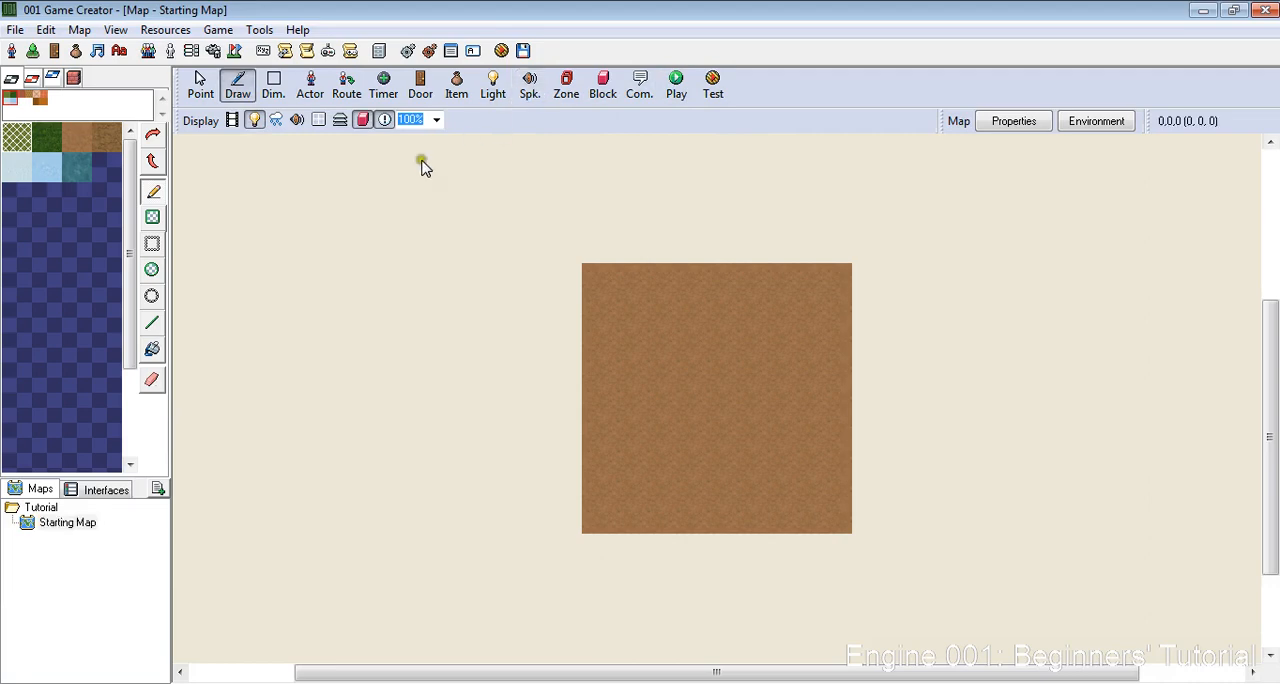
{"action": "scroll", "coordinate": [372, 64], "scroll_direction": "down", "scroll_amount": 2}
{"action": "scroll", "coordinate": [438, 111], "scroll_direction": "up", "scroll_amount": 1}
{"action": "scroll", "coordinate": [438, 111], "scroll_direction": "up", "scroll_amount": 3}
{"action": "scroll", "coordinate": [828, 272], "scroll_direction": "down", "scroll_amount": 11}
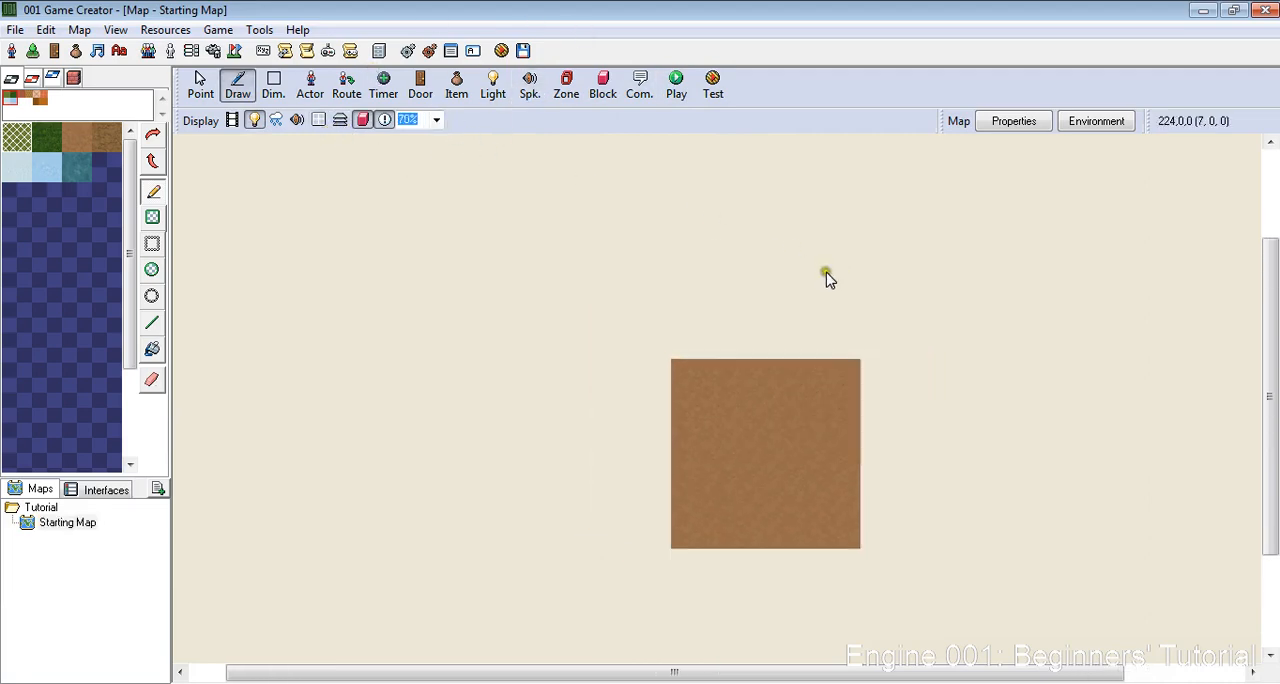
{"action": "scroll", "coordinate": [924, 444], "scroll_direction": "up", "scroll_amount": 6}
{"action": "scroll", "coordinate": [880, 480], "scroll_direction": "down", "scroll_amount": 6}
{"action": "scroll", "coordinate": [733, 507], "scroll_direction": "up", "scroll_amount": 6}
{"action": "scroll", "coordinate": [721, 478], "scroll_direction": "down", "scroll_amount": 5}
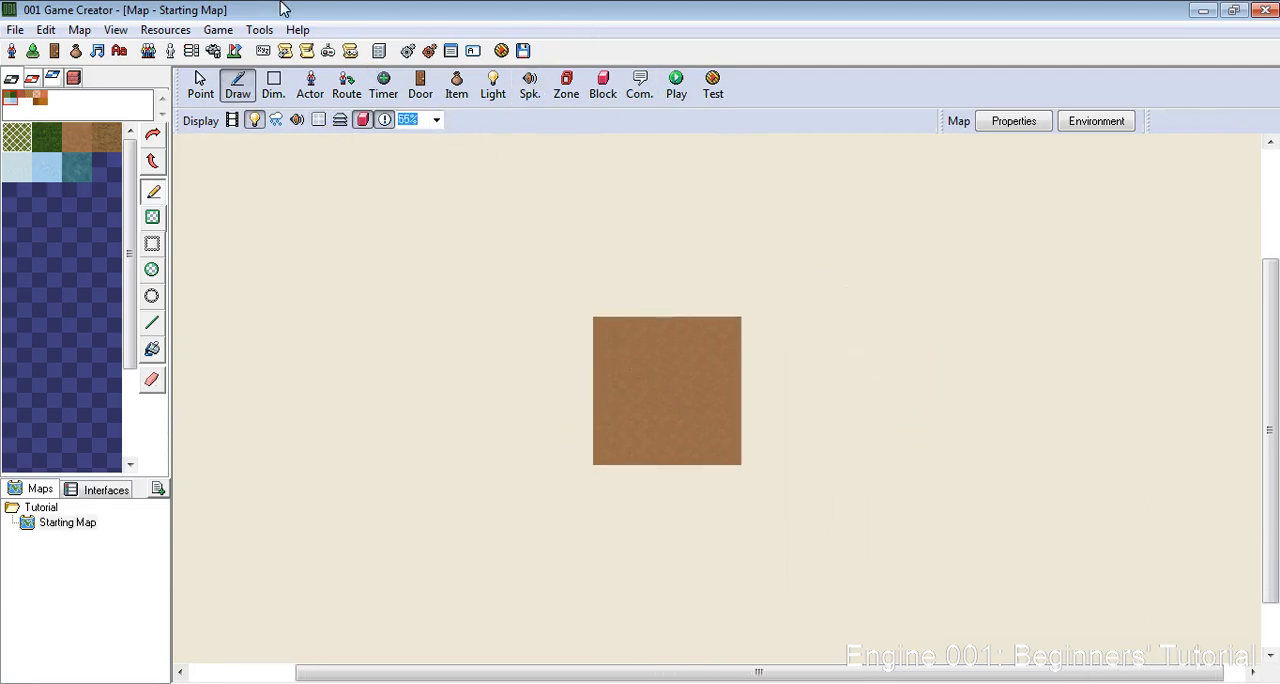
- Examine the tiles offered by each of the map's drawing layers, returning to the first layer
{"action": "left_click", "coordinate": [33, 80]}
{"action": "left_click", "coordinate": [52, 78]}
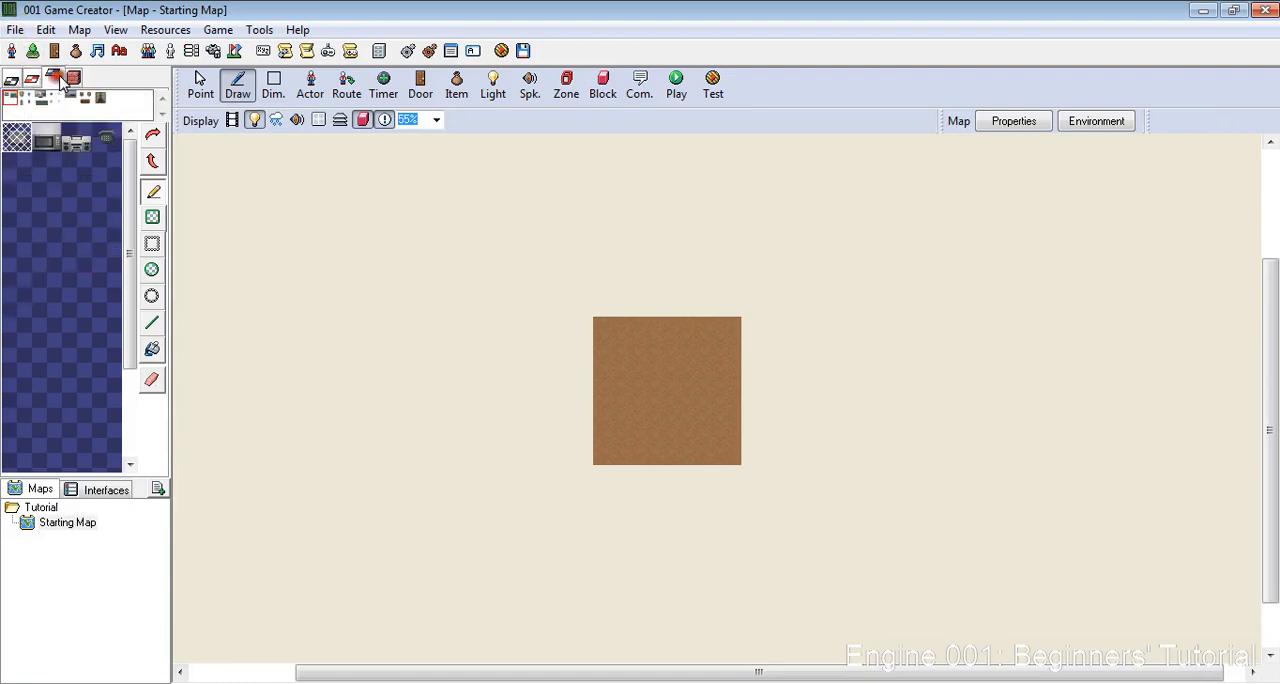
{"action": "left_click", "coordinate": [73, 78]}
{"action": "left_click", "coordinate": [11, 79]}
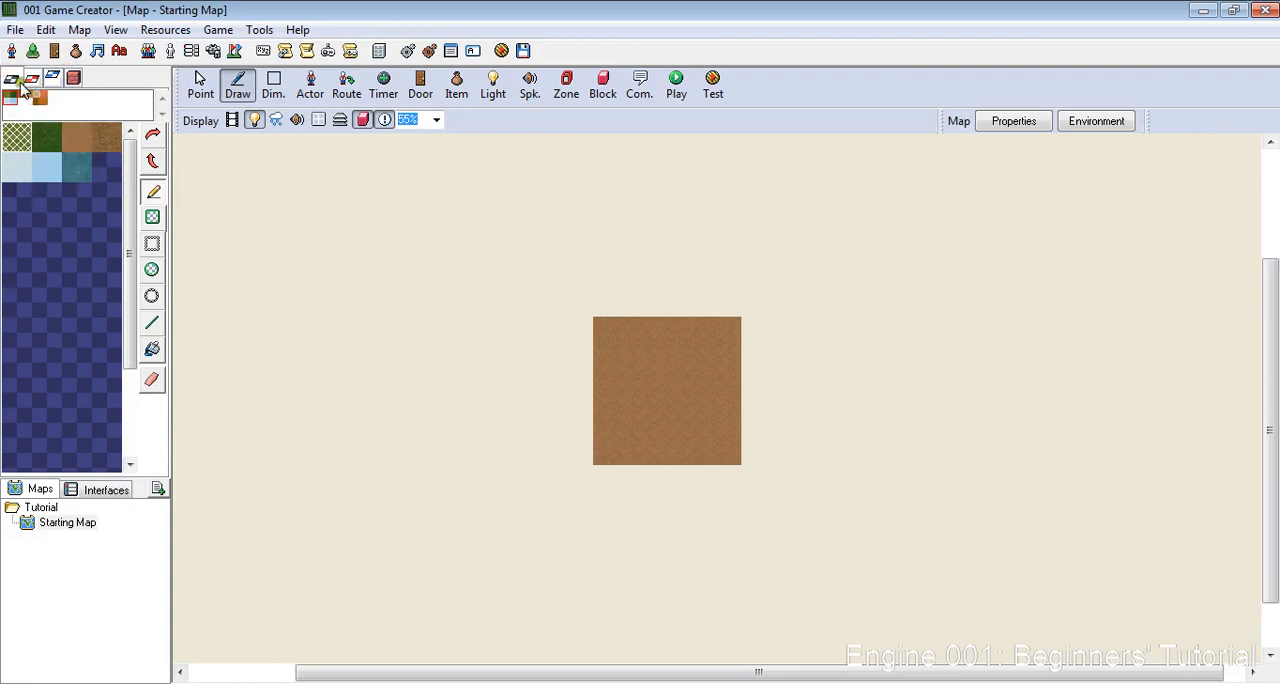
{"action": "mouse_move", "coordinate": [88, 213]}
{"action": "left_mouse_down"}
{"action": "mouse_move", "coordinate": [3, 112]}
{"action": "mouse_move", "coordinate": [95, 174]}
{"action": "mouse_move", "coordinate": [136, 121]}
{"action": "mouse_move", "coordinate": [33, 210]}
{"action": "mouse_move", "coordinate": [49, 214]}
{"action": "mouse_move", "coordinate": [77, 180]}
{"action": "left_mouse_up"}
{"action": "left_click", "coordinate": [10, 80]}
{"action": "left_click", "coordinate": [31, 82]}
{"action": "left_click", "coordinate": [53, 79]}
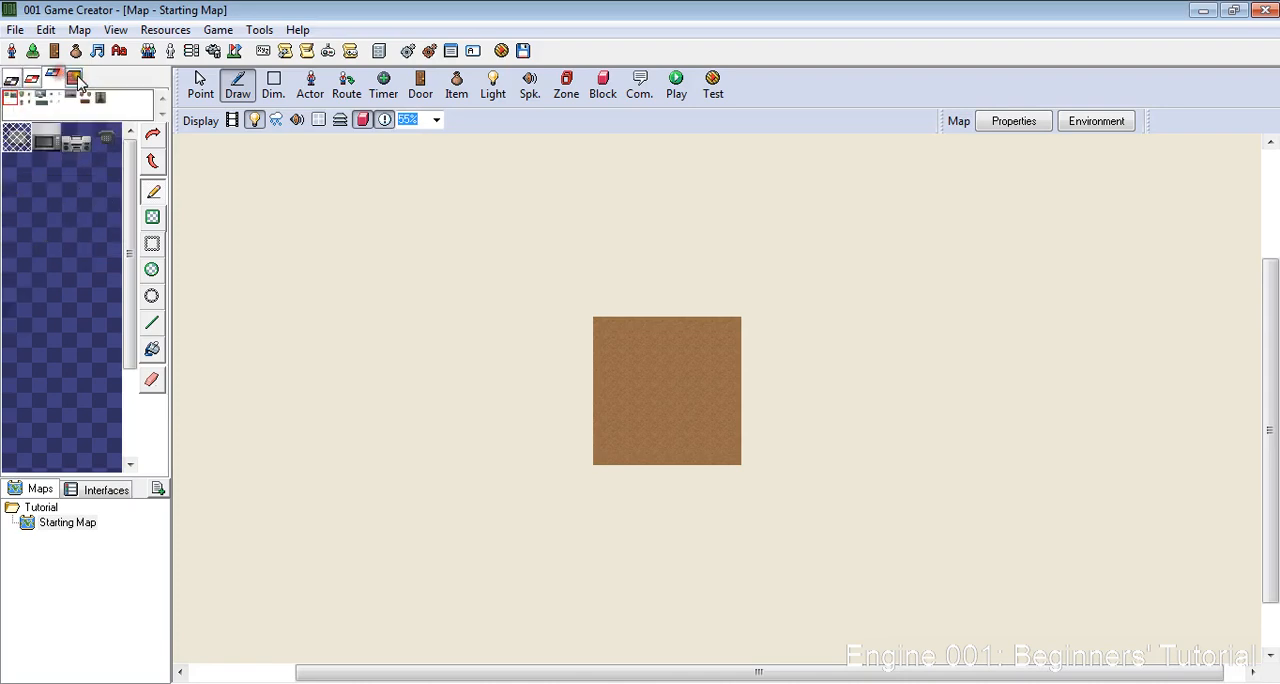
{"action": "left_click", "coordinate": [74, 80]}
{"action": "left_click", "coordinate": [10, 82]}
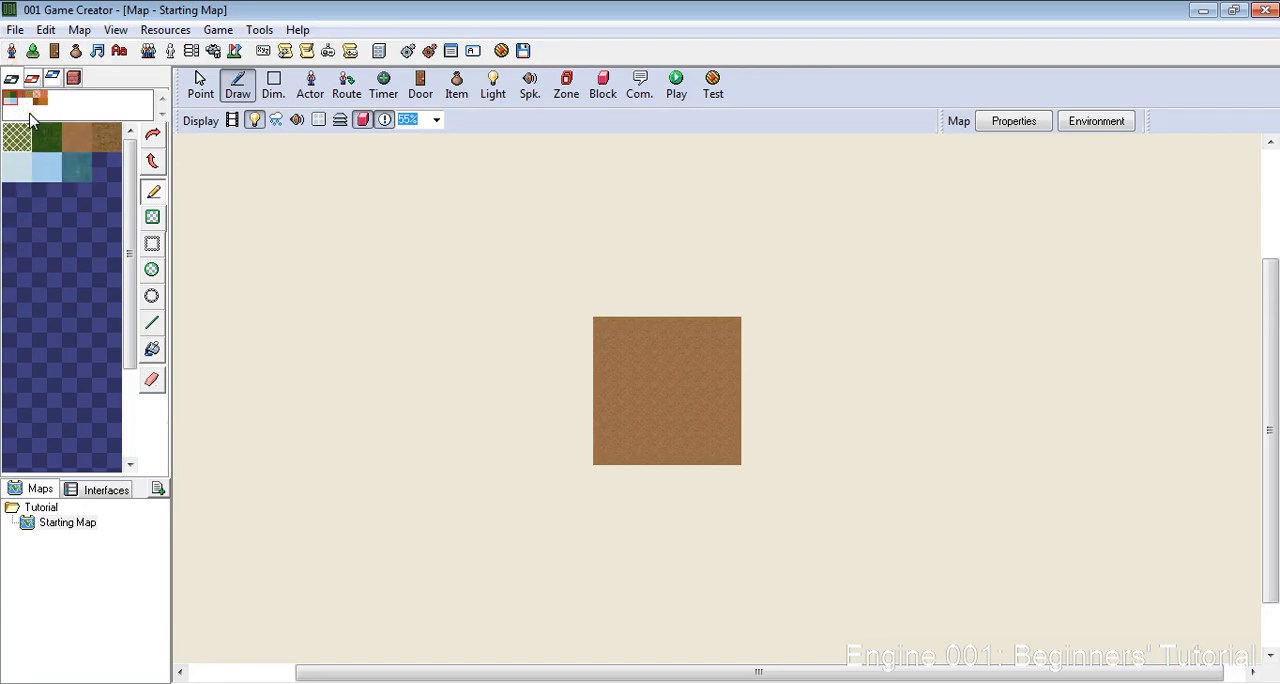
- Look through the first layer's floor and terrain tile-sets, then display the second layer's tiles
{"action": "left_click", "coordinate": [25, 102]}
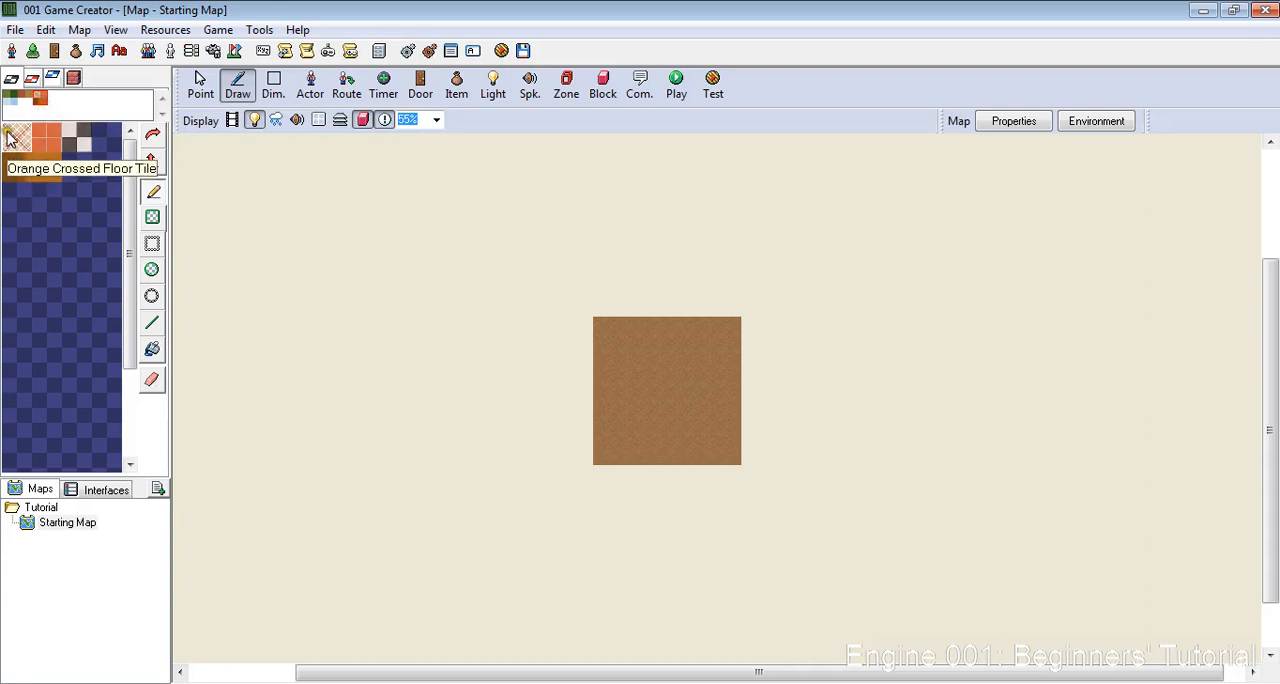
{"action": "left_click", "coordinate": [10, 100]}
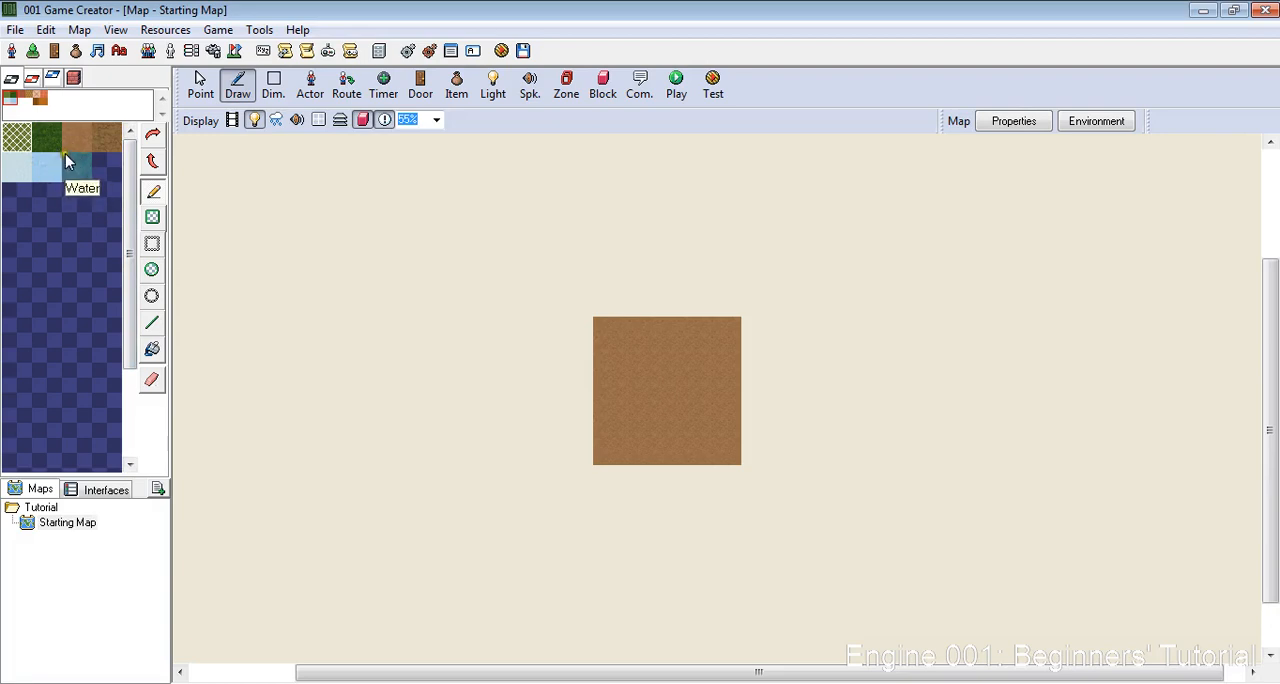
{"action": "left_click", "coordinate": [44, 138]}
{"action": "left_click", "coordinate": [100, 216]}
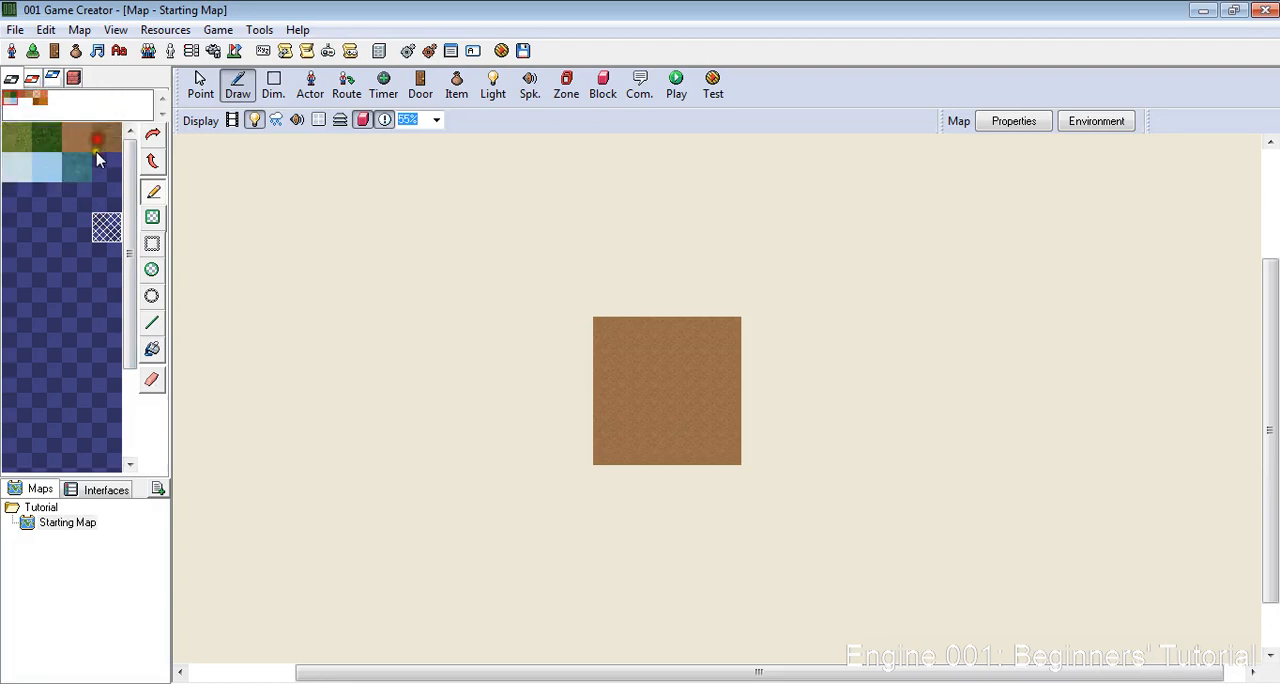
{"action": "left_click", "coordinate": [33, 80]}
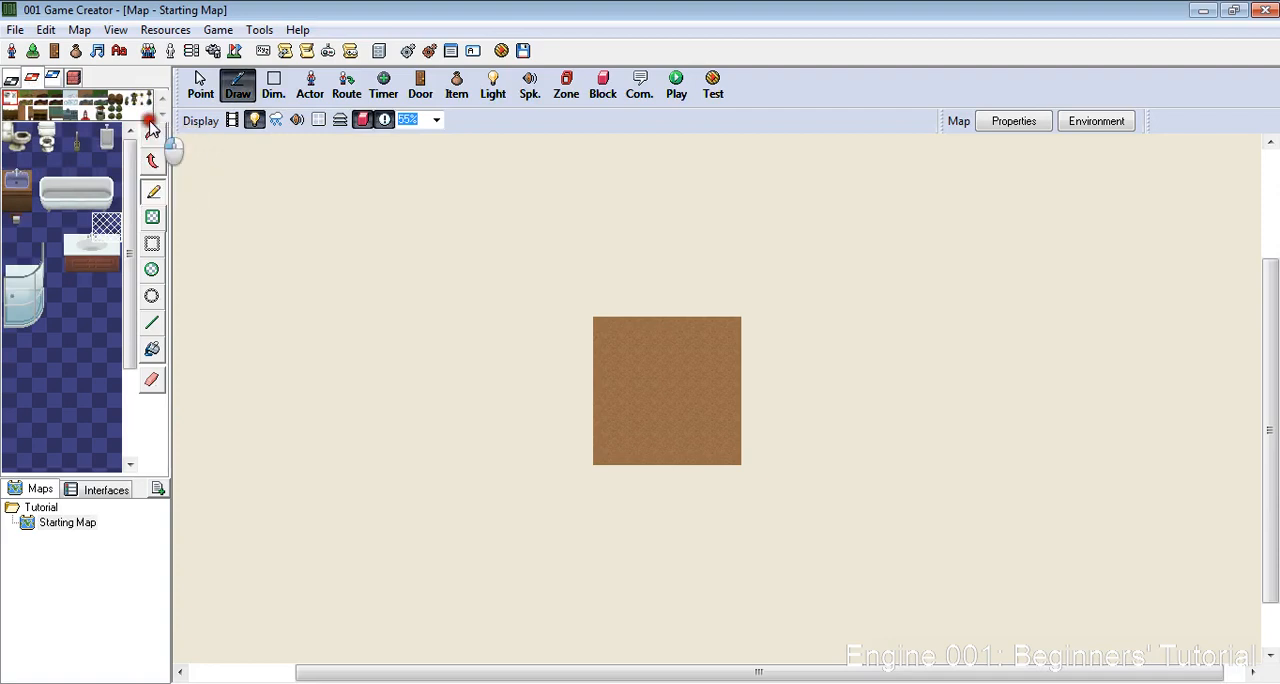
- Look through the second layer's tile-sets, including Fences, then view the third layer's tiles
{"action": "left_click", "coordinate": [149, 118]}
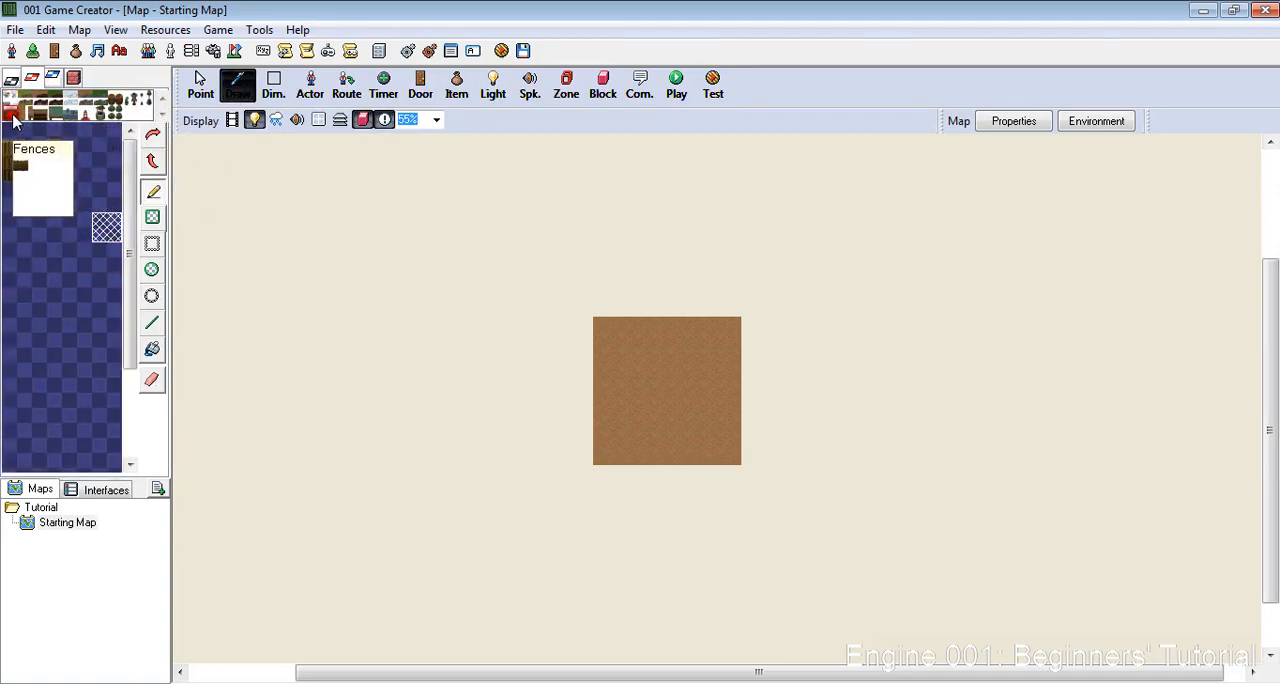
{"action": "left_click", "coordinate": [52, 79]}
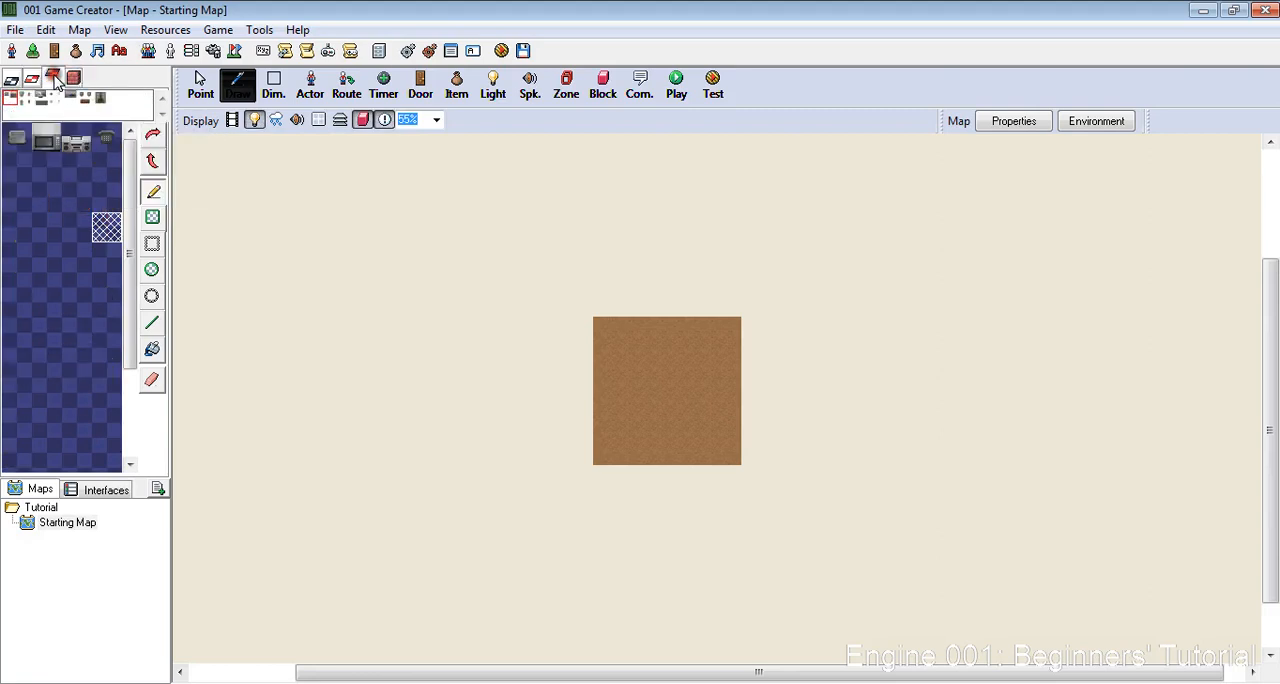
{"action": "left_click_drag", "start_coordinate": [103, 168], "coordinate": [10, 168]}
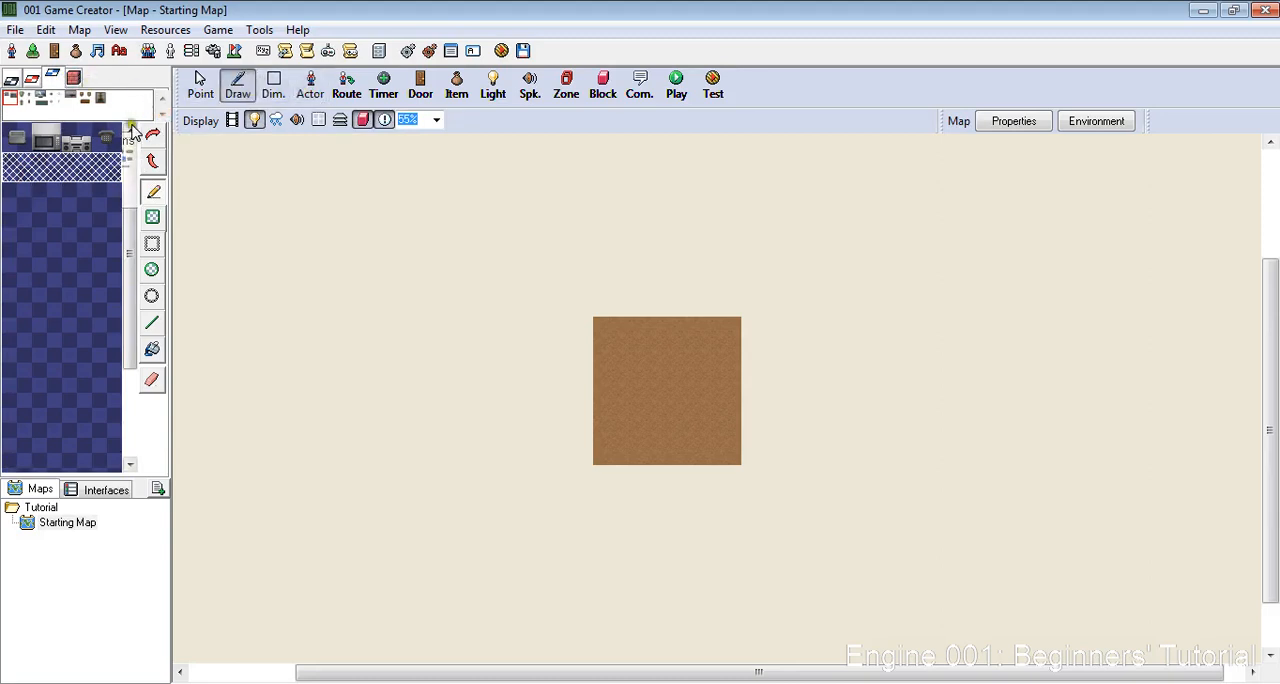
{"action": "left_click", "coordinate": [76, 197]}
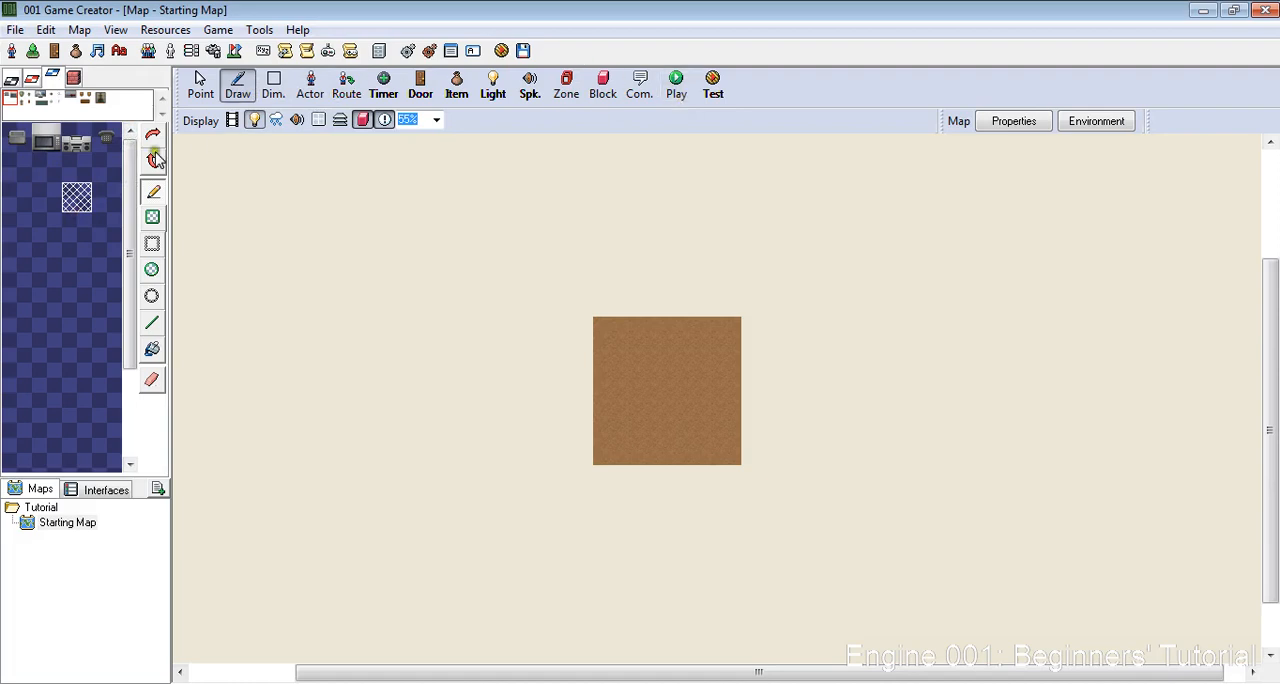
- Enlarge Starting Map by extending its left edge to about double the width and its top edge to nearly double the height
{"action": "scroll", "coordinate": [705, 337], "scroll_direction": "down", "scroll_amount": 1}
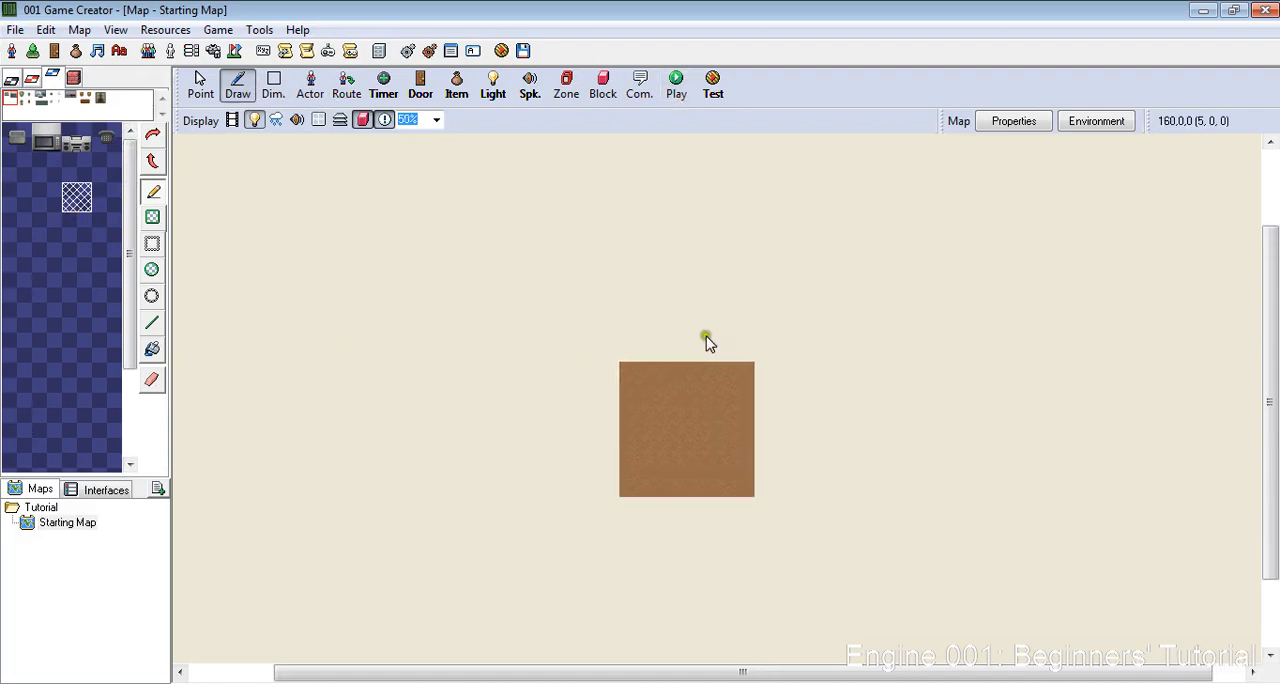
{"action": "scroll", "coordinate": [710, 430], "scroll_direction": "up", "scroll_amount": 8}
{"action": "scroll", "coordinate": [680, 560], "scroll_direction": "down", "scroll_amount": 1}
{"action": "scroll", "coordinate": [480, 400], "scroll_direction": "up", "scroll_amount": 4}
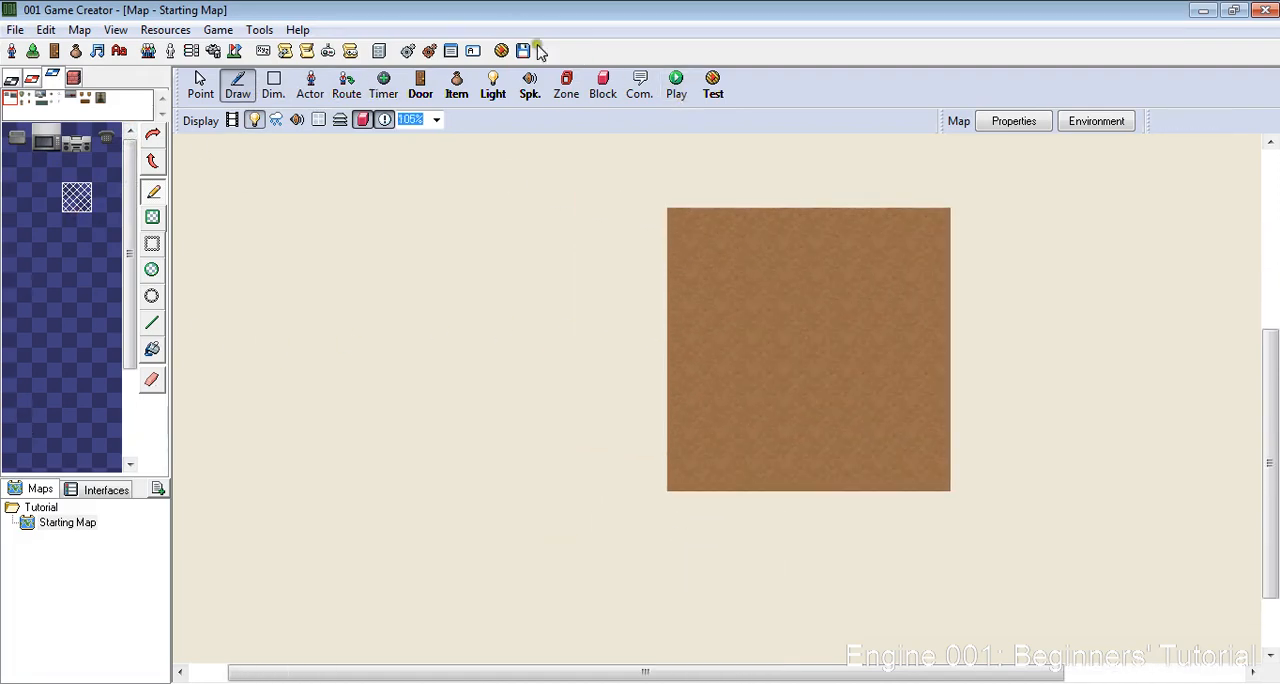
{"action": "scroll", "coordinate": [960, 385], "scroll_direction": "down", "scroll_amount": 10}
{"action": "scroll", "coordinate": [985, 405], "scroll_direction": "up", "scroll_amount": 9}
{"action": "scroll", "coordinate": [670, 305], "scroll_direction": "down", "scroll_amount": 2}
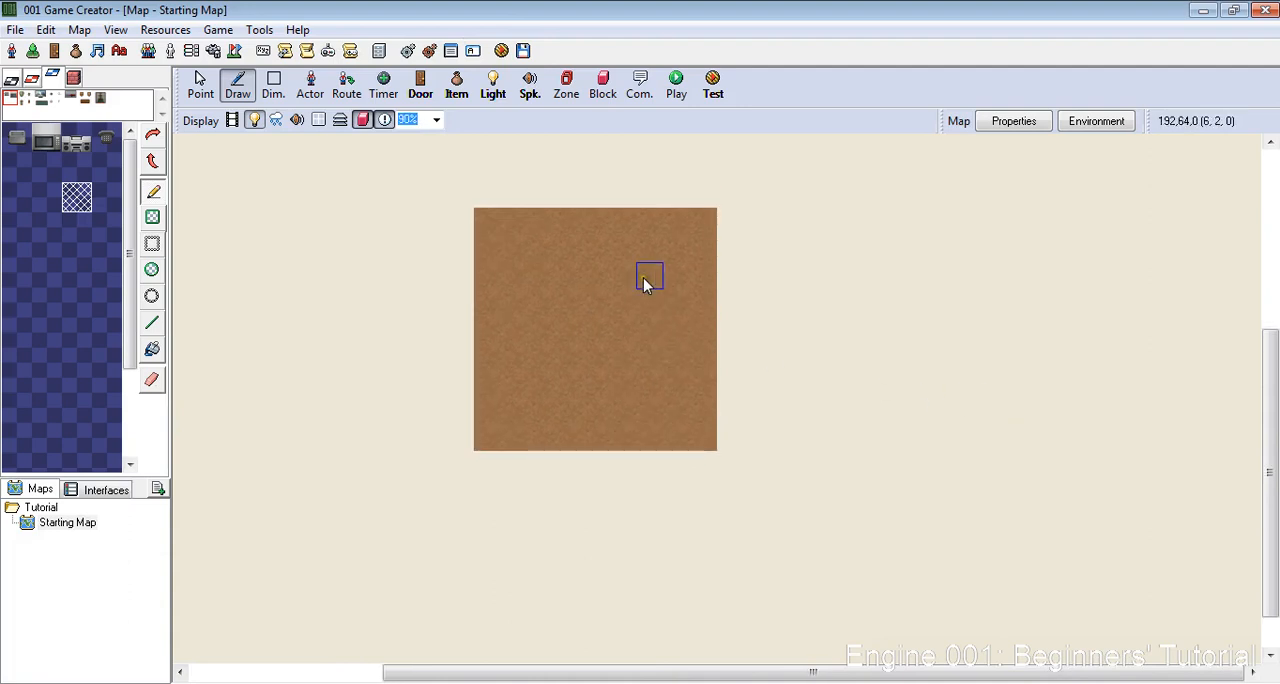
{"action": "left_click_drag", "start_coordinate": [475, 319], "coordinate": [223, 302]}
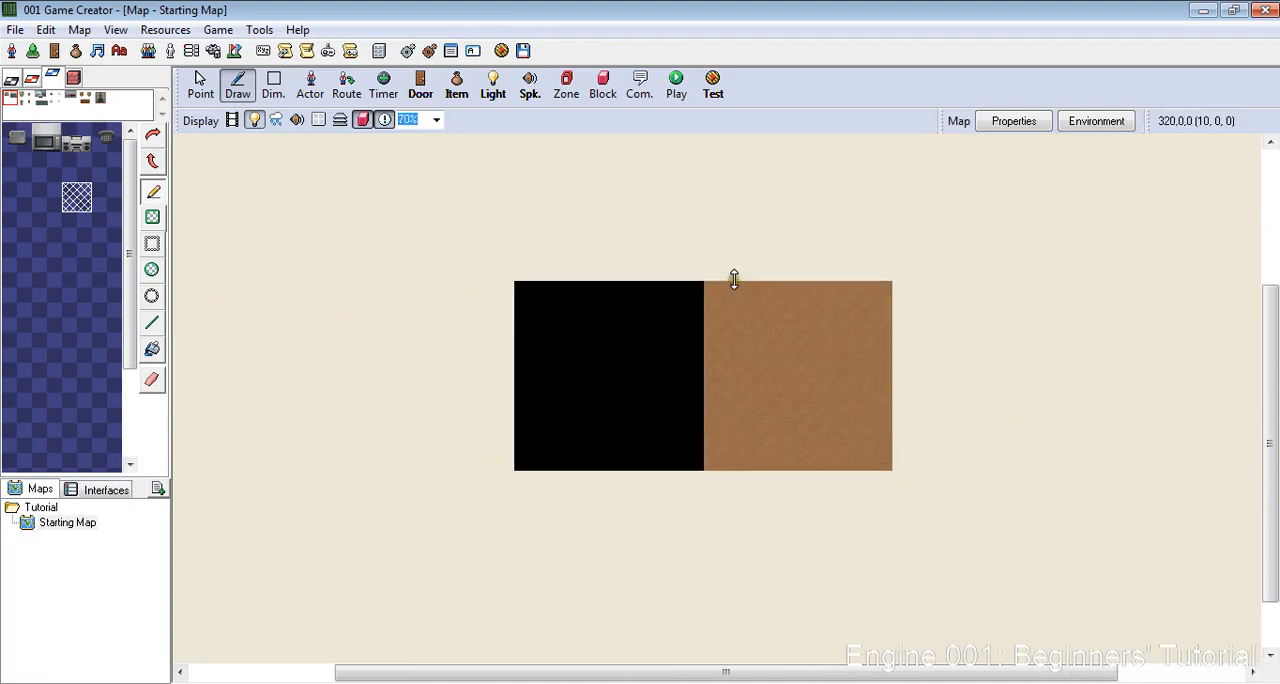
{"action": "left_click_drag", "start_coordinate": [734, 276], "coordinate": [694, 122]}
{"action": "scroll", "coordinate": [853, 371], "scroll_direction": "up", "scroll_amount": 8}
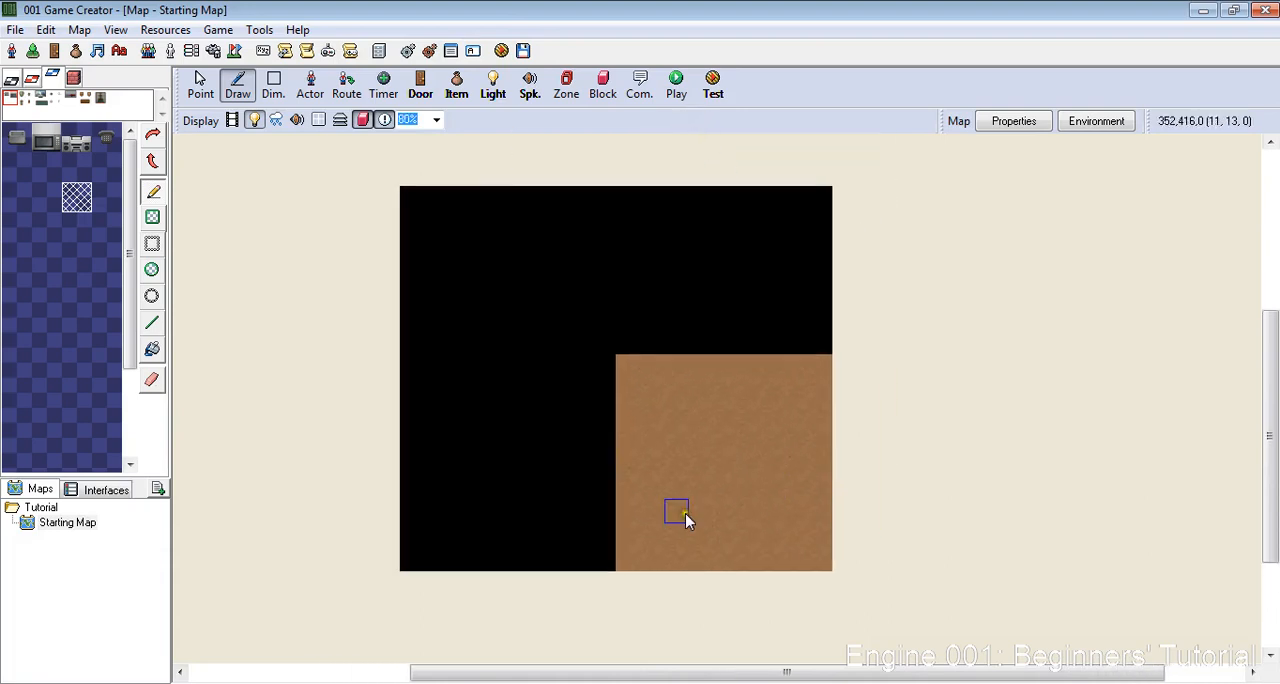
- Fill the entire enlarged map with the Wooden Floor tile as a solid rectangle on the first layer
{"action": "left_click", "coordinate": [12, 78]}
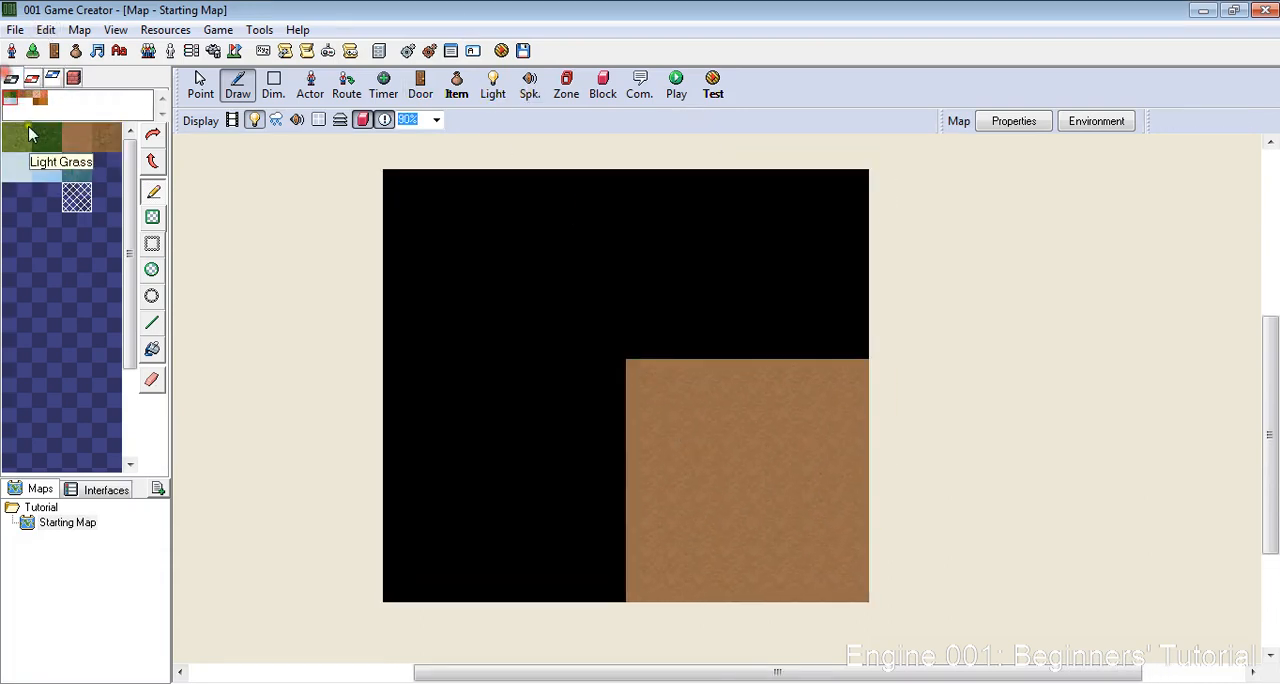
{"action": "left_click", "coordinate": [44, 100]}
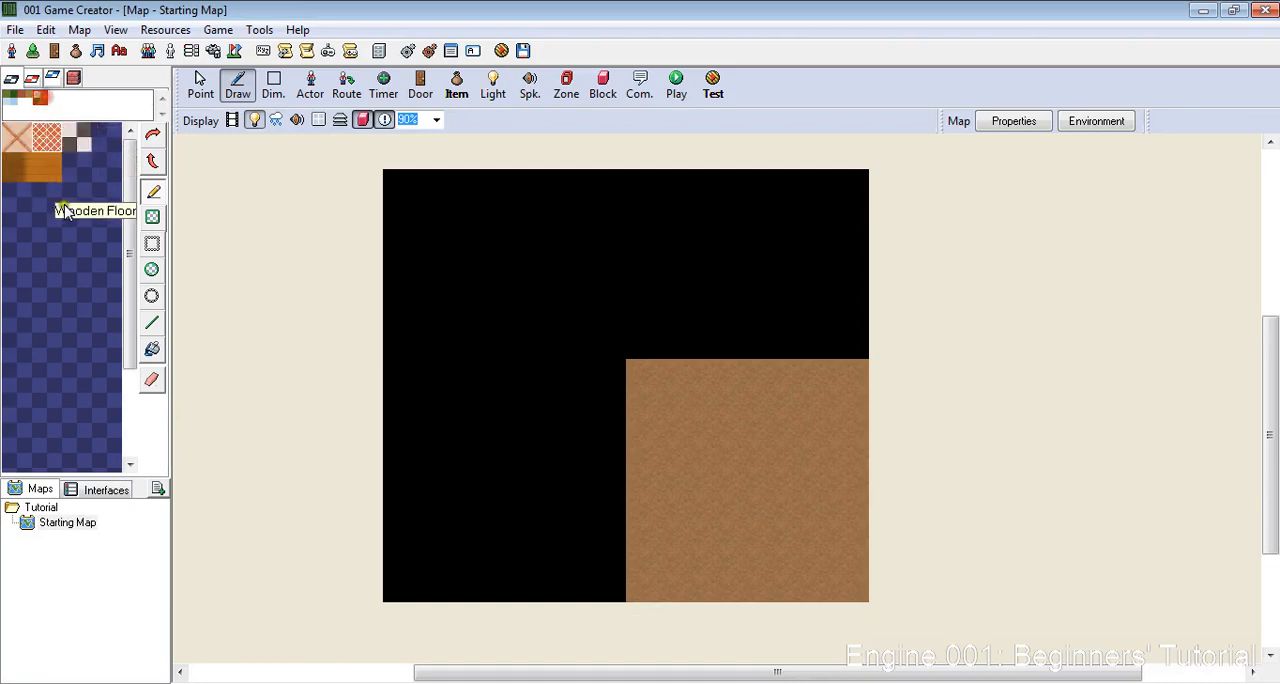
{"action": "left_click", "coordinate": [46, 167]}
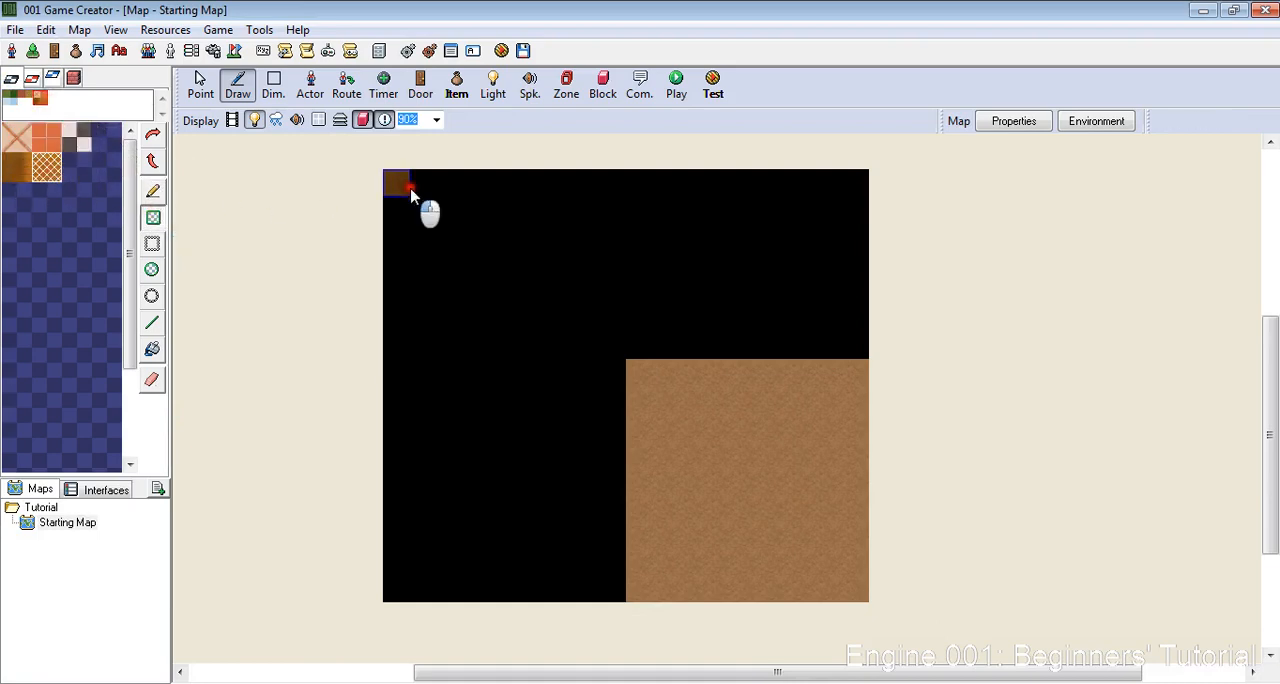
{"action": "left_click", "coordinate": [410, 190]}
- Enclose the whole map with tall log outer walls along its perimeter
{"action": "left_click", "coordinate": [73, 80]}
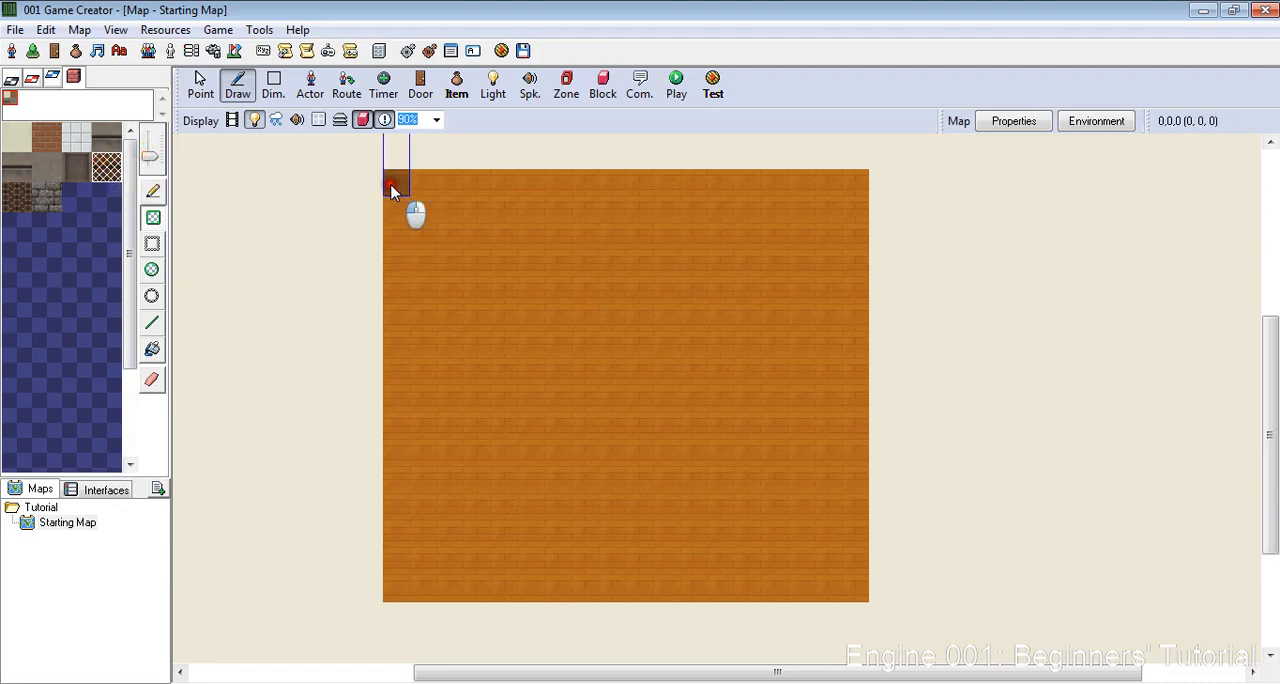
{"action": "mouse_move", "coordinate": [392, 190]}
{"action": "left_mouse_down"}
{"action": "mouse_move", "coordinate": [905, 173]}
{"action": "mouse_move", "coordinate": [837, 434]}
{"action": "mouse_move", "coordinate": [877, 603]}
{"action": "mouse_move", "coordinate": [457, 601]}
{"action": "mouse_move", "coordinate": [409, 616]}
{"action": "mouse_move", "coordinate": [349, 177]}
{"action": "left_mouse_up"}
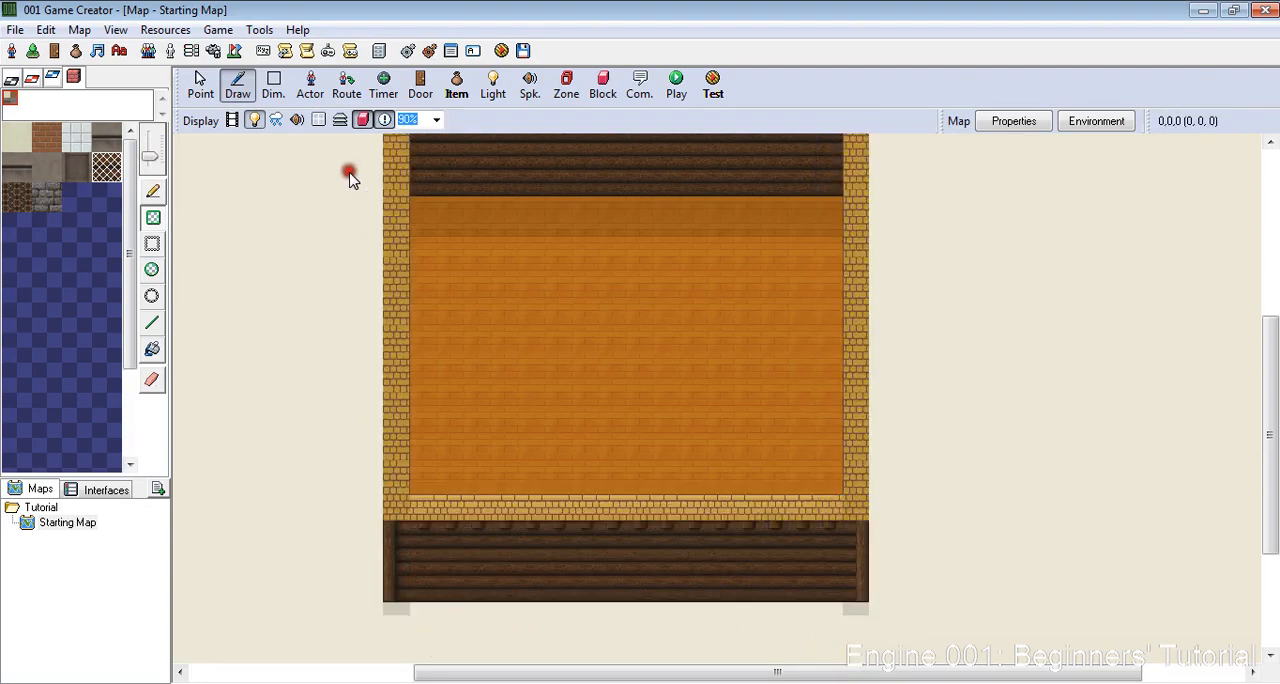
- Draw lower interior log walls that form a room in the map's upper-left corner, leaving a one-tile doorway in its lower wall
{"action": "scroll", "coordinate": [737, 428], "scroll_direction": "up", "scroll_amount": 5, "text": "ctrl"}
{"action": "scroll", "coordinate": [440, 300], "scroll_direction": "down", "scroll_amount": 5, "text": "ctrl"}
{"action": "scroll", "coordinate": [500, 350], "scroll_direction": "up", "scroll_amount": 2, "text": "ctrl"}
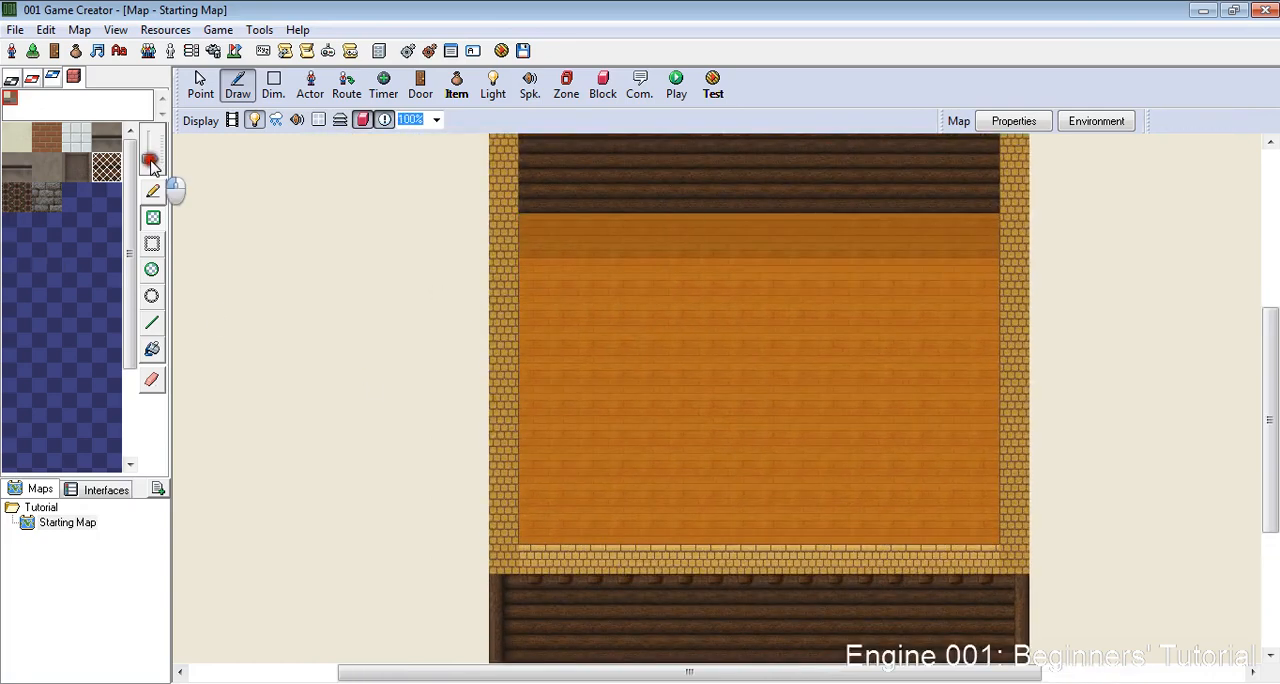
{"action": "mouse_move", "coordinate": [535, 352]}
{"action": "left_mouse_down"}
{"action": "mouse_move", "coordinate": [646, 380]}
{"action": "mouse_move", "coordinate": [643, 351]}
{"action": "mouse_move", "coordinate": [731, 346]}
{"action": "mouse_move", "coordinate": [735, 225]}
{"action": "left_mouse_up"}
{"action": "scroll", "coordinate": [914, 249], "scroll_direction": "down", "scroll_amount": 2, "text": "ctrl"}
{"action": "scroll", "coordinate": [977, 326], "scroll_direction": "up", "scroll_amount": 6, "text": "ctrl"}
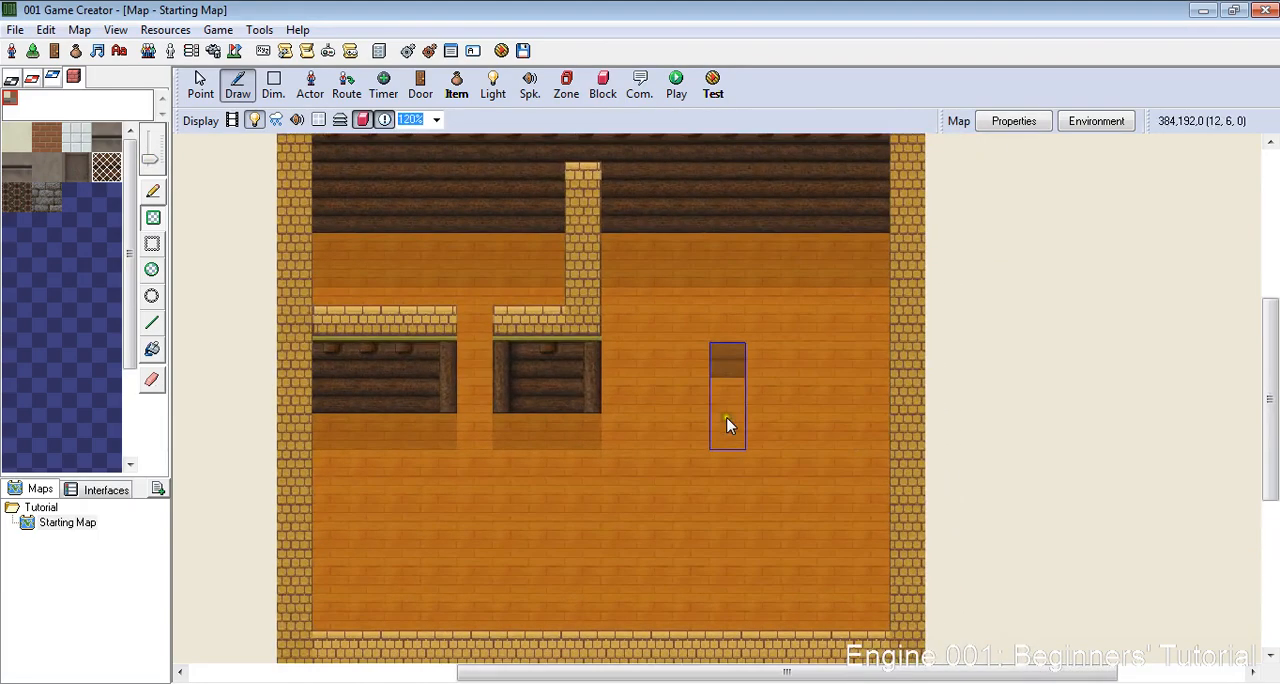
- Extend the room's right-hand wall down the map and add a short piece at the lower outer wall, leaving a gap between them
{"action": "scroll", "coordinate": [729, 423], "scroll_direction": "down", "scroll_amount": 3, "text": "ctrl"}
{"action": "scroll", "coordinate": [473, 432], "scroll_direction": "up", "scroll_amount": 3, "text": "ctrl"}
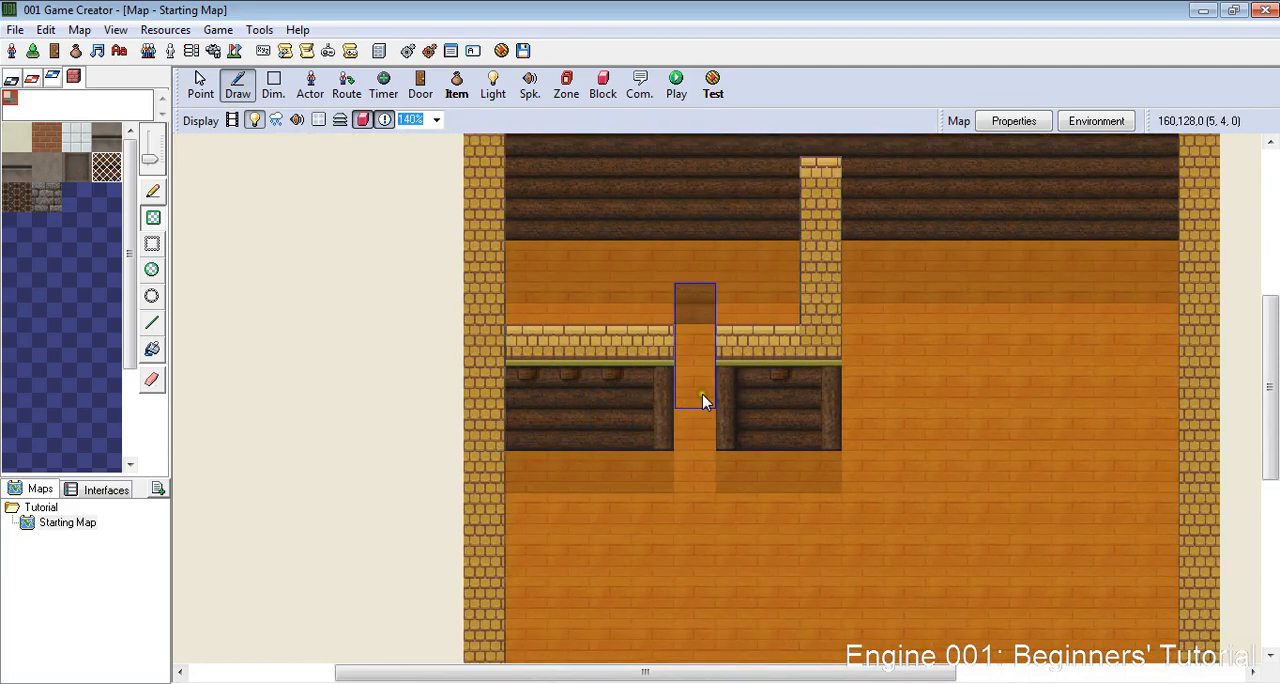
{"action": "scroll", "coordinate": [968, 302], "scroll_direction": "down", "scroll_amount": 8}
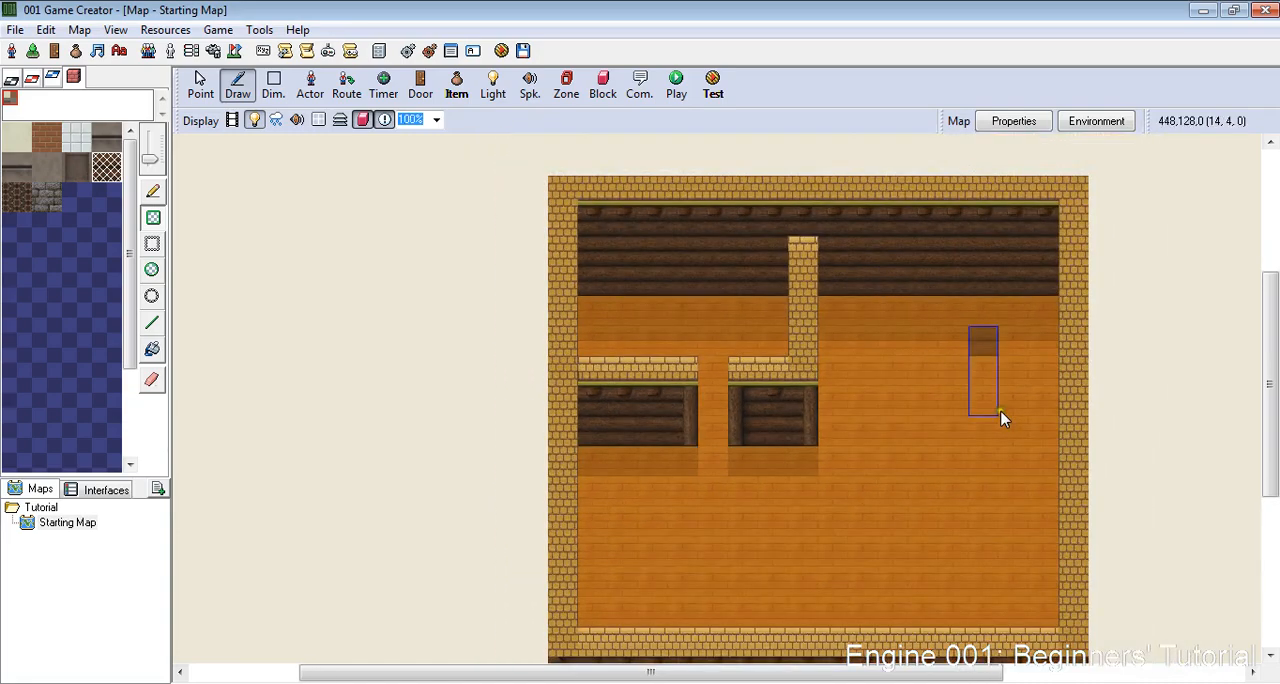
{"action": "scroll", "coordinate": [457, 526], "scroll_direction": "up", "scroll_amount": 9}
{"action": "scroll", "coordinate": [683, 518], "scroll_direction": "down", "scroll_amount": 4}
{"action": "scroll", "coordinate": [683, 524], "scroll_direction": "up", "scroll_amount": 1}
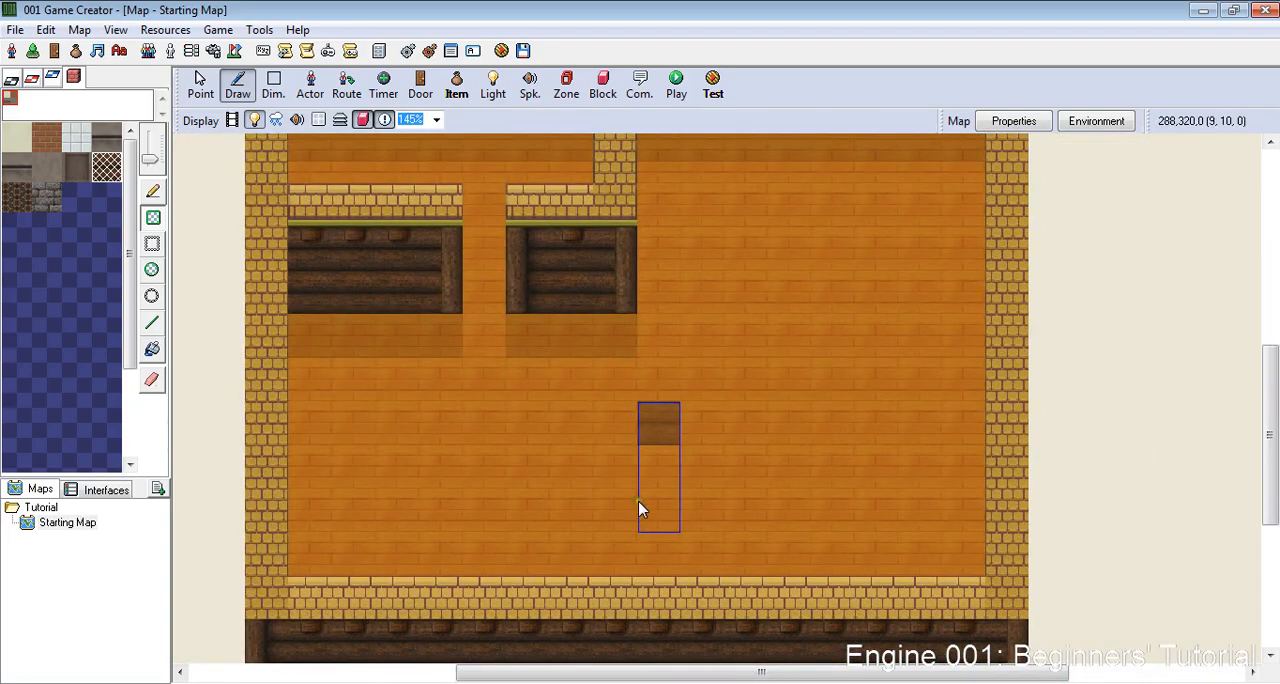
{"action": "scroll", "coordinate": [570, 388], "scroll_direction": "down", "scroll_amount": 2}
{"action": "scroll", "coordinate": [570, 393], "scroll_direction": "down", "scroll_amount": 2}
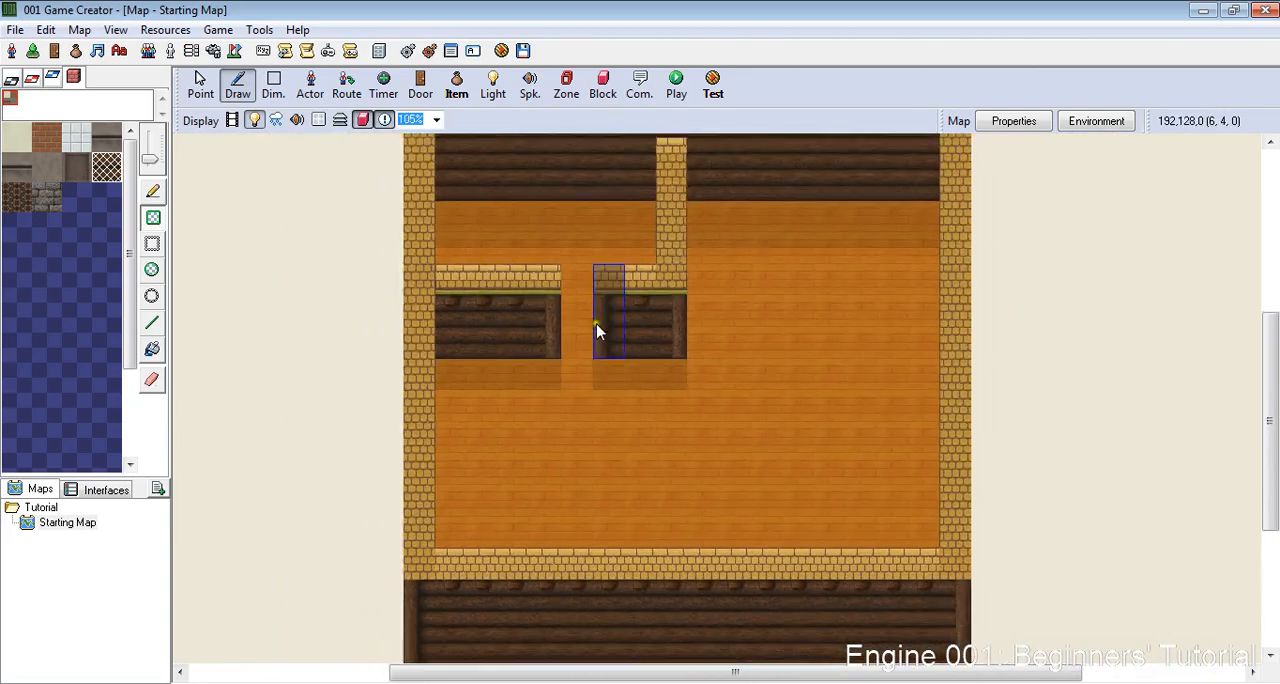
{"action": "scroll", "coordinate": [658, 275], "scroll_direction": "up", "scroll_amount": 2}
{"action": "scroll", "coordinate": [820, 277], "scroll_direction": "down", "scroll_amount": 3}
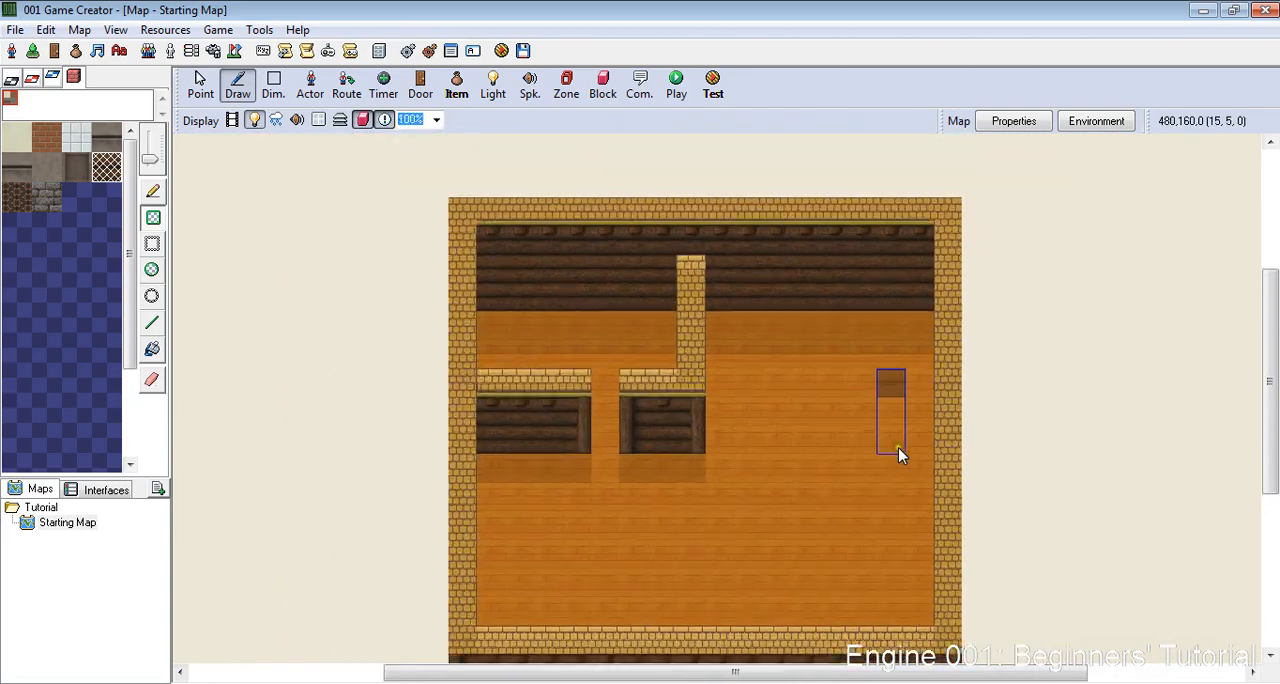
{"action": "scroll", "coordinate": [898, 447], "scroll_direction": "up", "scroll_amount": 3}
{"action": "scroll", "coordinate": [874, 447], "scroll_direction": "down", "scroll_amount": 2}
{"action": "scroll", "coordinate": [634, 490], "scroll_direction": "up", "scroll_amount": 2}
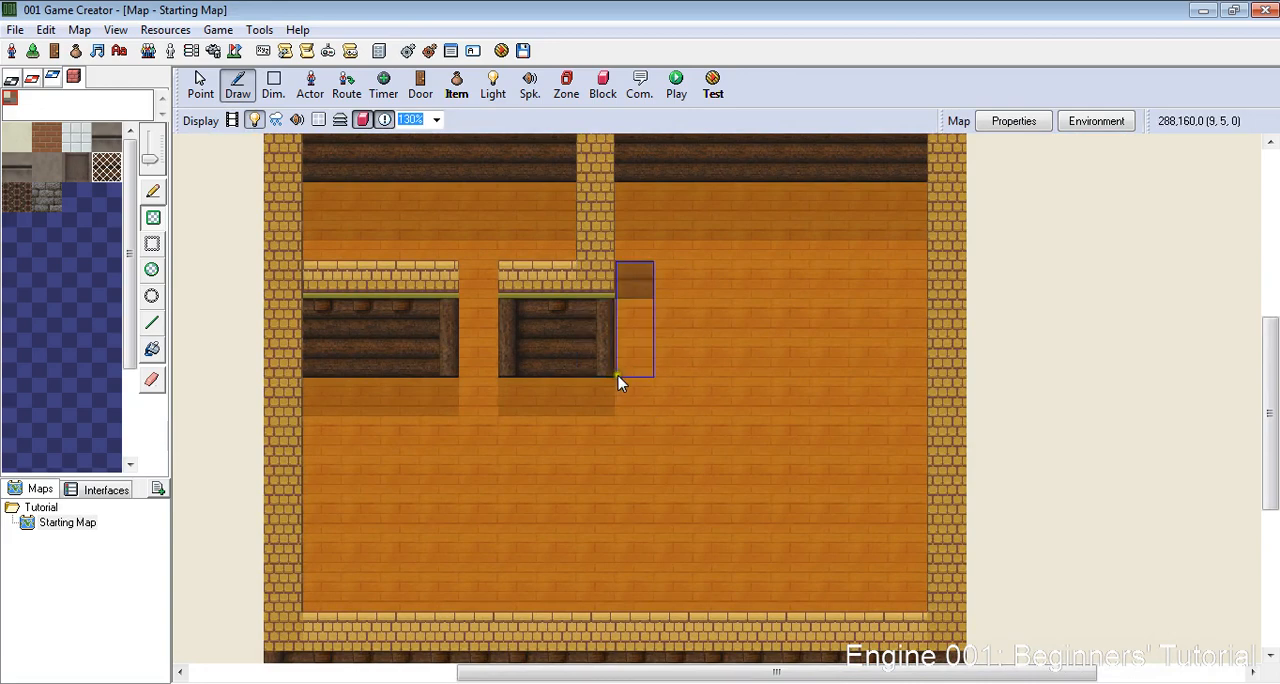
{"action": "left_click_drag", "start_coordinate": [594, 395], "coordinate": [608, 548]}
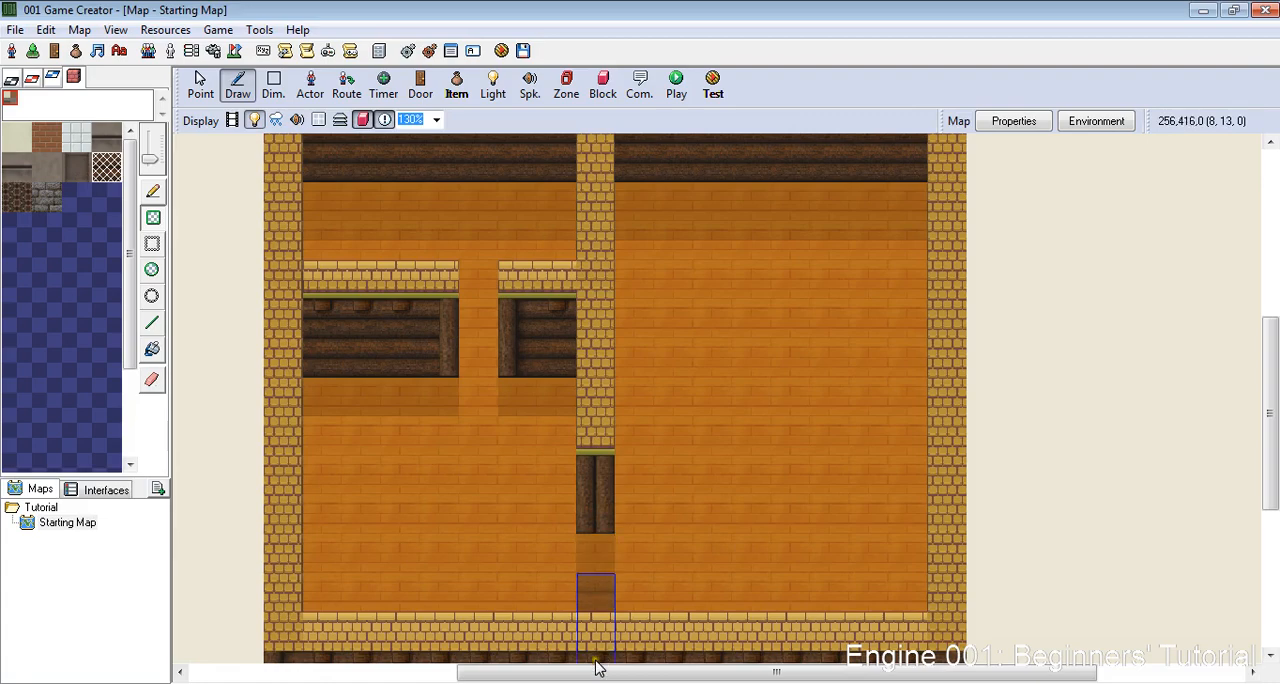
{"action": "left_click", "coordinate": [598, 660]}
- Place a door with the default settings in the doorway of the upper-left room's lower wall
{"action": "scroll", "coordinate": [936, 585], "scroll_direction": "down", "scroll_amount": 1}
{"action": "scroll", "coordinate": [936, 585], "scroll_direction": "down", "scroll_amount": 2}
{"action": "scroll", "coordinate": [784, 568], "scroll_direction": "up", "scroll_amount": 4}
{"action": "scroll", "coordinate": [786, 496], "scroll_direction": "up", "scroll_amount": 2}
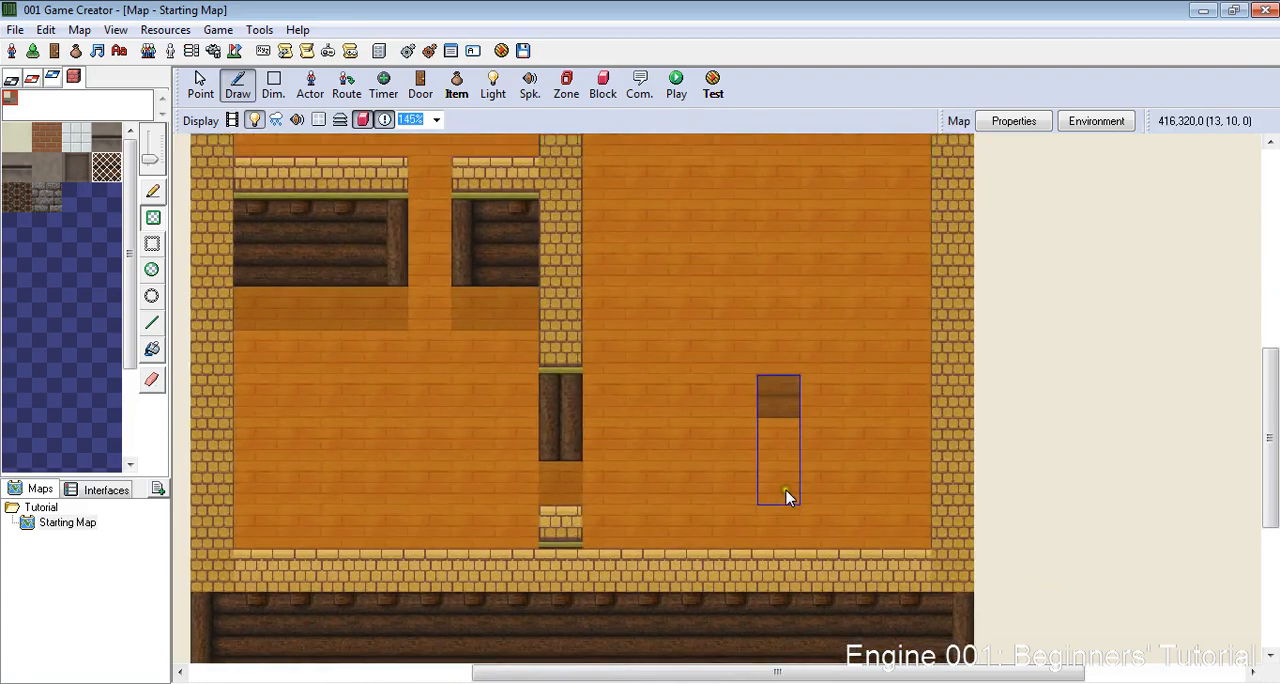
{"action": "scroll", "coordinate": [770, 490], "scroll_direction": "down", "scroll_amount": 7}
{"action": "scroll", "coordinate": [531, 428], "scroll_direction": "up", "scroll_amount": 5}
{"action": "scroll", "coordinate": [687, 250], "scroll_direction": "down", "scroll_amount": 3}
{"action": "scroll", "coordinate": [789, 246], "scroll_direction": "up", "scroll_amount": 4}
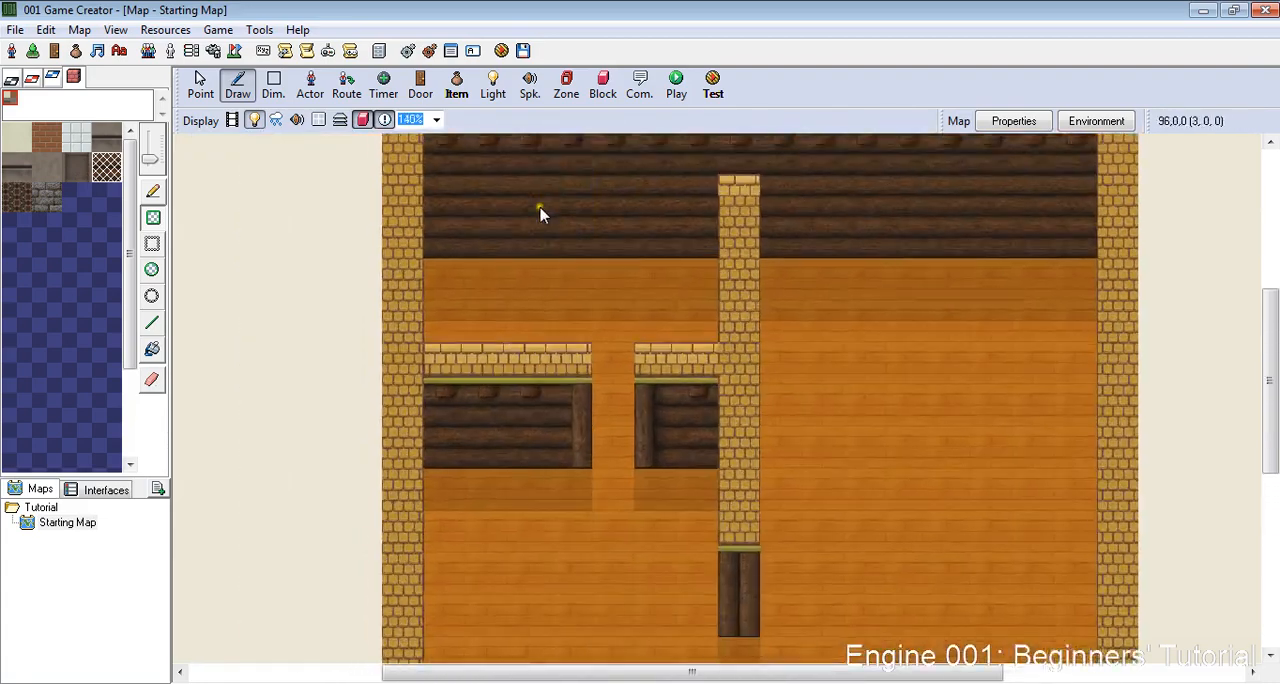
{"action": "left_click", "coordinate": [421, 88]}
{"action": "left_click", "coordinate": [634, 456]}
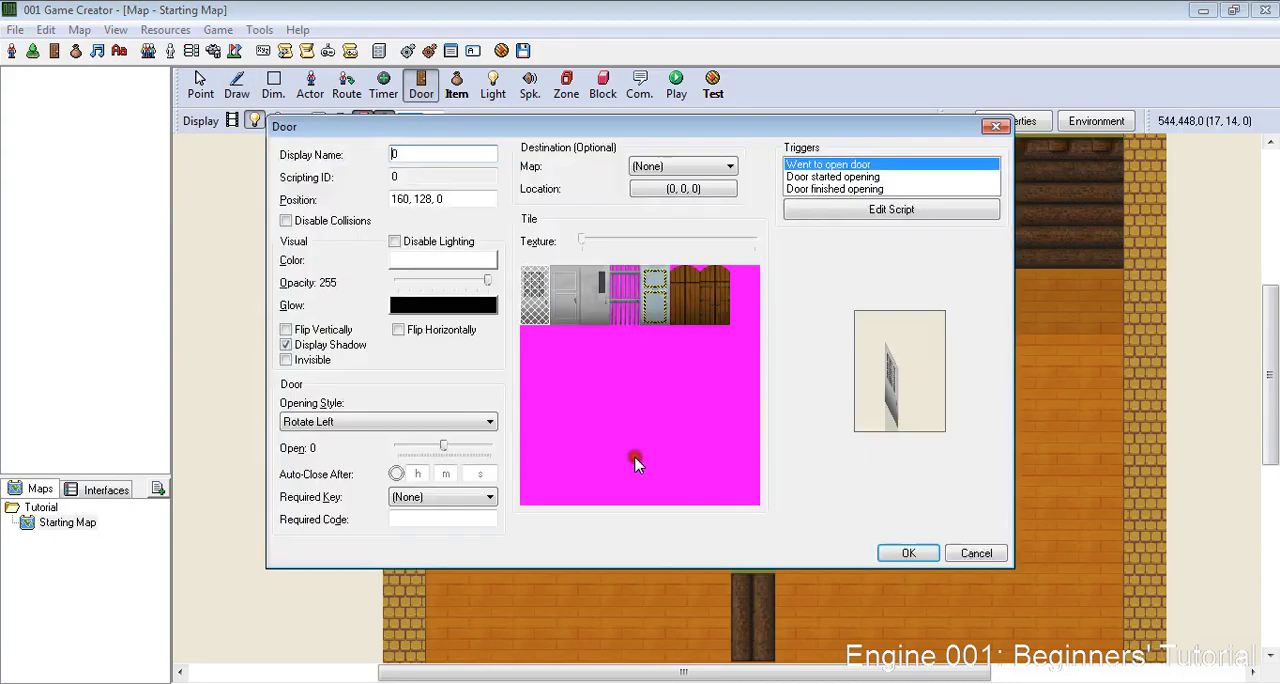
{"action": "key", "text": "Return"}
{"action": "scroll", "coordinate": [518, 300], "scroll_direction": "up", "scroll_amount": 1}
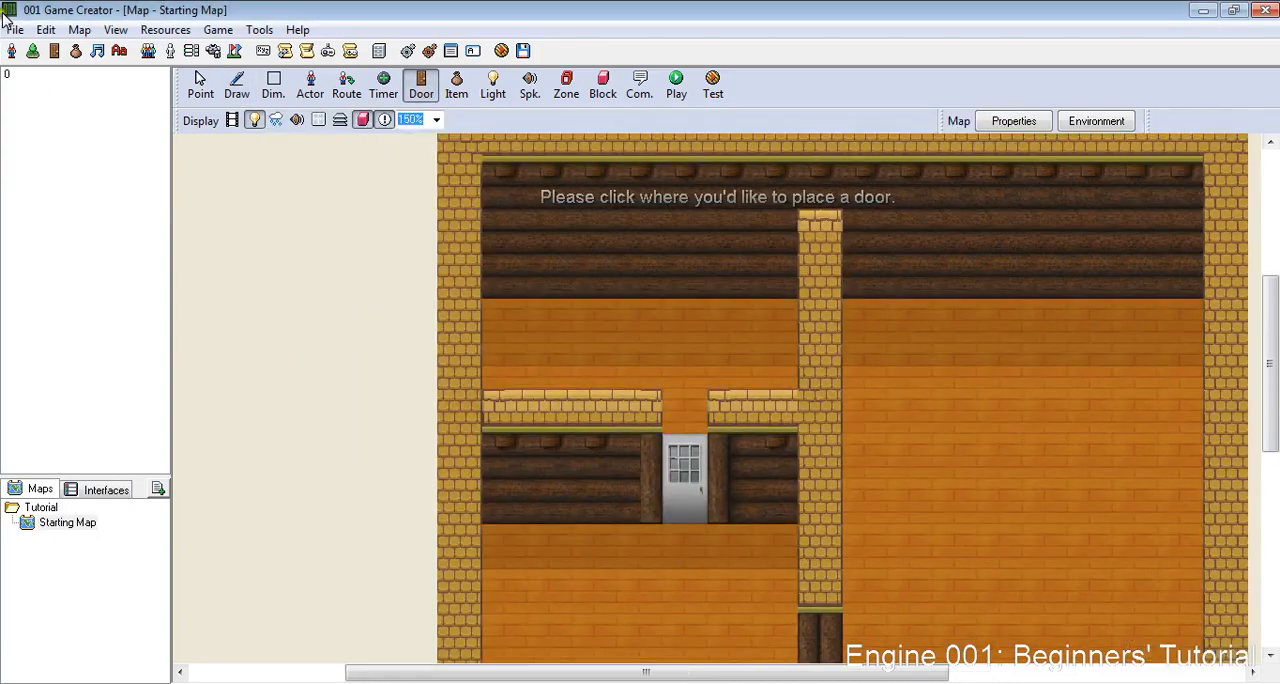
- Place overlapping lights with default settings throughout the upper-left room, starting in its corner and allowing placement within an obstacle
{"action": "left_click", "coordinate": [493, 85]}
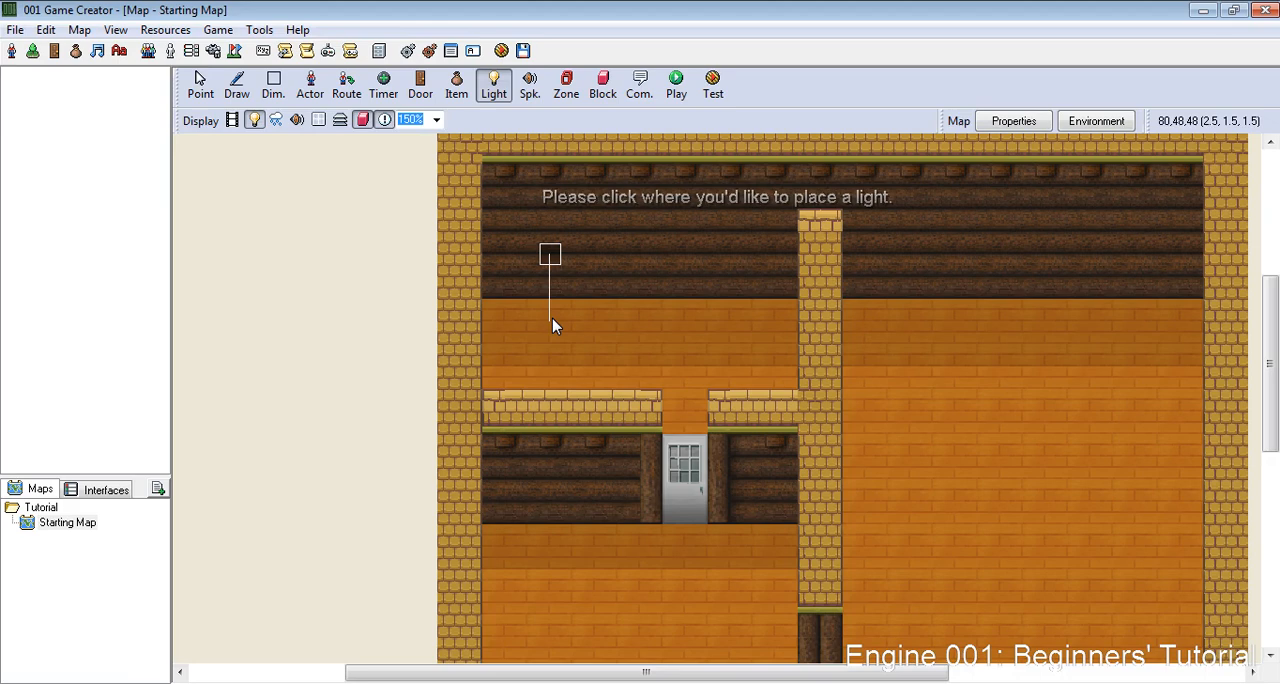
{"action": "left_click", "coordinate": [506, 324]}
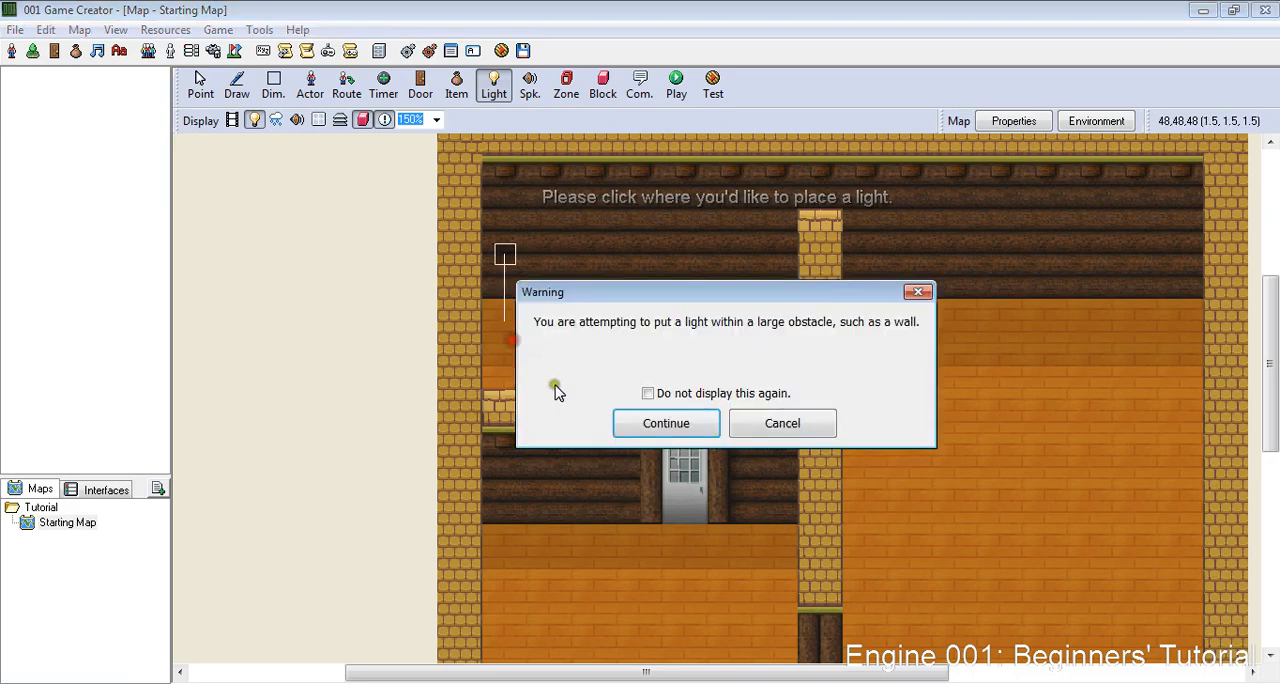
{"action": "left_click", "coordinate": [645, 422]}
{"action": "key", "text": "Return"}
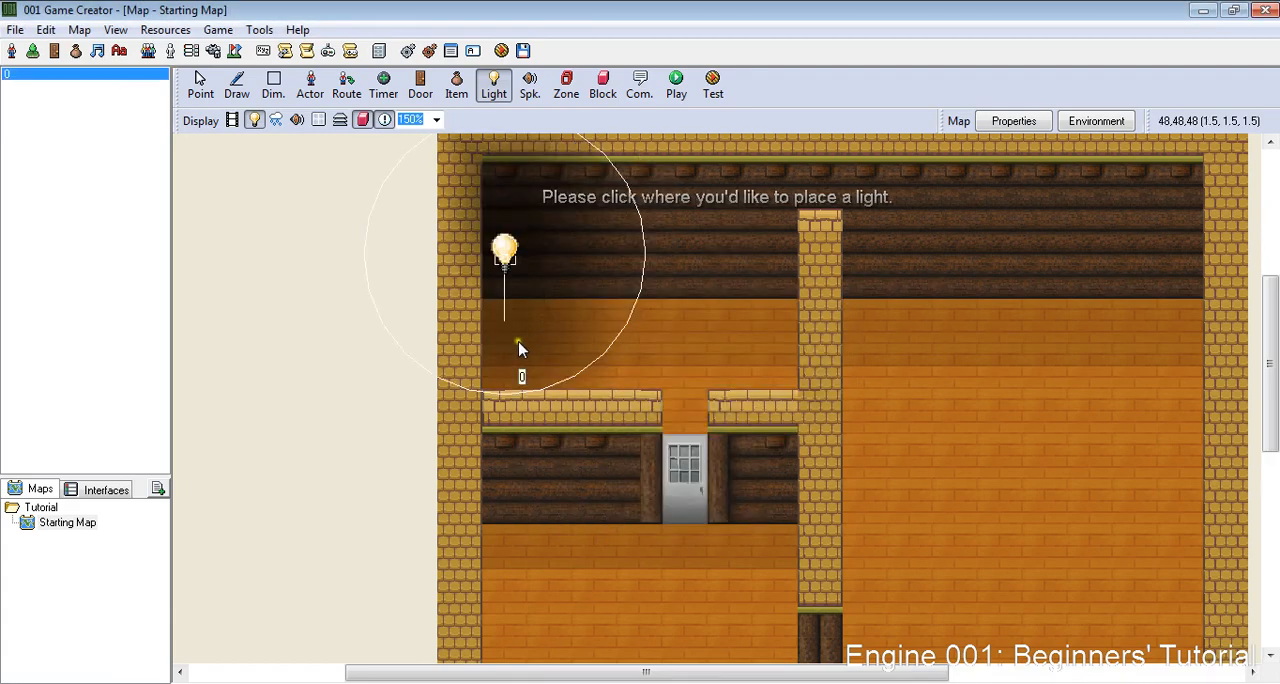
{"action": "mouse_move", "coordinate": [538, 370]}
{"action": "left_mouse_down"}
{"action": "mouse_move", "coordinate": [570, 414]}
{"action": "mouse_move", "coordinate": [703, 400]}
{"action": "mouse_move", "coordinate": [737, 391]}
{"action": "mouse_move", "coordinate": [680, 397]}
{"action": "mouse_move", "coordinate": [680, 381]}
{"action": "mouse_move", "coordinate": [763, 343]}
{"action": "mouse_move", "coordinate": [548, 341]}
{"action": "mouse_move", "coordinate": [518, 382]}
{"action": "left_mouse_up"}
{"action": "scroll", "coordinate": [822, 402], "scroll_direction": "down", "scroll_amount": 4}
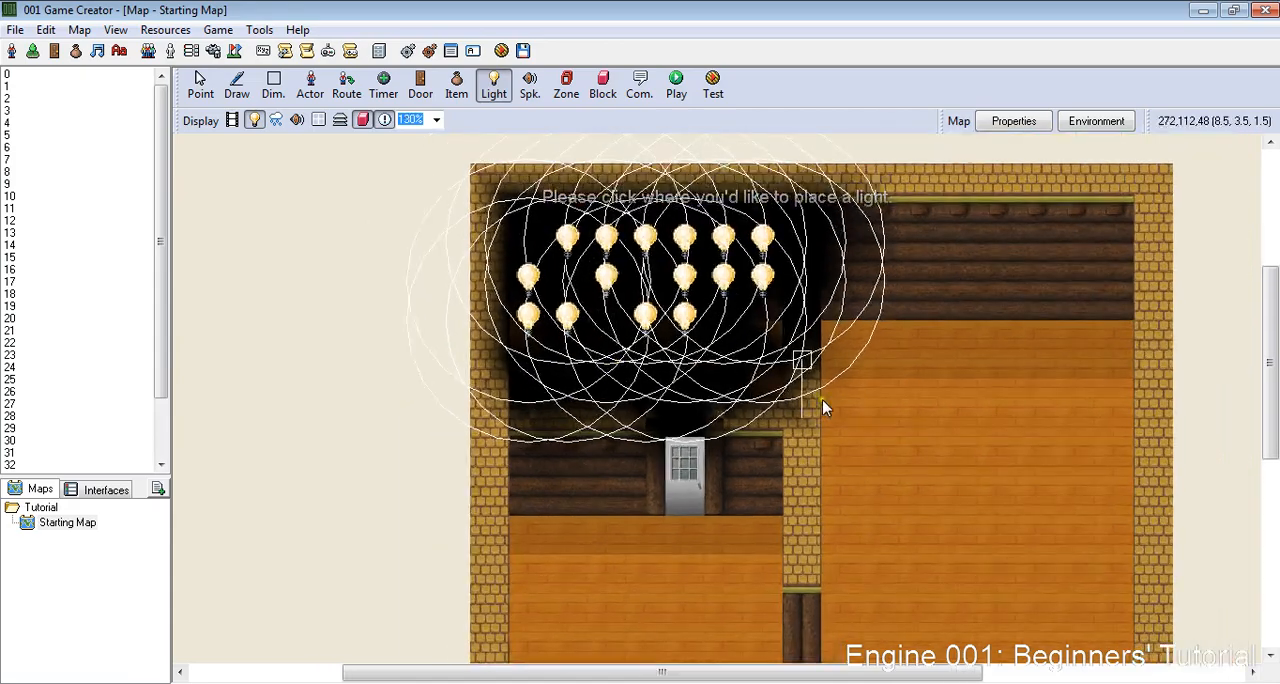
{"action": "scroll", "coordinate": [777, 354], "scroll_direction": "up", "scroll_amount": 7}
{"action": "scroll", "coordinate": [729, 364], "scroll_direction": "down", "scroll_amount": 6}
{"action": "scroll", "coordinate": [706, 343], "scroll_direction": "up", "scroll_amount": 4}
{"action": "scroll", "coordinate": [706, 343], "scroll_direction": "down", "scroll_amount": 1}
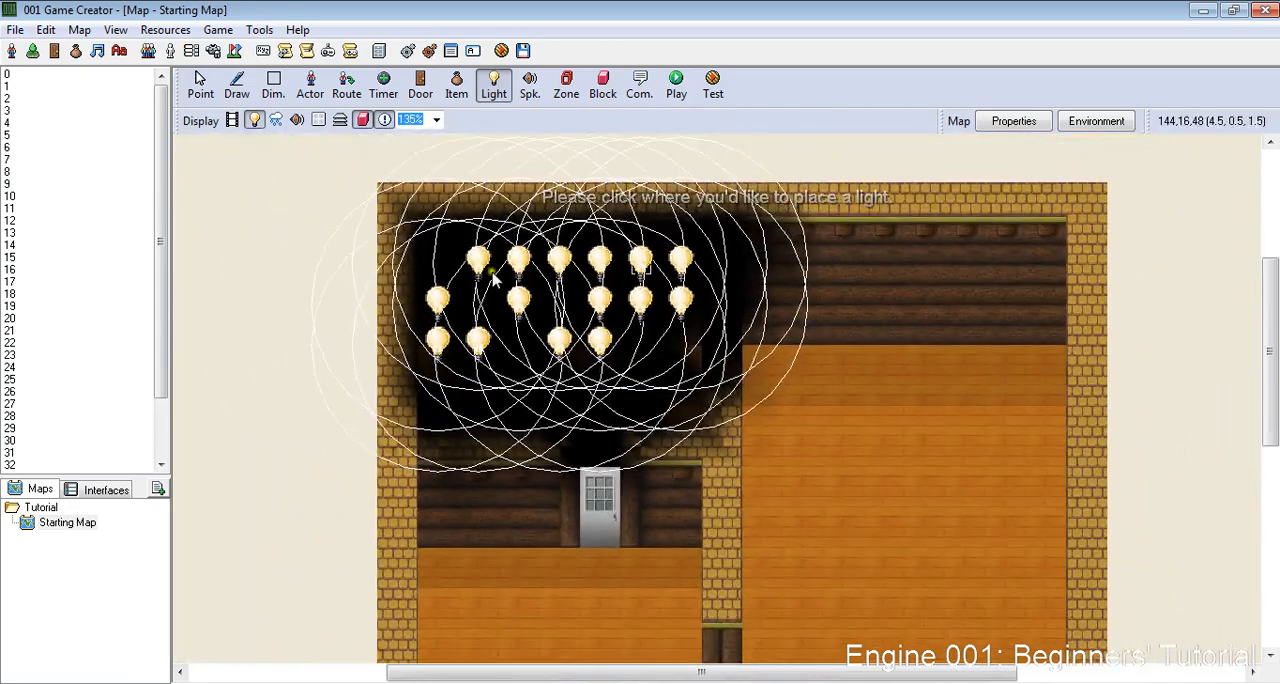
{"action": "scroll", "coordinate": [634, 357], "scroll_direction": "up", "scroll_amount": 6}
{"action": "scroll", "coordinate": [900, 450], "scroll_direction": "down", "scroll_amount": 7}
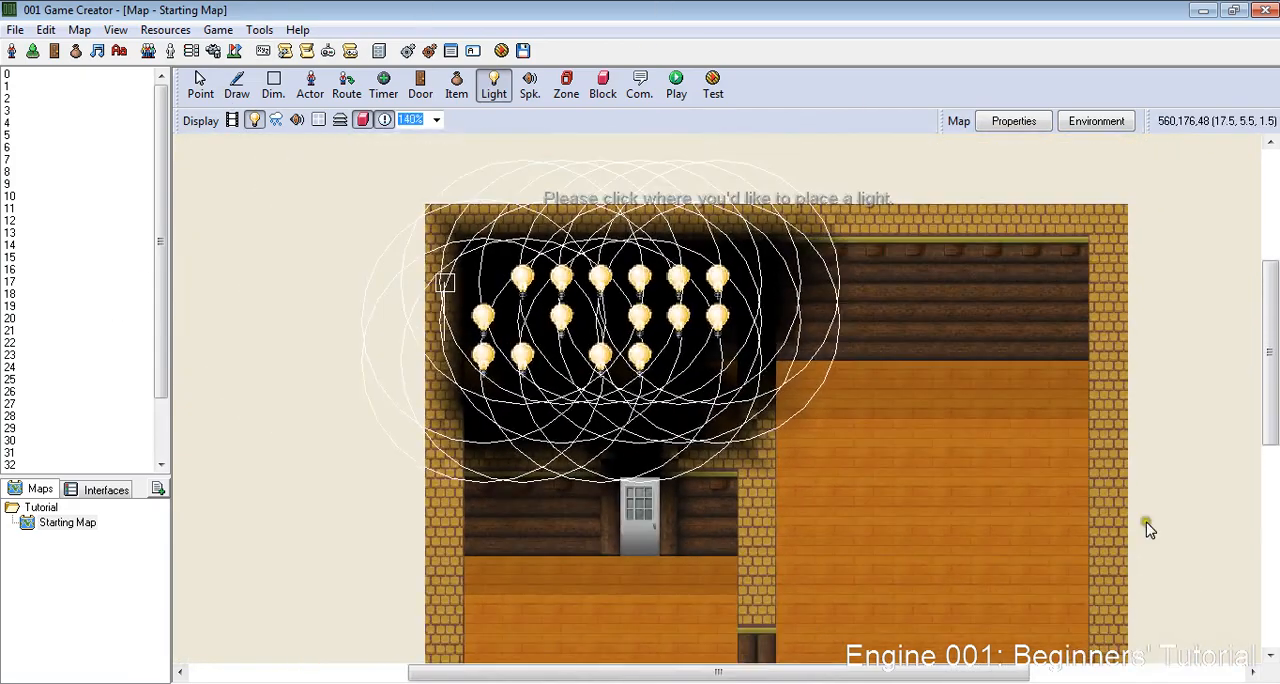
{"action": "scroll", "coordinate": [1147, 524], "scroll_direction": "up", "scroll_amount": 9}
{"action": "scroll", "coordinate": [263, 392], "scroll_direction": "down", "scroll_amount": 2}
{"action": "scroll", "coordinate": [491, 277], "scroll_direction": "up", "scroll_amount": 1}
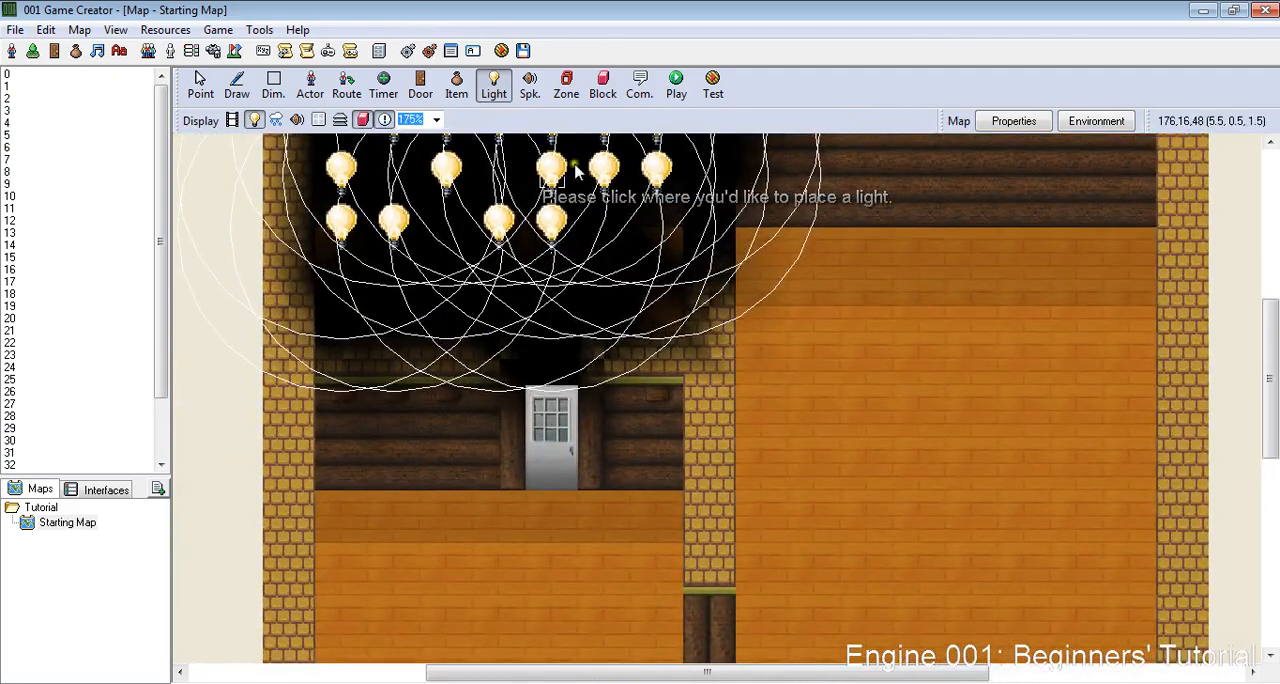
{"action": "scroll", "coordinate": [950, 286], "scroll_direction": "up", "scroll_amount": 1}
{"action": "scroll", "coordinate": [950, 286], "scroll_direction": "up", "scroll_amount": 1}
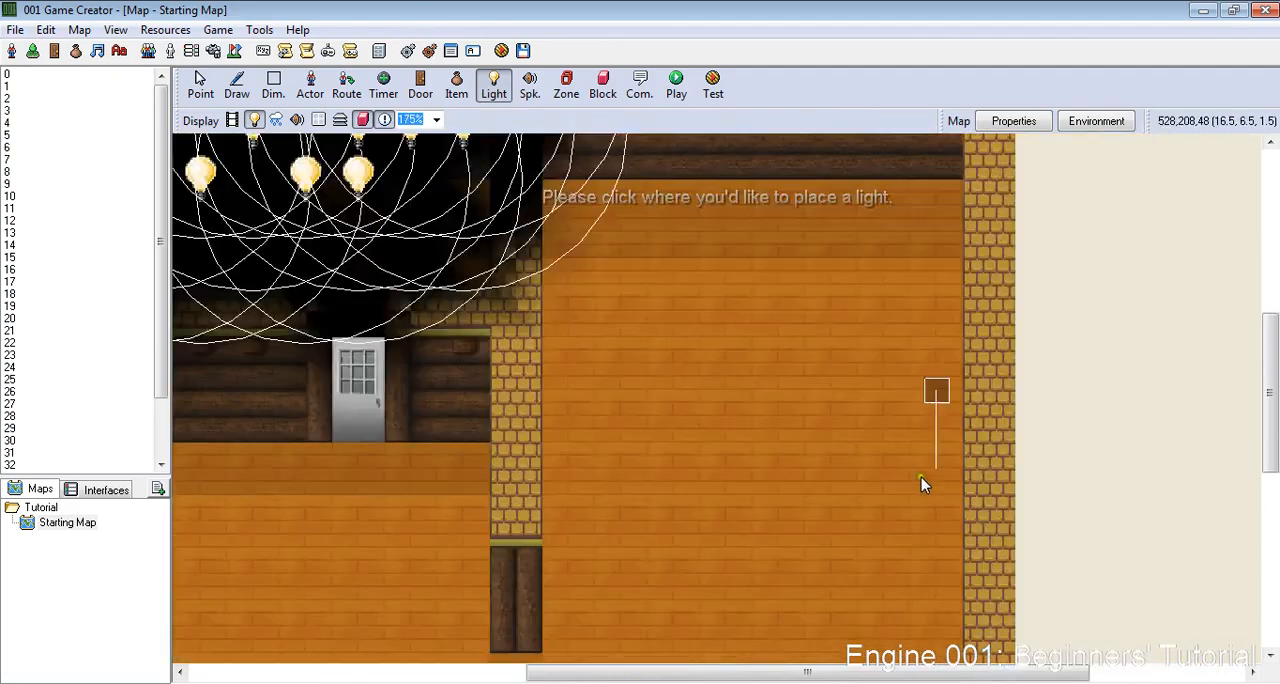
- Open the existing door's settings and require the Wooden Mallet as its key
{"action": "left_click", "coordinate": [420, 86]}
{"action": "left_click", "coordinate": [372, 345]}
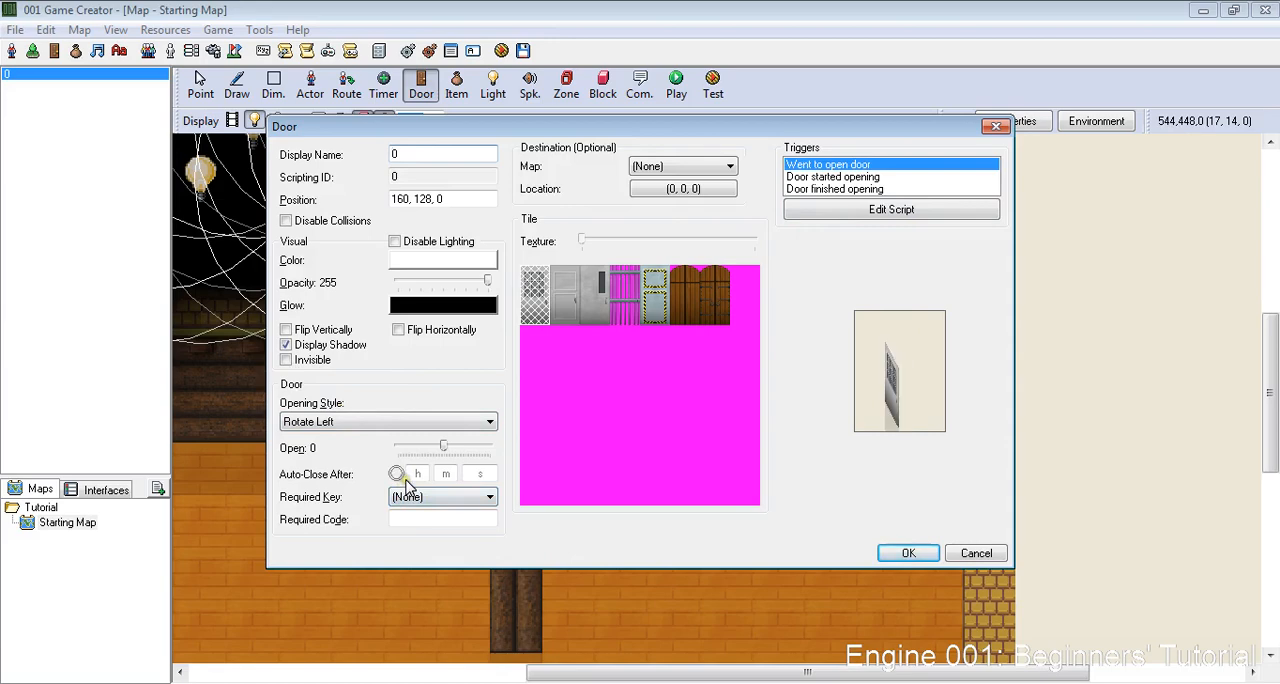
{"action": "left_click", "coordinate": [420, 500]}
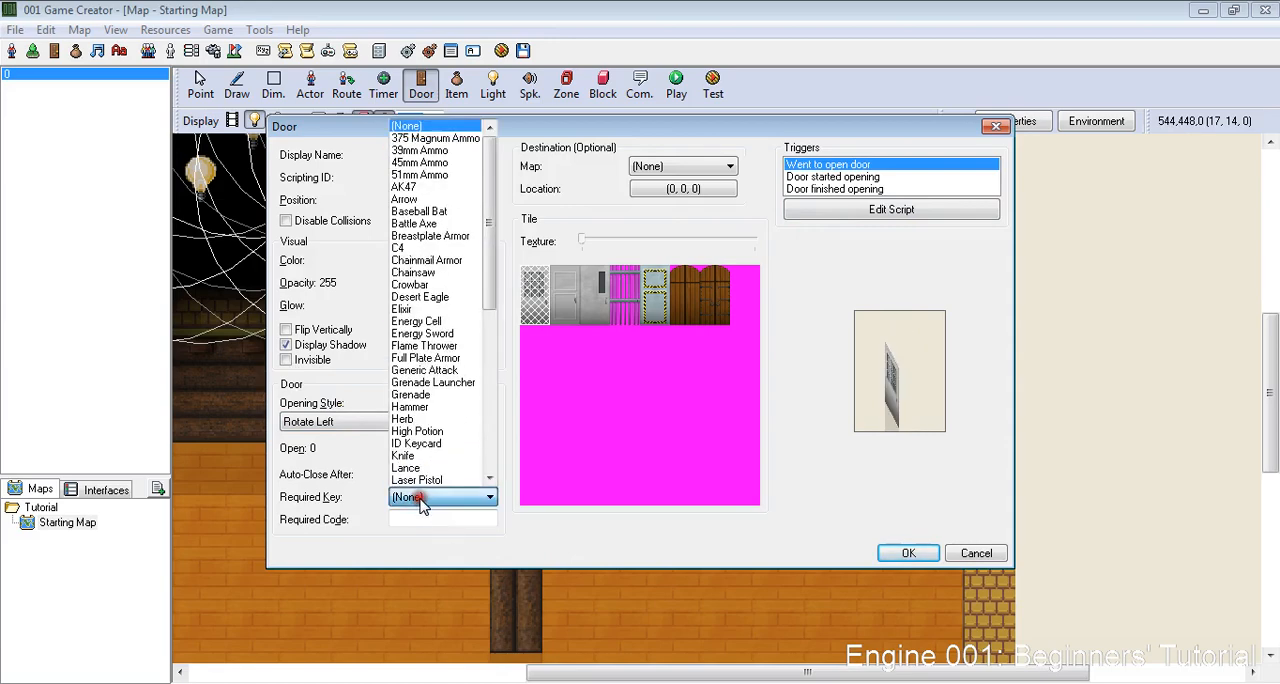
{"action": "left_click", "coordinate": [414, 496]}
{"action": "left_click", "coordinate": [408, 503]}
{"action": "scroll", "coordinate": [453, 387], "scroll_direction": "down", "scroll_amount": 10}
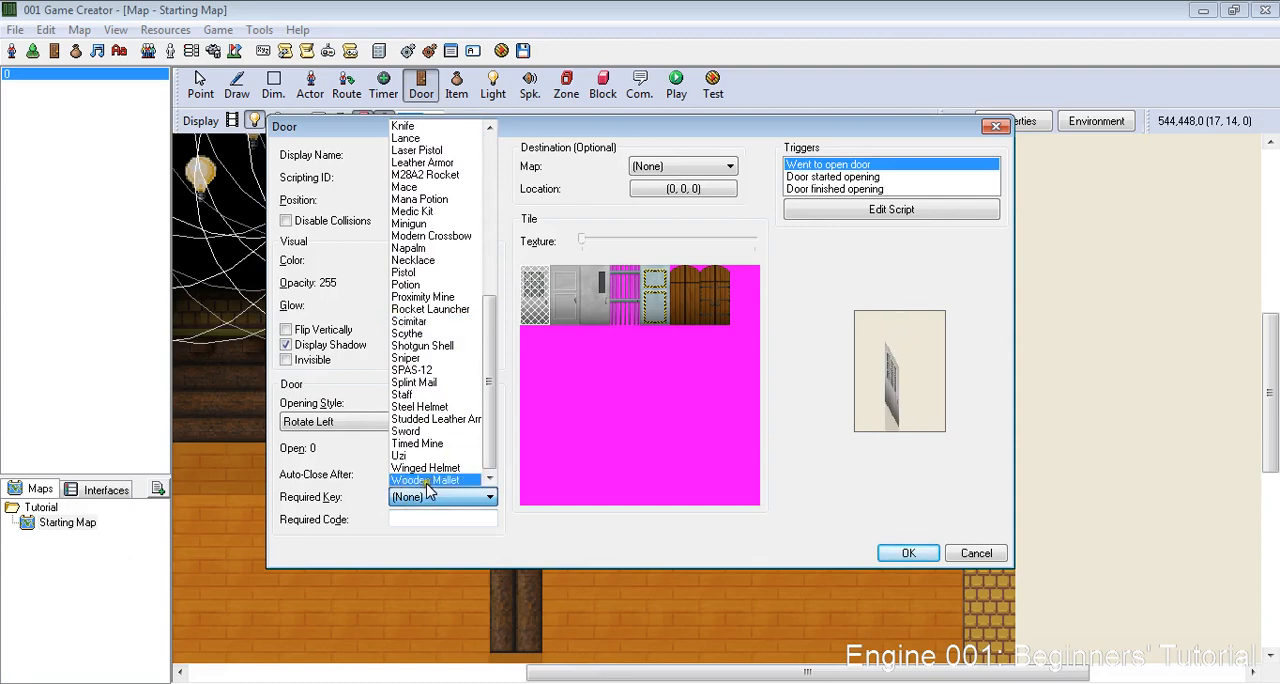
{"action": "left_click", "coordinate": [428, 481]}
{"action": "left_click", "coordinate": [889, 554]}
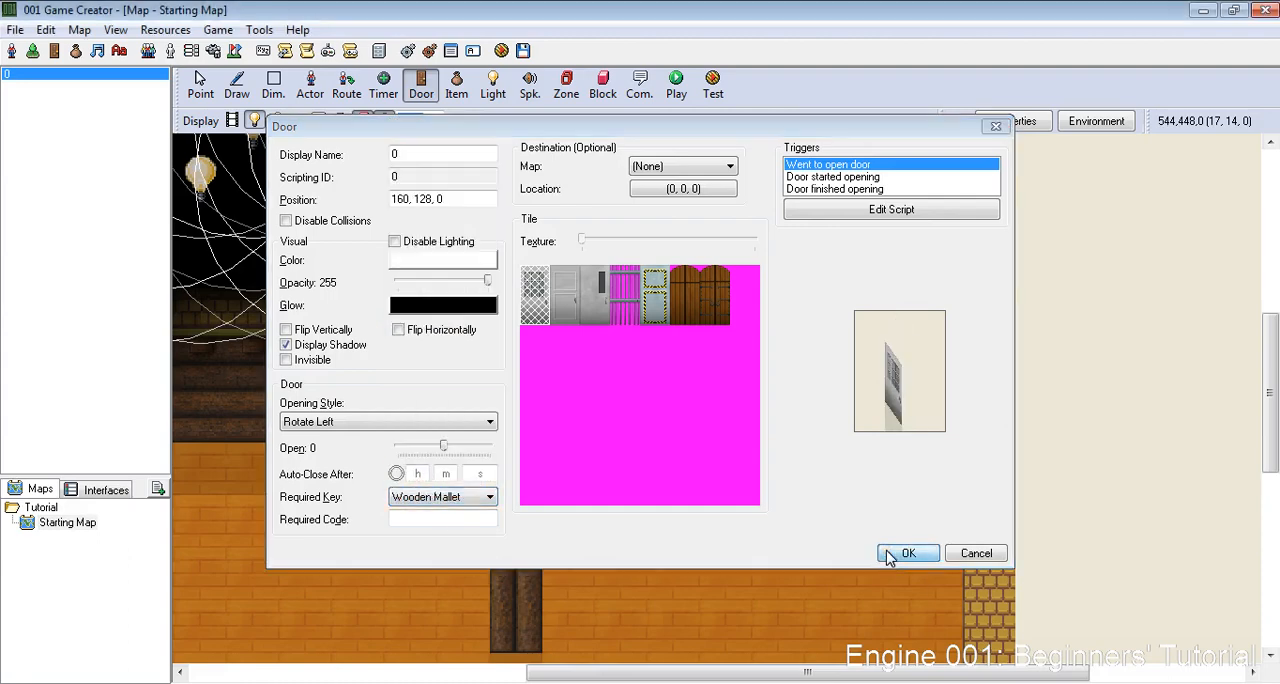
- Choose the complete bed from the Furniture 1 tile-set for drawing on the map
{"action": "scroll", "coordinate": [886, 550], "scroll_direction": "down", "scroll_amount": 7}
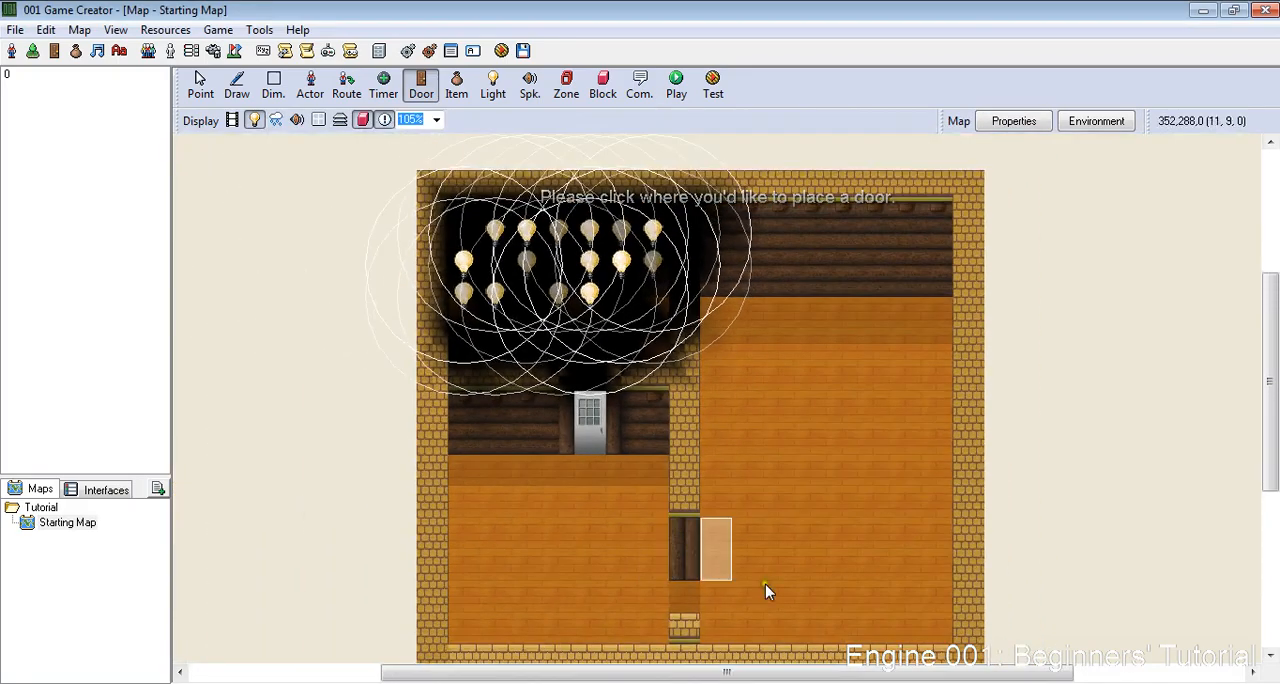
{"action": "scroll", "coordinate": [765, 584], "scroll_direction": "down", "scroll_amount": 3}
{"action": "scroll", "coordinate": [878, 330], "scroll_direction": "up", "scroll_amount": 6}
{"action": "scroll", "coordinate": [820, 525], "scroll_direction": "down", "scroll_amount": 5}
{"action": "scroll", "coordinate": [805, 568], "scroll_direction": "up", "scroll_amount": 4}
{"action": "scroll", "coordinate": [610, 290], "scroll_direction": "up", "scroll_amount": 6}
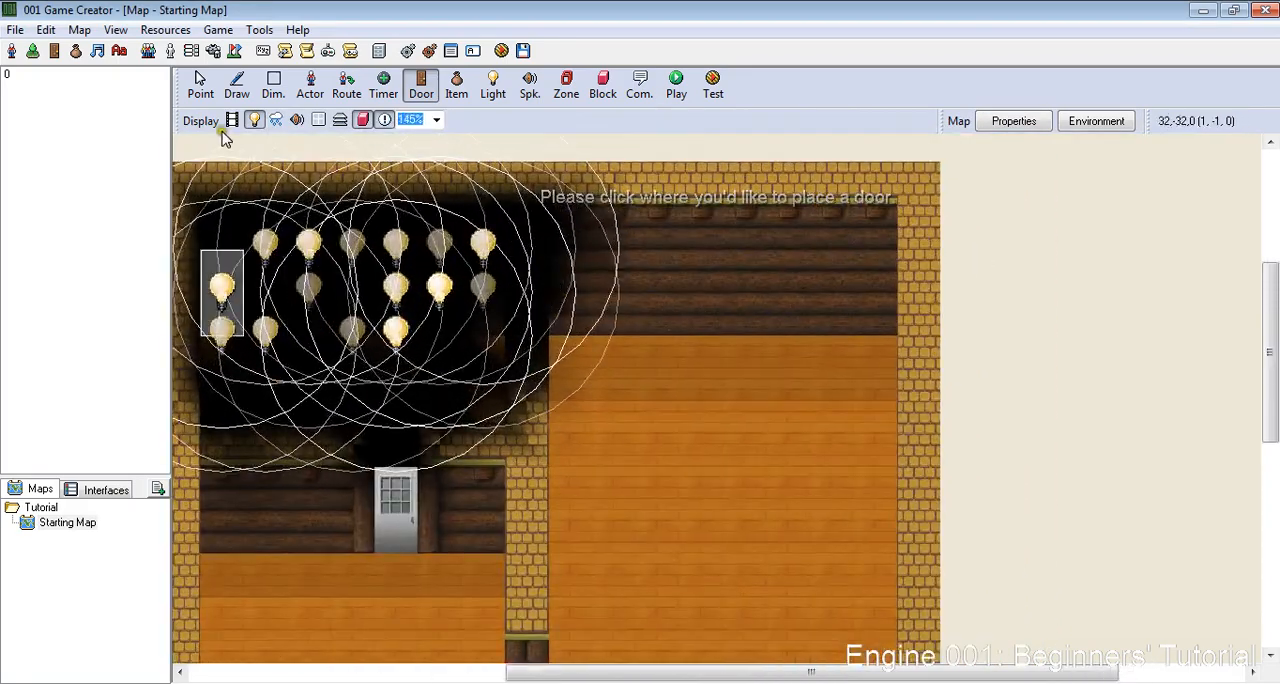
{"action": "left_click", "coordinate": [238, 90]}
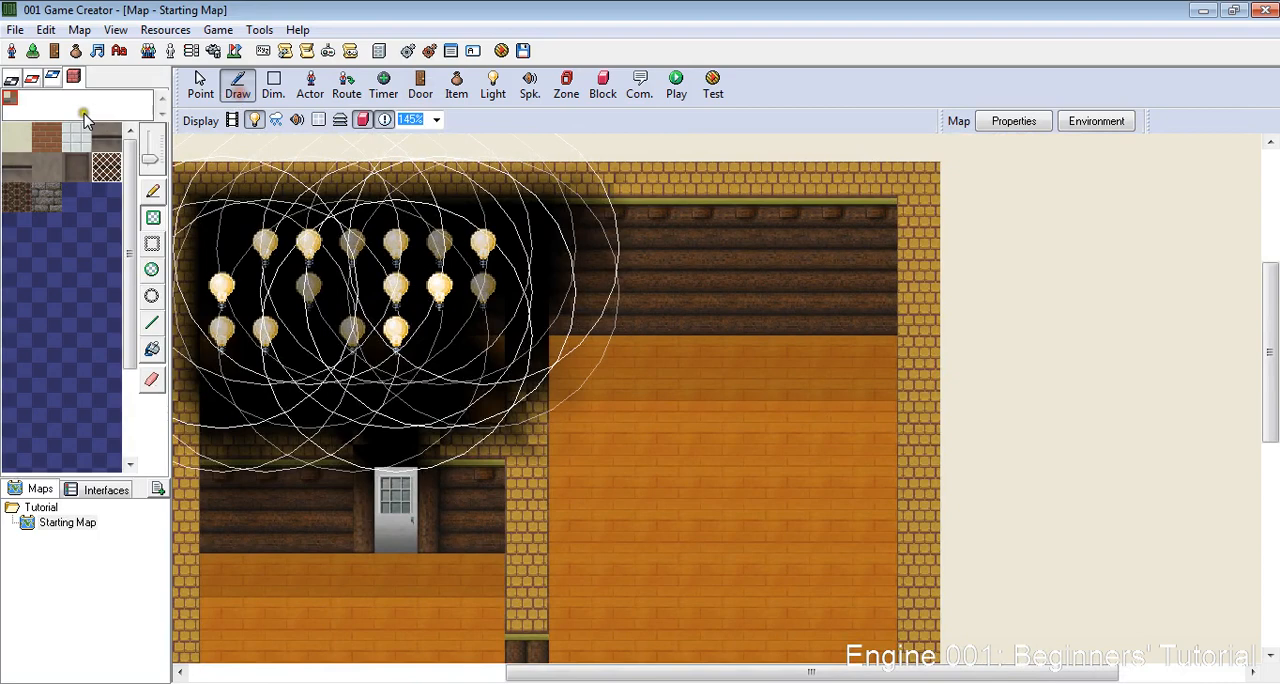
{"action": "left_click", "coordinate": [33, 78]}
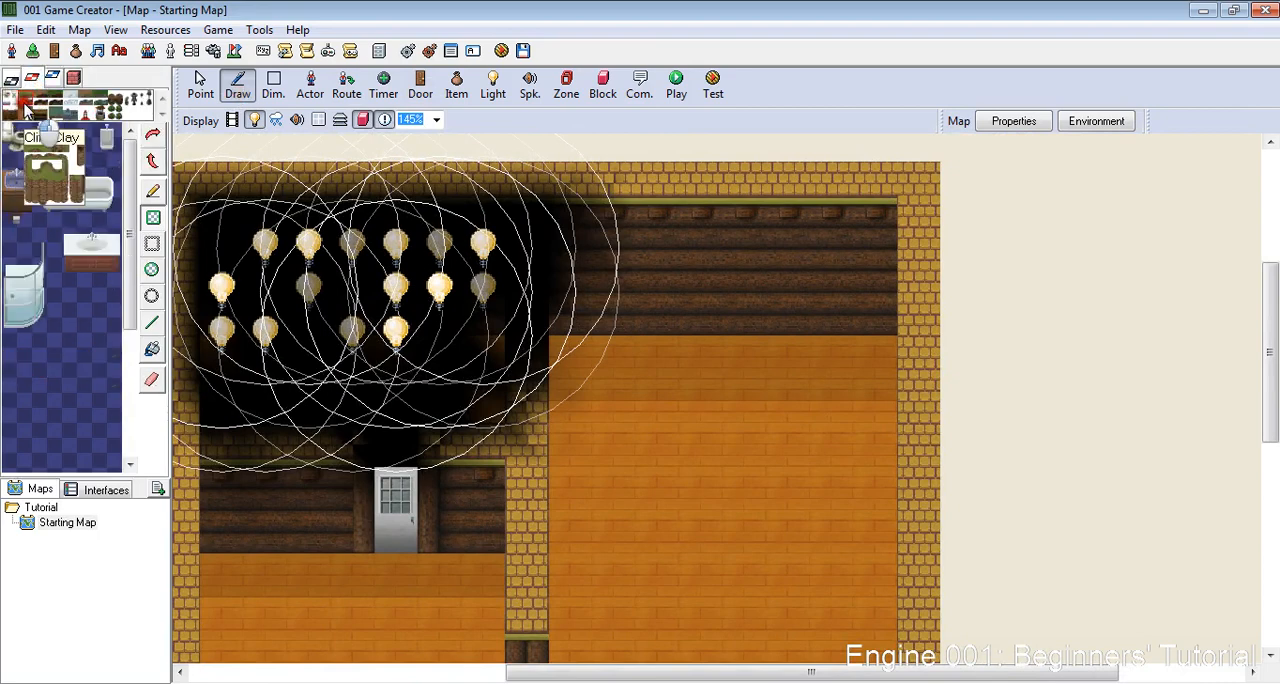
{"action": "left_click", "coordinate": [39, 113]}
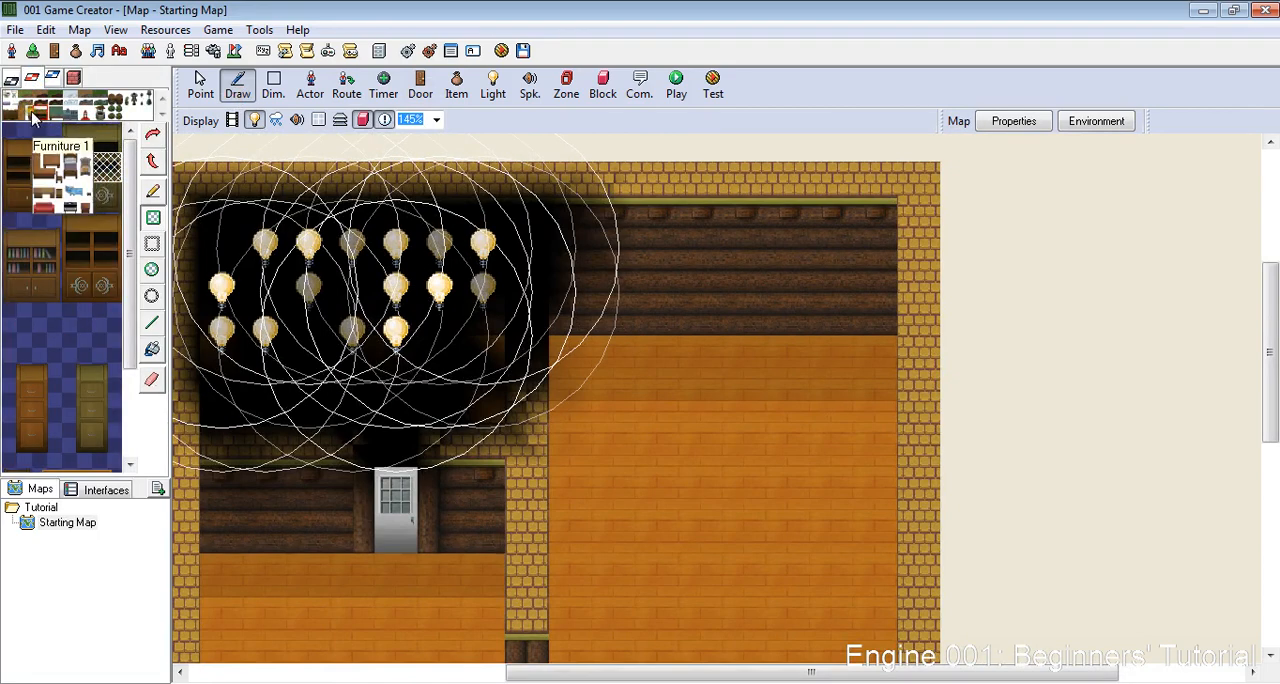
{"action": "left_click", "coordinate": [28, 113]}
{"action": "left_click_drag", "start_coordinate": [45, 432], "coordinate": [8, 392]}
{"action": "left_click_drag", "start_coordinate": [55, 466], "coordinate": [27, 369]}
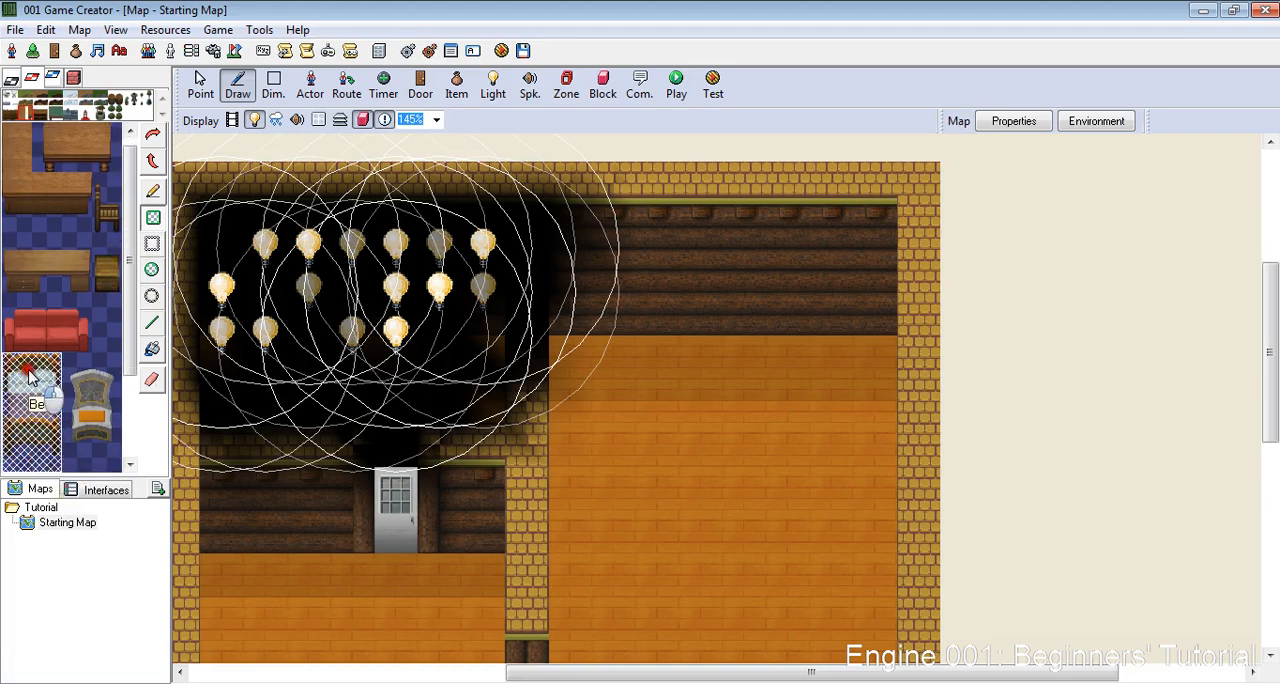
- Draw one whole bed with the pencil in the upper-left corner of the large room, against the log wall
{"action": "left_click", "coordinate": [588, 325]}
{"action": "scroll", "coordinate": [834, 436], "scroll_direction": "down", "scroll_amount": 5}
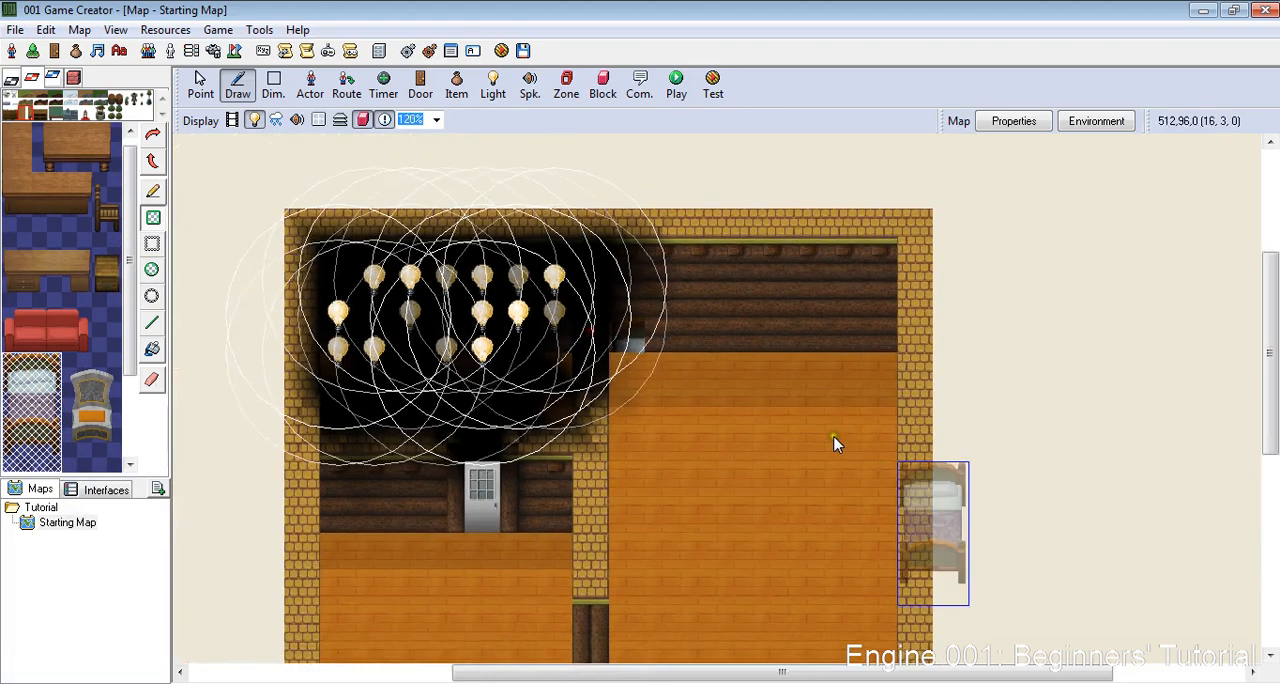
{"action": "scroll", "coordinate": [834, 436], "scroll_direction": "up", "scroll_amount": 1}
{"action": "left_click", "coordinate": [157, 190]}
{"action": "left_click", "coordinate": [634, 351]}
{"action": "scroll", "coordinate": [889, 623], "scroll_direction": "down", "scroll_amount": 4}
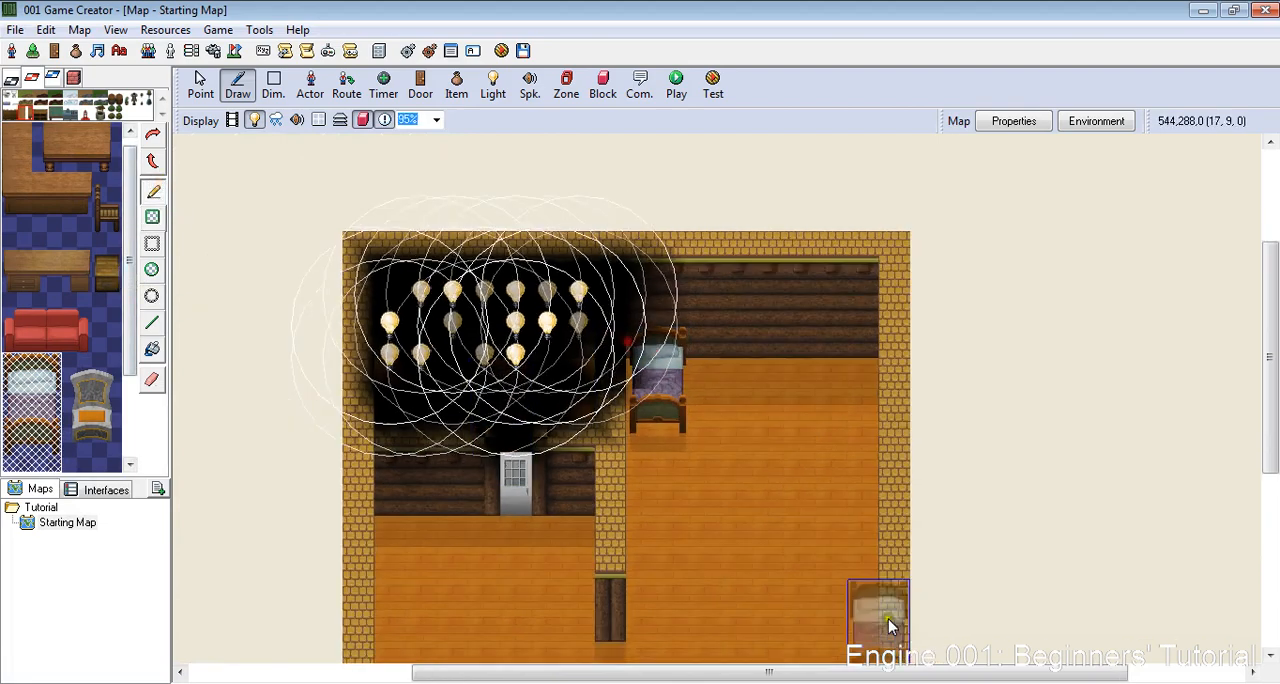
- Place two small wooden tables side by side in the upper-right corner of the large room
{"action": "scroll", "coordinate": [887, 623], "scroll_direction": "up", "scroll_amount": 9}
{"action": "left_click", "coordinate": [106, 275]}
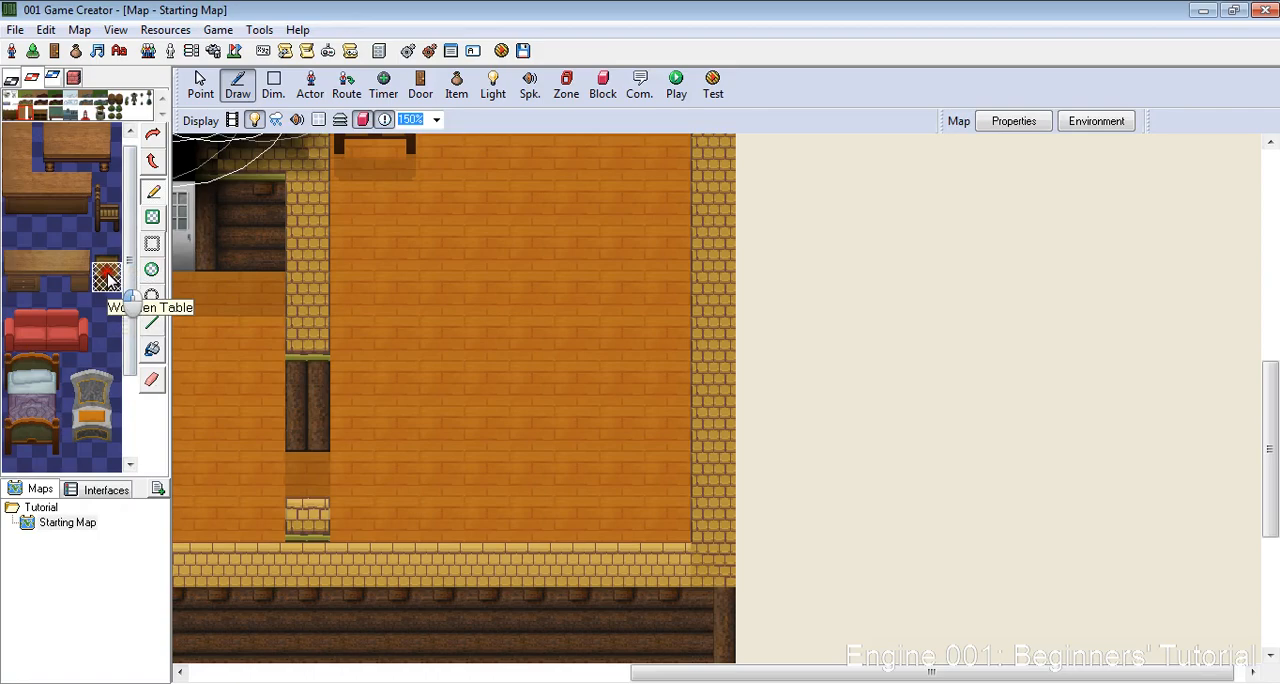
{"action": "left_click_drag", "start_coordinate": [108, 274], "coordinate": [103, 247]}
{"action": "scroll", "coordinate": [560, 210], "scroll_direction": "down", "scroll_amount": 9}
{"action": "scroll", "coordinate": [704, 165], "scroll_direction": "up", "scroll_amount": 11}
{"action": "scroll", "coordinate": [632, 152], "scroll_direction": "down", "scroll_amount": 1}
{"action": "left_click", "coordinate": [714, 184]}
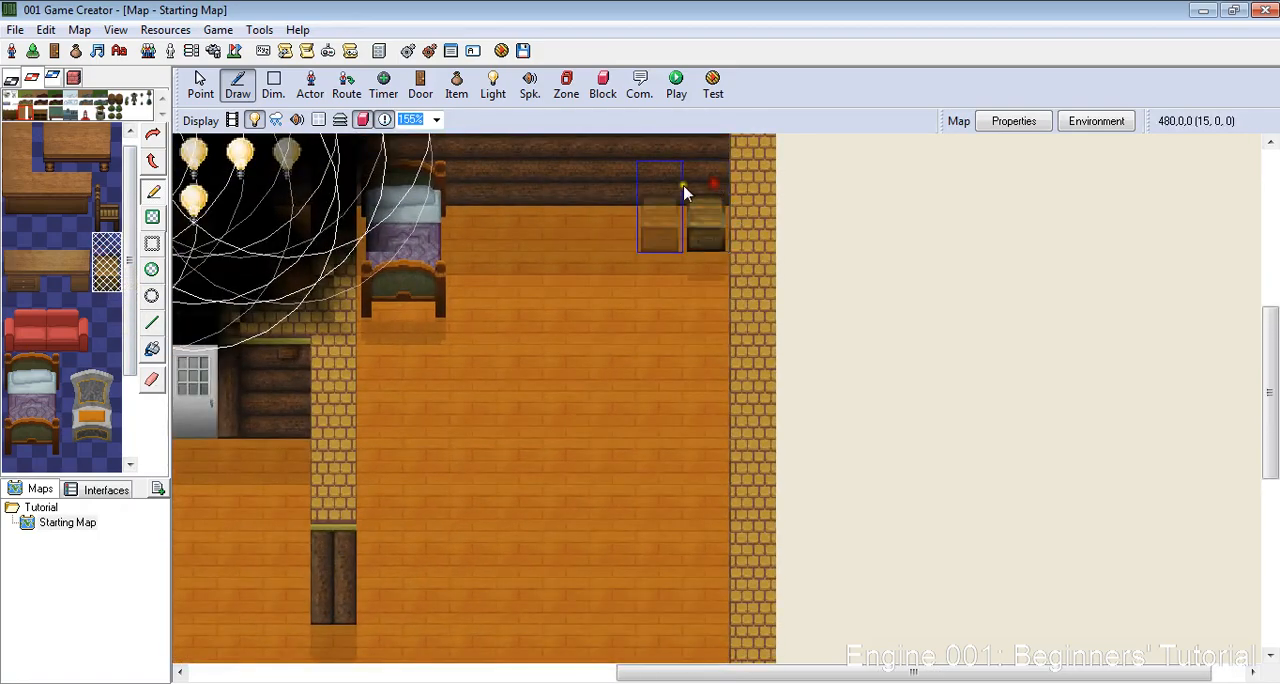
{"action": "left_click", "coordinate": [684, 192]}
{"action": "scroll", "coordinate": [380, 374], "scroll_direction": "down", "scroll_amount": 5}
{"action": "scroll", "coordinate": [563, 409], "scroll_direction": "up", "scroll_amount": 4}
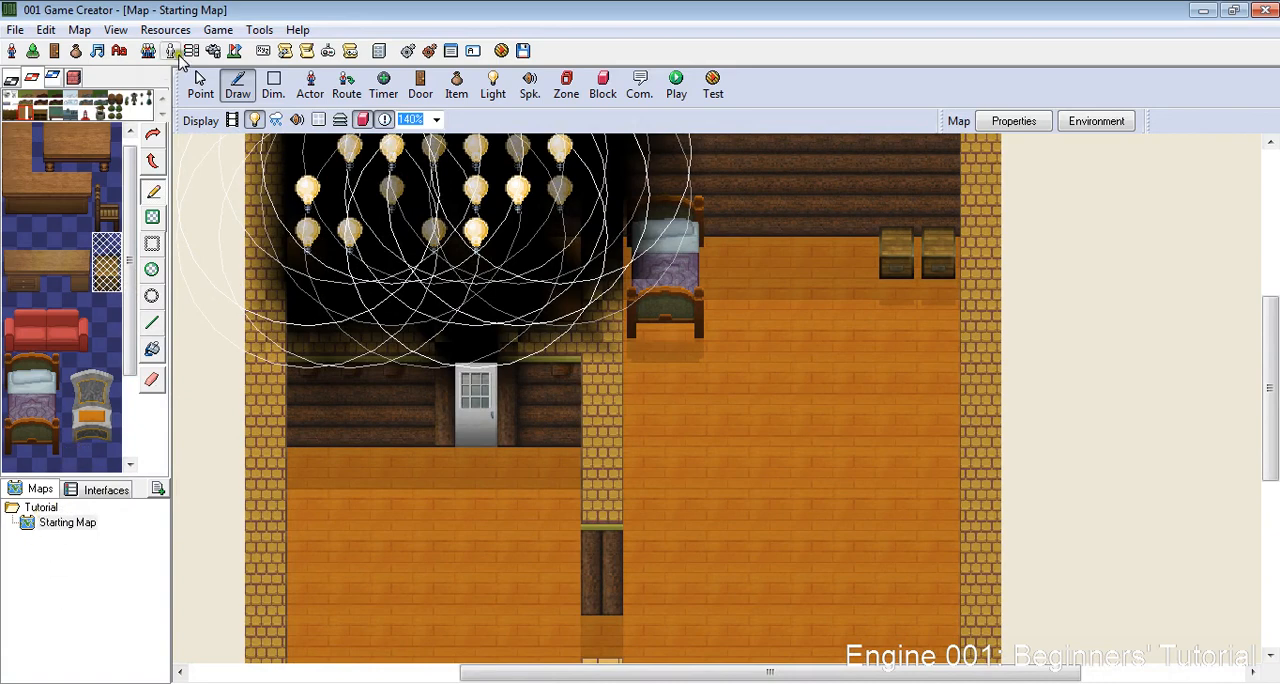
- Save the Starting Map
{"action": "left_click", "coordinate": [216, 30]}
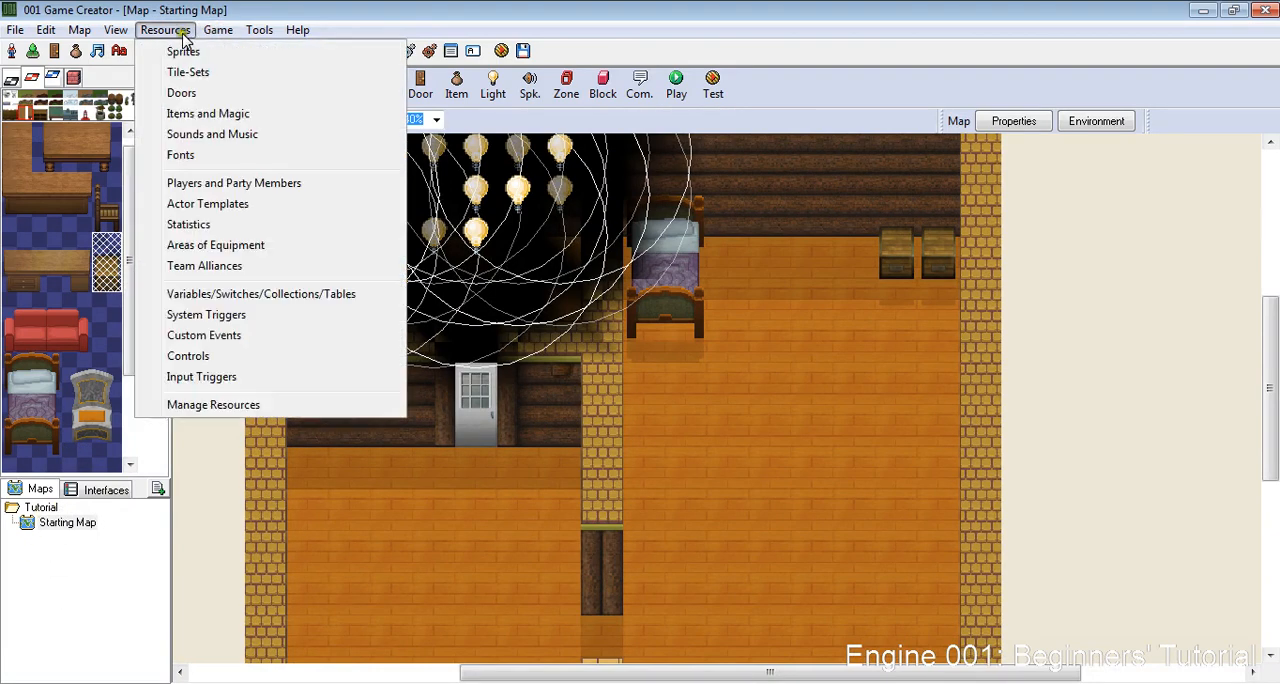
{"action": "mouse_move", "coordinate": [107, 29]}
{"action": "left_click", "coordinate": [72, 522]}
{"action": "right_click", "coordinate": [84, 520]}
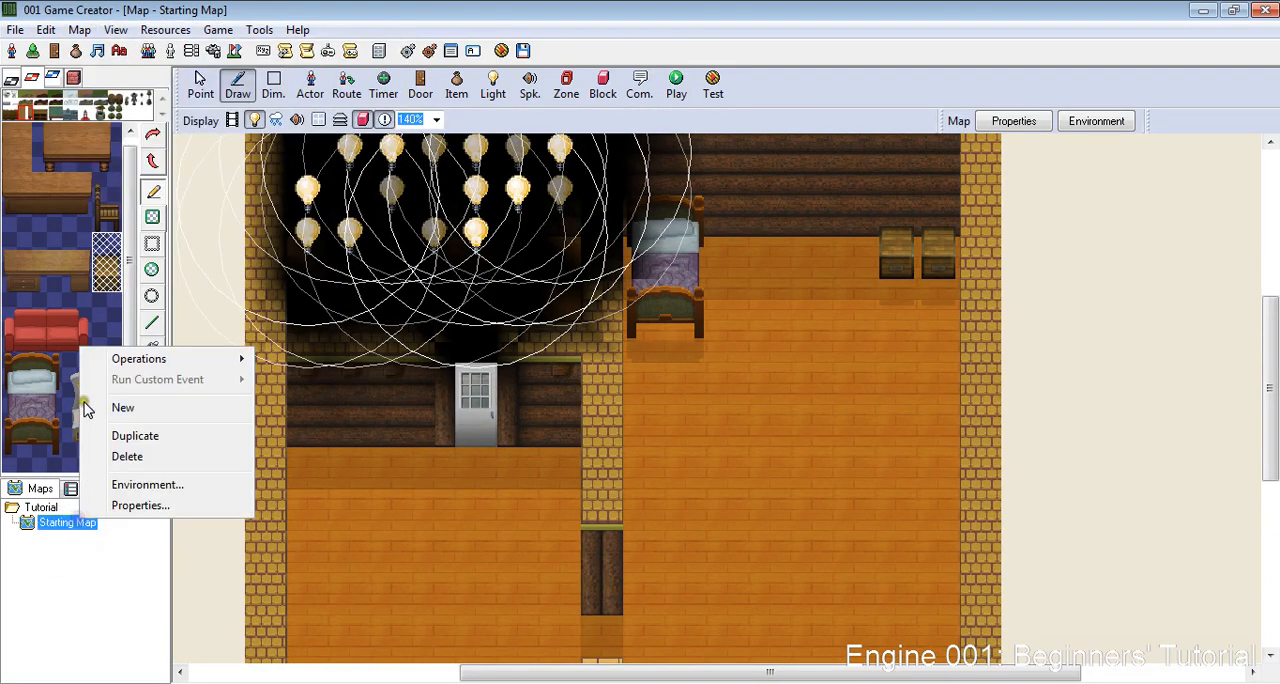
{"action": "left_click", "coordinate": [16, 29]}
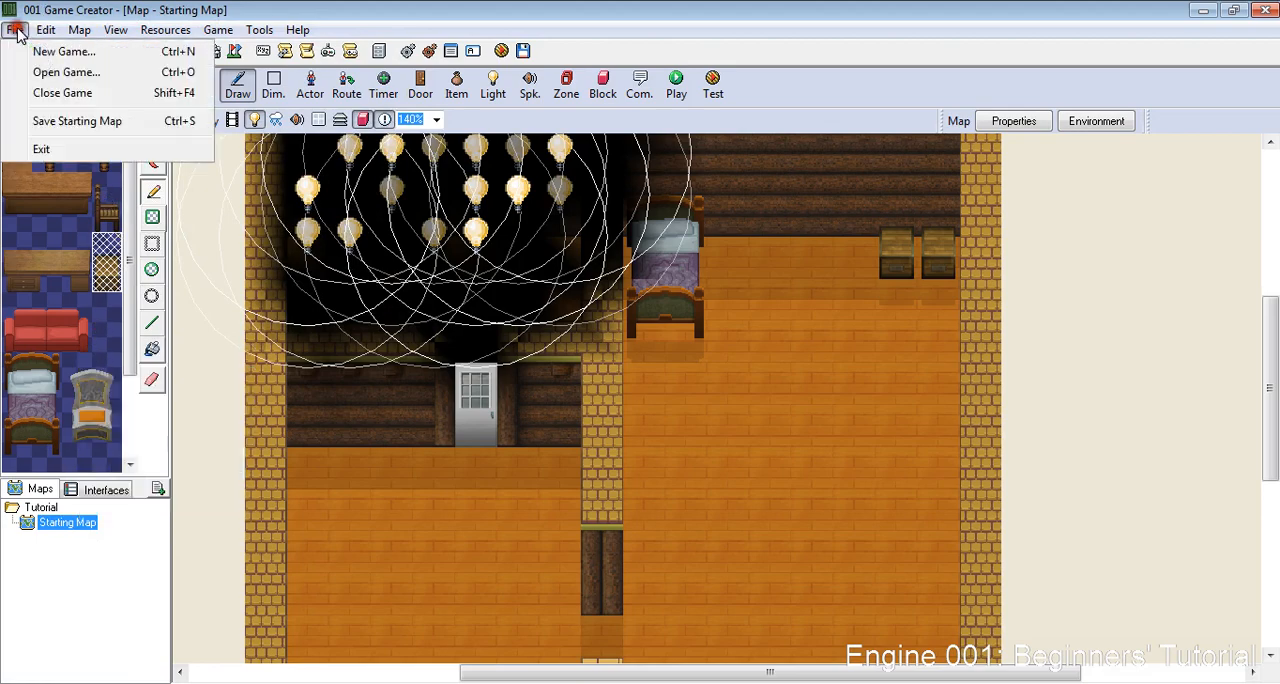
{"action": "left_click", "coordinate": [36, 124]}
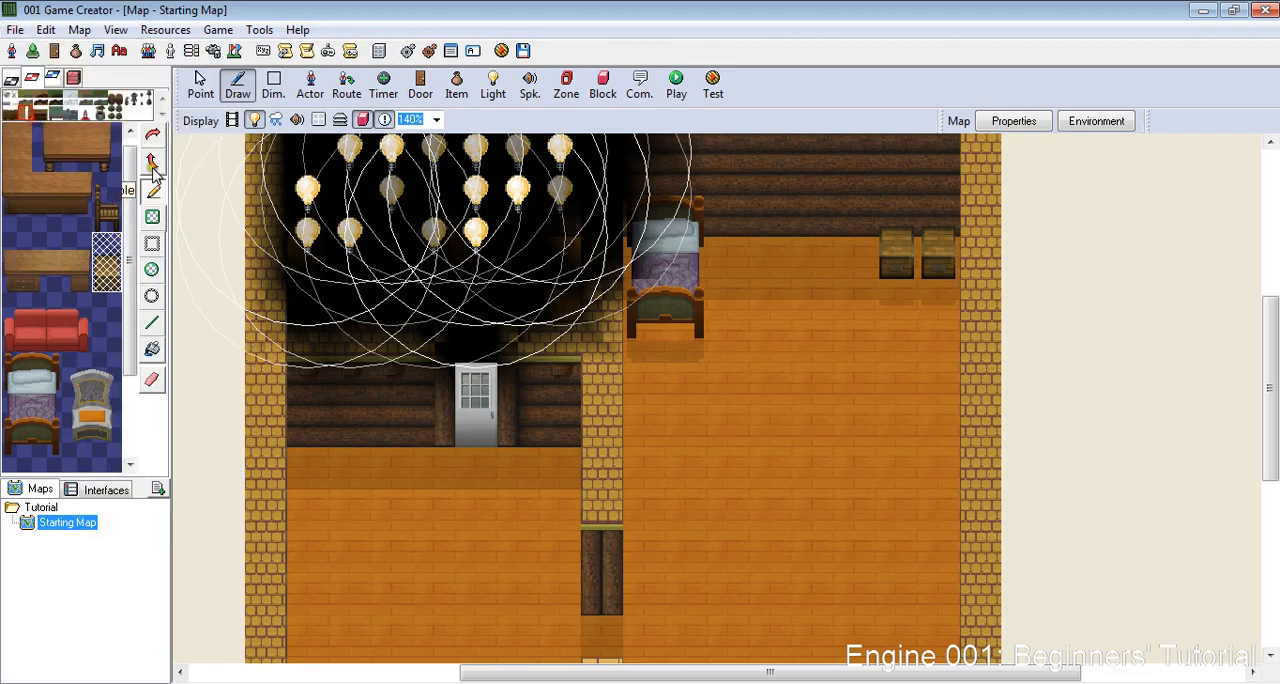
- Set the game's starting location to (11, 1, 0), right beside the bed, in the general settings
{"action": "left_click", "coordinate": [218, 29]}
{"action": "left_click", "coordinate": [225, 48]}
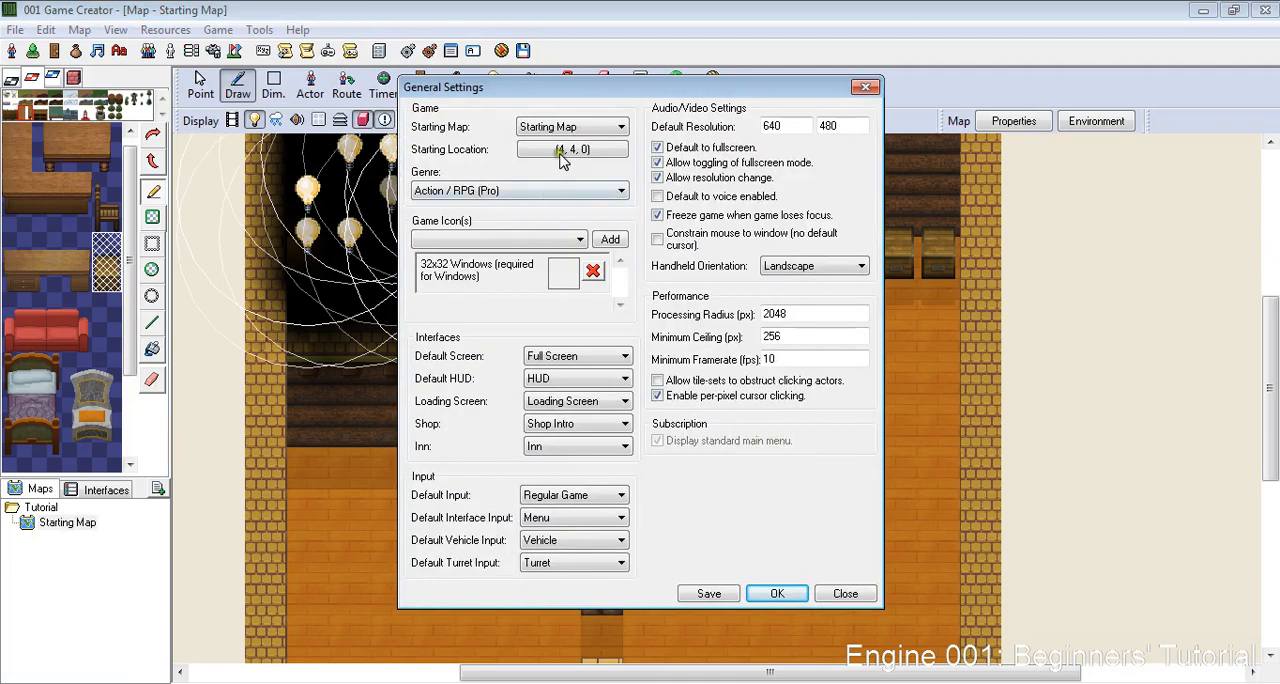
{"action": "left_click", "coordinate": [562, 150]}
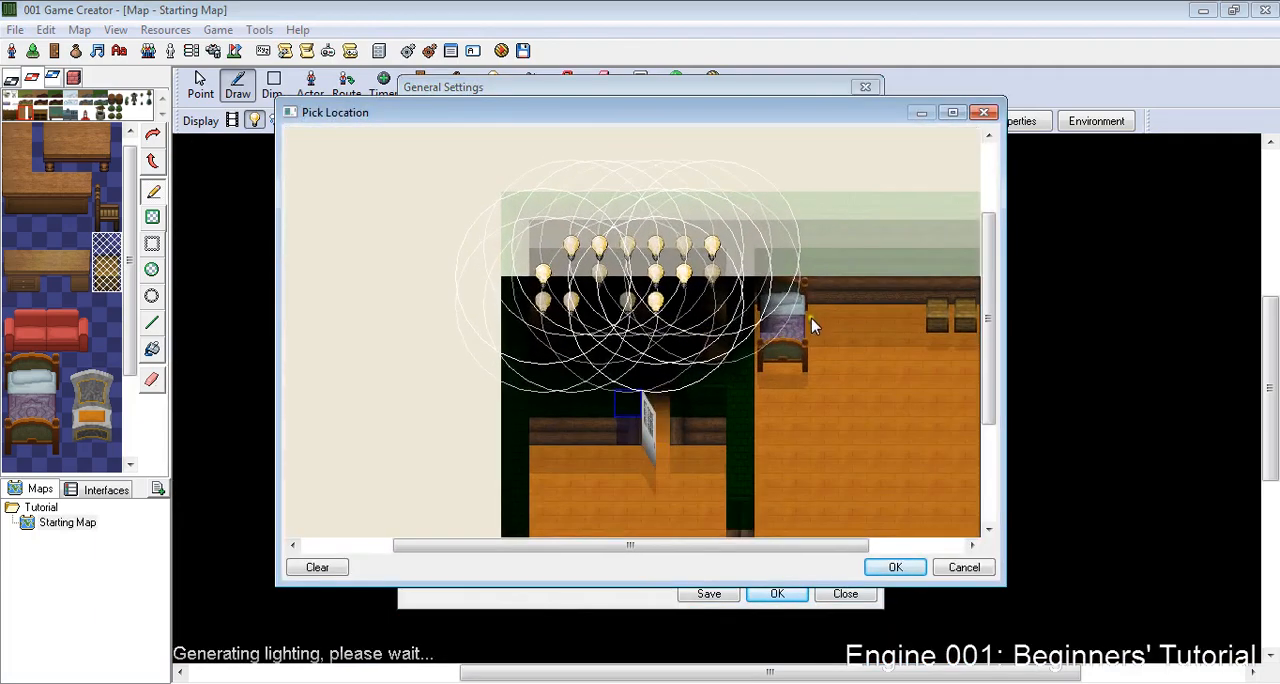
{"action": "left_click", "coordinate": [811, 318]}
{"action": "left_click", "coordinate": [895, 567]}
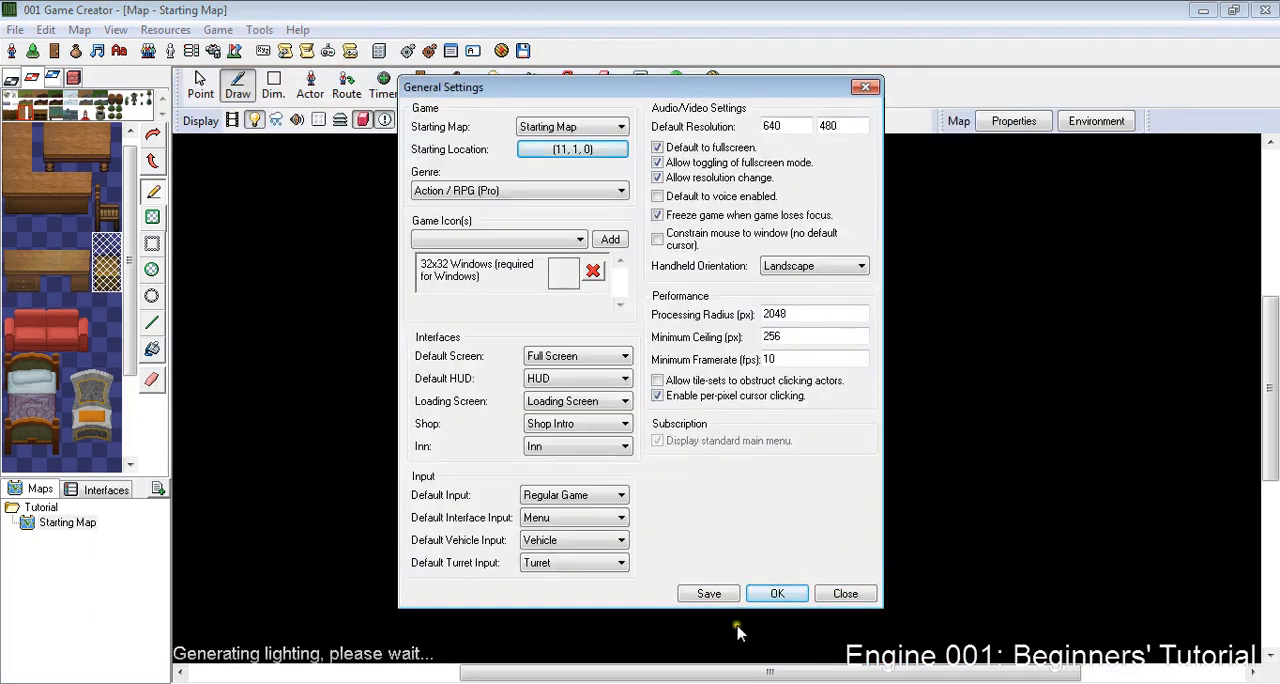
{"action": "left_click", "coordinate": [770, 594]}
- Open the Starting Map's script and add a Fade Out event with the normal transition, black color and time 1
{"action": "right_click", "coordinate": [66, 530]}
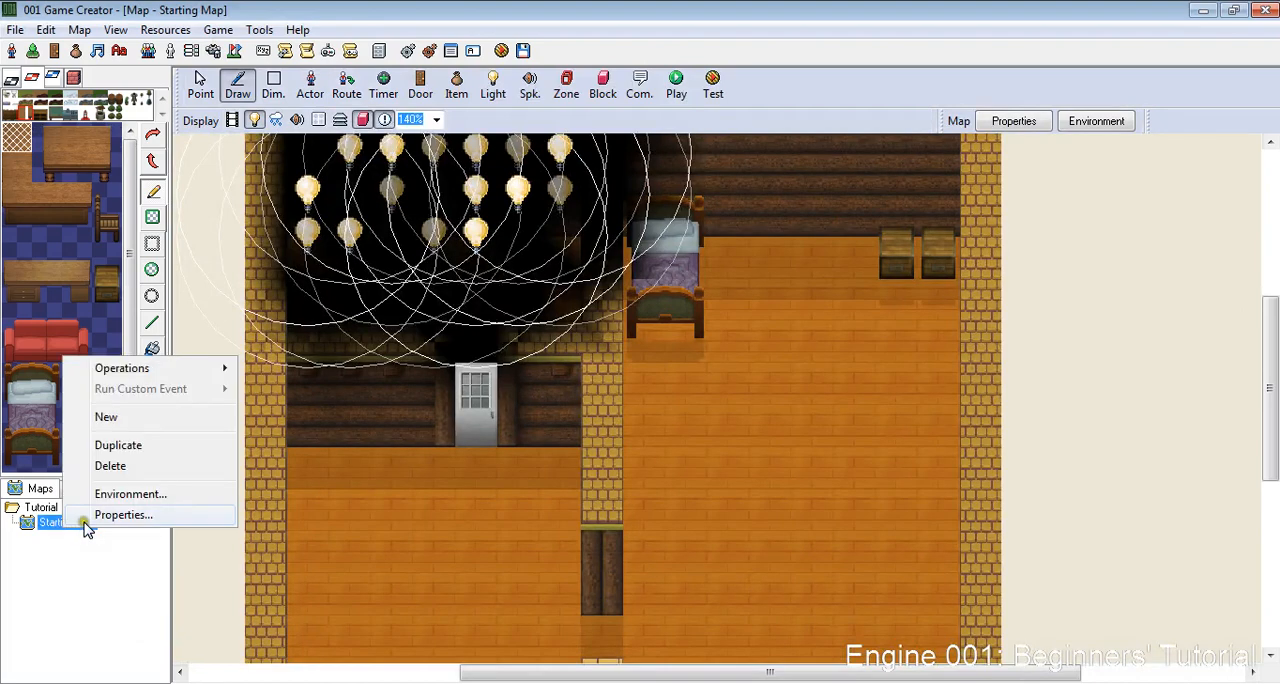
{"action": "right_click", "coordinate": [36, 526]}
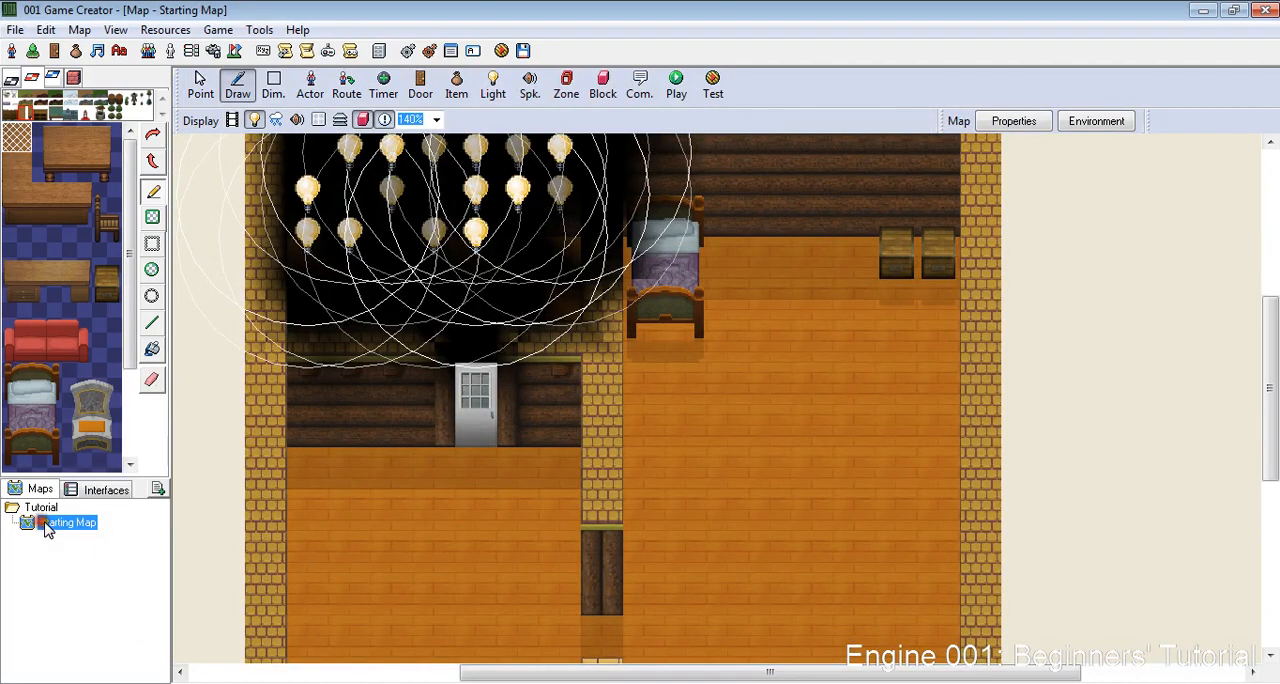
{"action": "left_click", "coordinate": [105, 514]}
{"action": "left_click", "coordinate": [748, 292]}
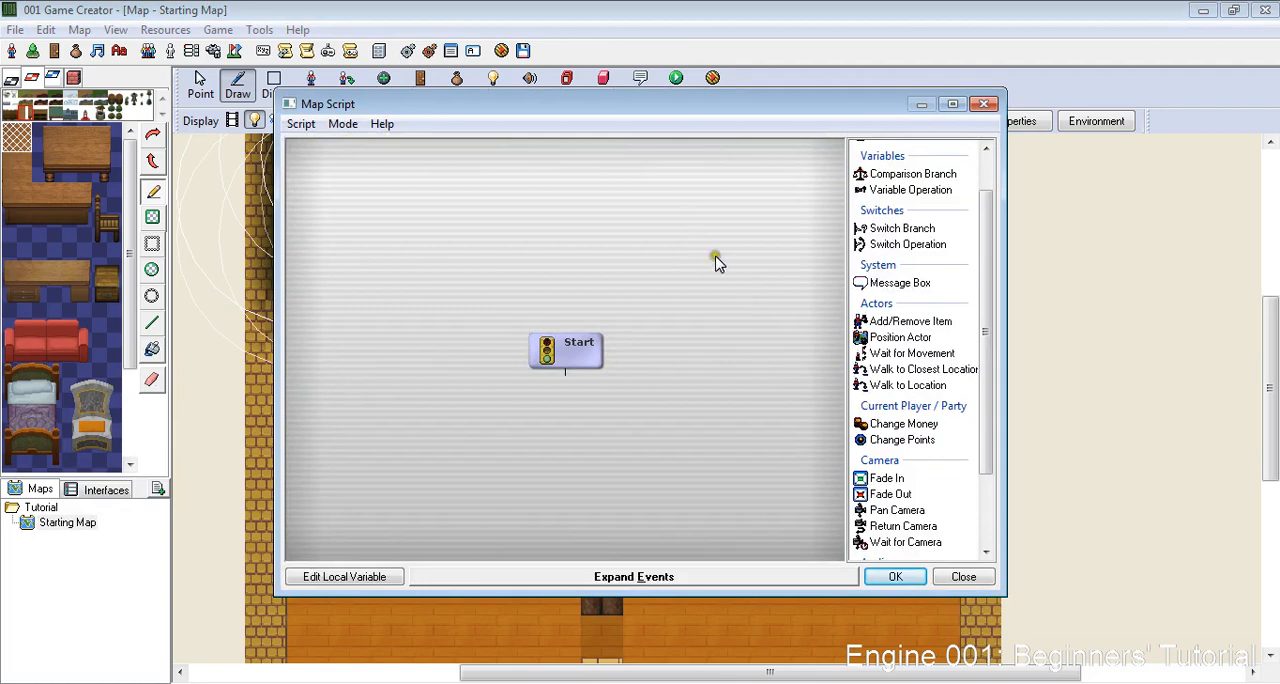
{"action": "left_click_drag", "start_coordinate": [985, 318], "coordinate": [980, 400]}
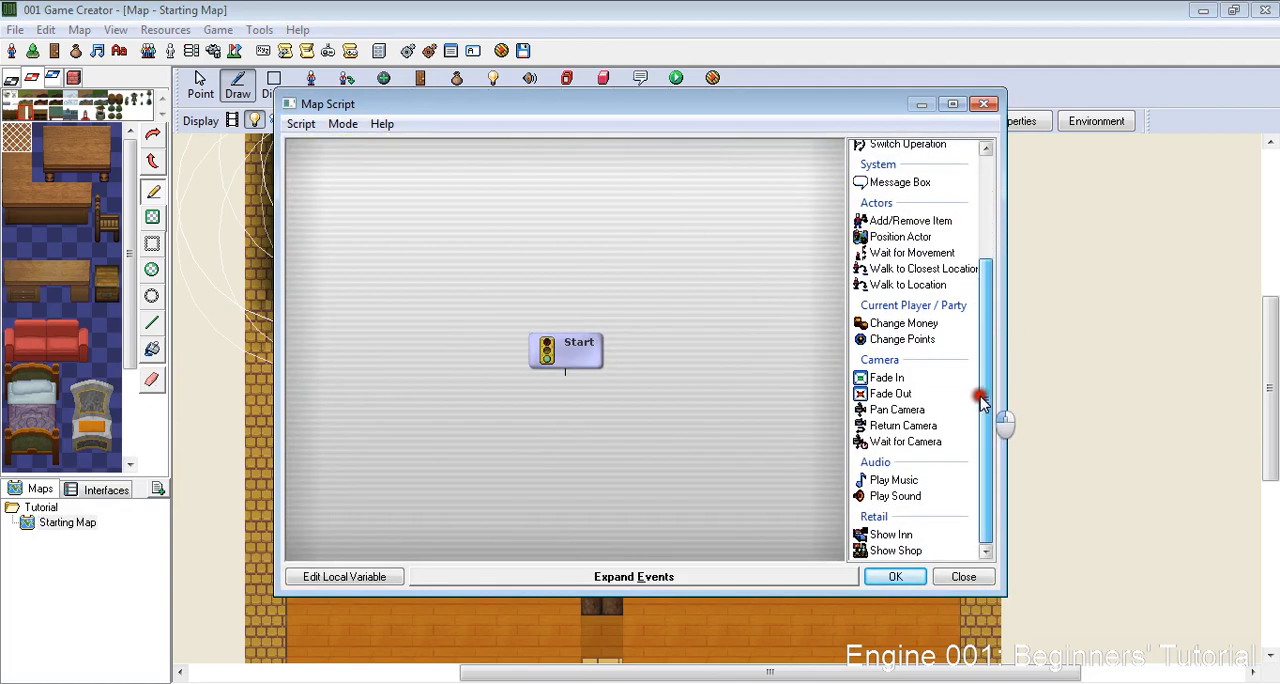
{"action": "double_click", "coordinate": [891, 393]}
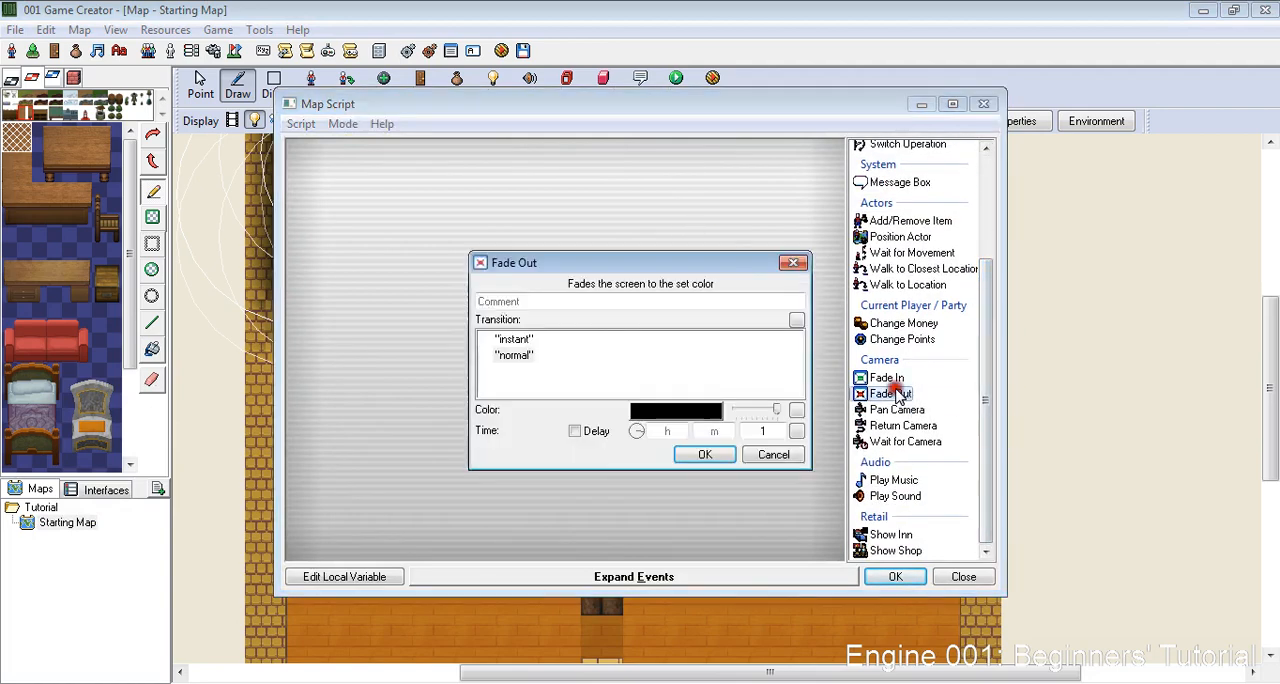
{"action": "left_click", "coordinate": [700, 455]}
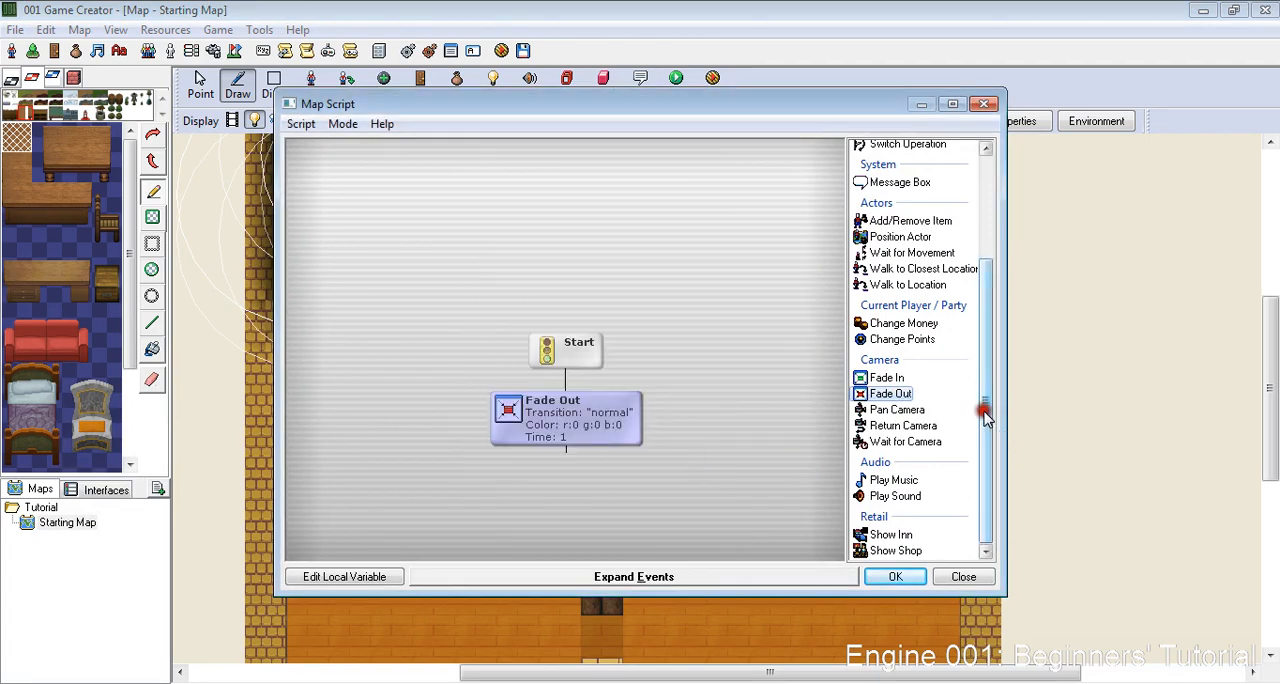
- Add a Play Music event after Fade Out with the song Sleep 2, keeping the default fade-in, volume and pitch
{"action": "double_click", "coordinate": [890, 481]}
{"action": "left_click", "coordinate": [724, 310]}
{"action": "scroll", "coordinate": [700, 320], "scroll_direction": "down", "scroll_amount": 6}
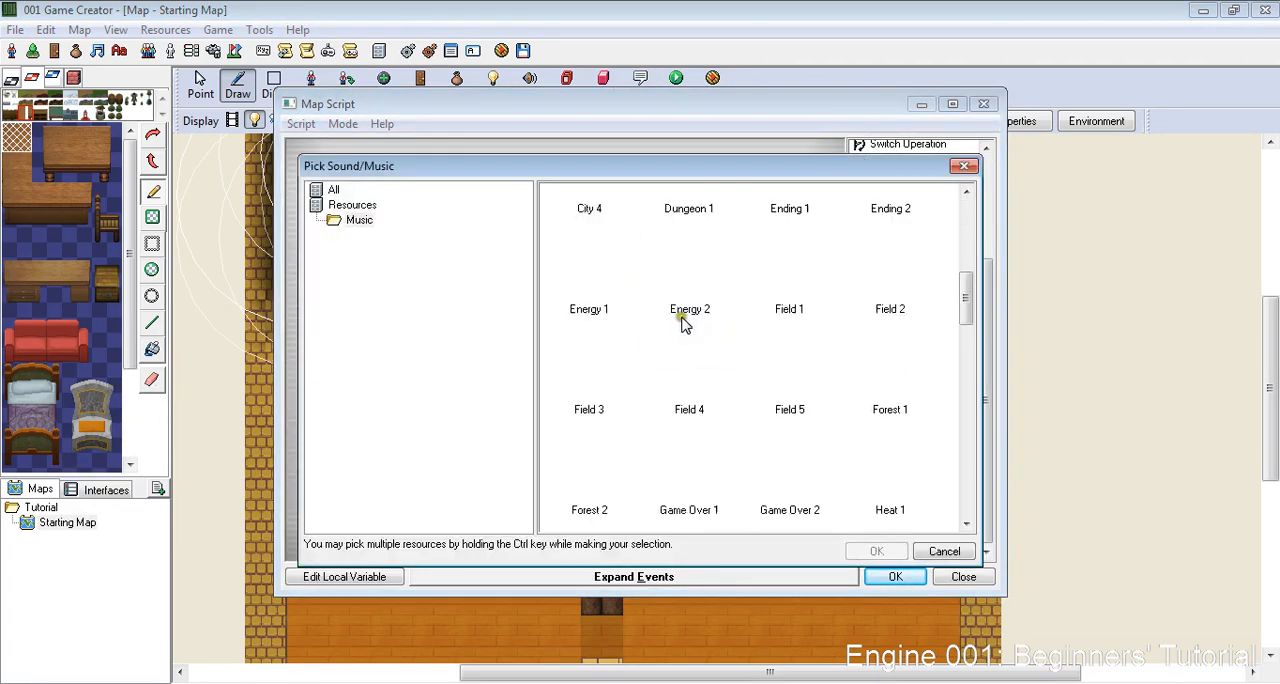
{"action": "scroll", "coordinate": [706, 351], "scroll_direction": "up", "scroll_amount": 3}
{"action": "scroll", "coordinate": [706, 351], "scroll_direction": "up", "scroll_amount": 3}
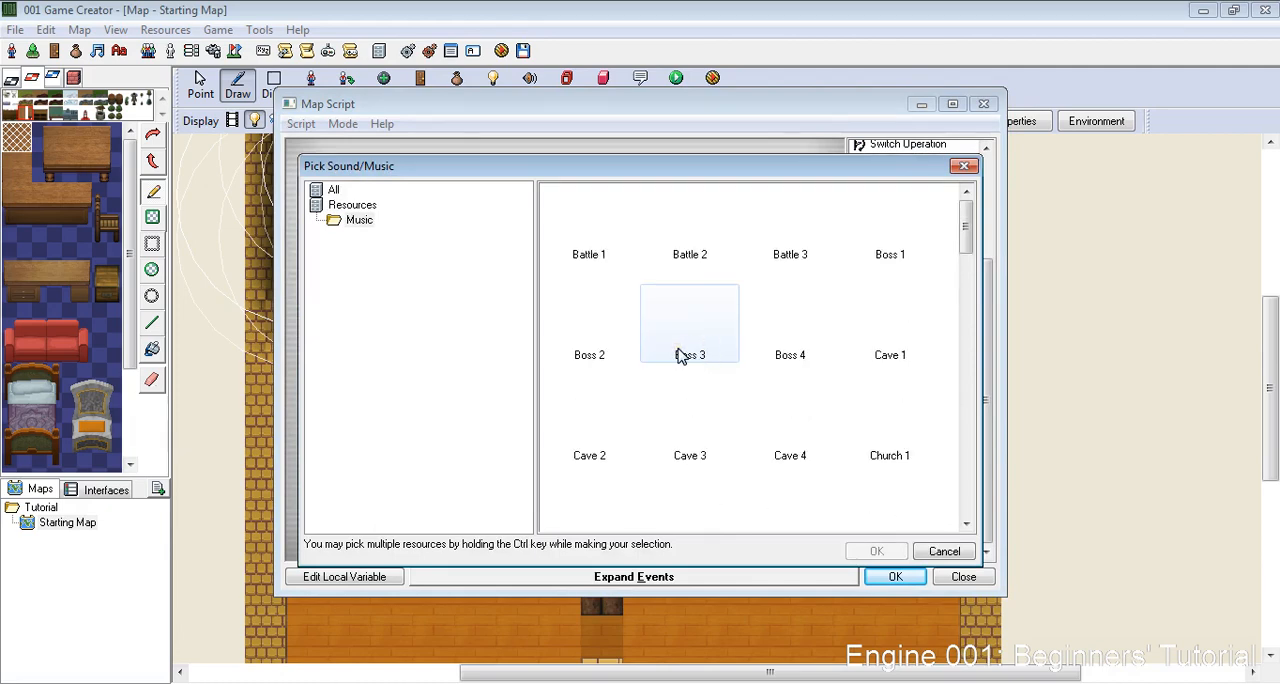
{"action": "scroll", "coordinate": [680, 357], "scroll_direction": "down", "scroll_amount": 3}
{"action": "scroll", "coordinate": [678, 356], "scroll_direction": "up", "scroll_amount": 2}
{"action": "scroll", "coordinate": [680, 355], "scroll_direction": "down", "scroll_amount": 8}
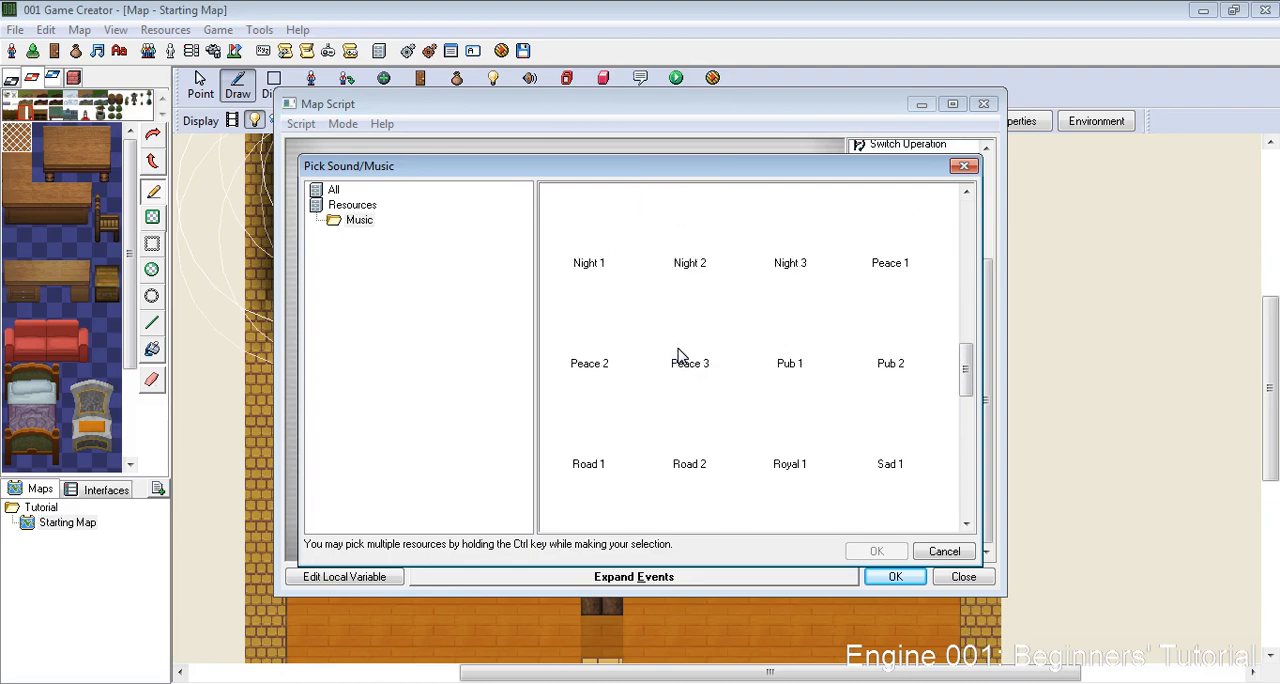
{"action": "scroll", "coordinate": [680, 357], "scroll_direction": "up", "scroll_amount": 9}
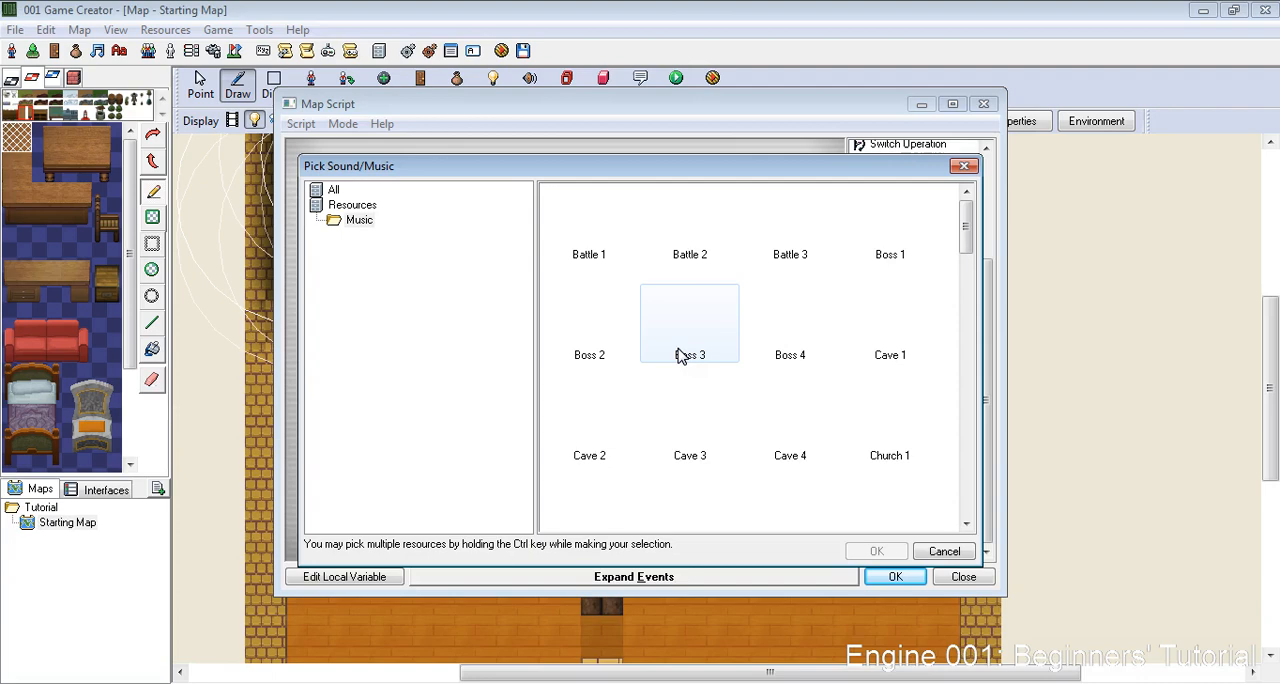
{"action": "scroll", "coordinate": [690, 350], "scroll_direction": "down", "scroll_amount": 15}
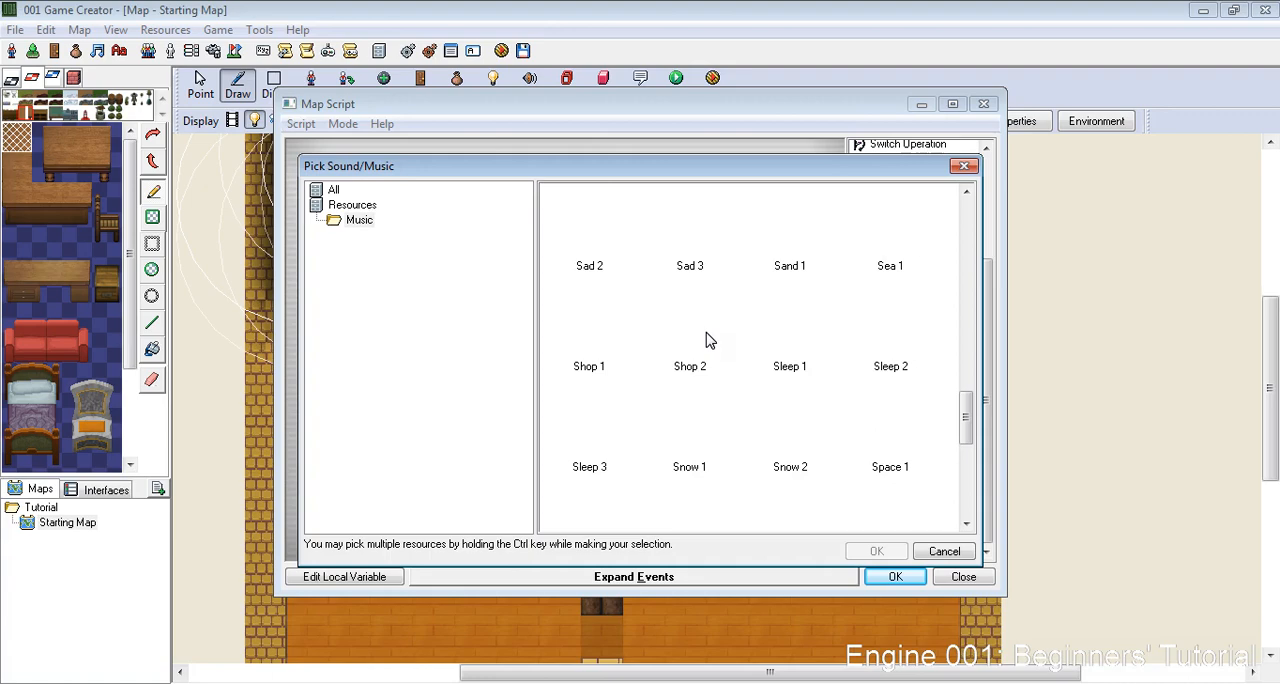
{"action": "scroll", "coordinate": [707, 340], "scroll_direction": "down", "scroll_amount": 5}
{"action": "scroll", "coordinate": [826, 331], "scroll_direction": "up", "scroll_amount": 5}
{"action": "double_click", "coordinate": [884, 328]}
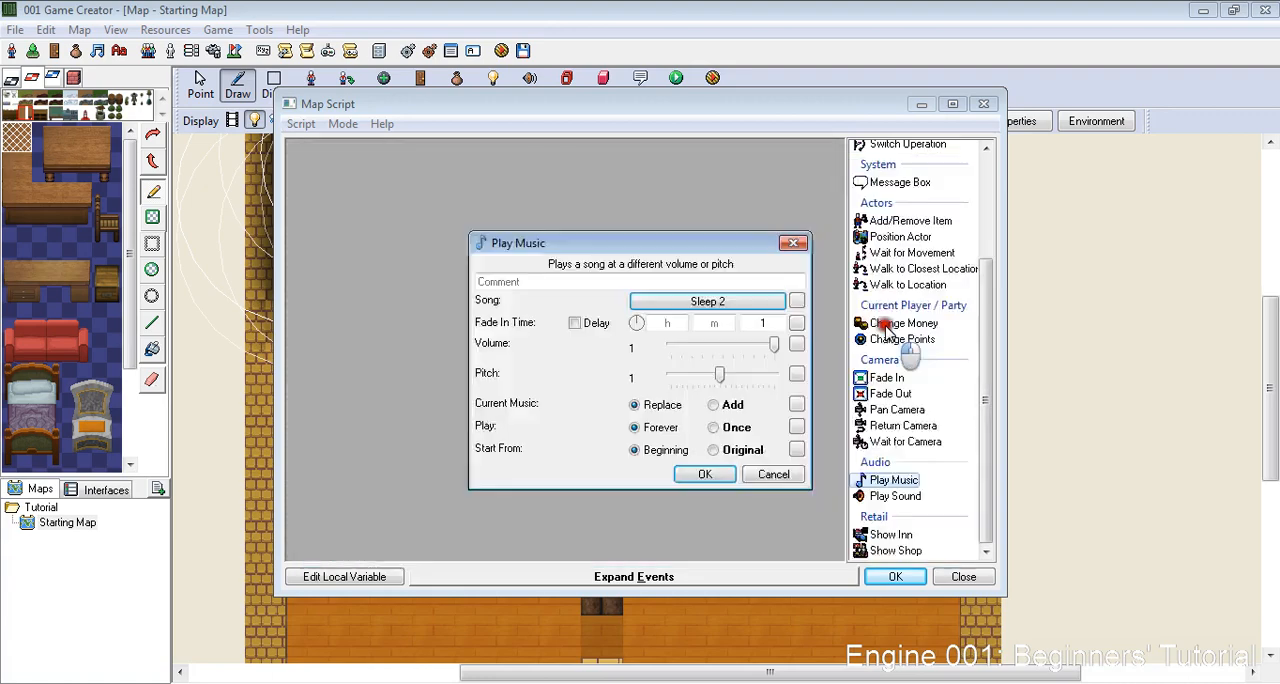
{"action": "left_click", "coordinate": [705, 475]}
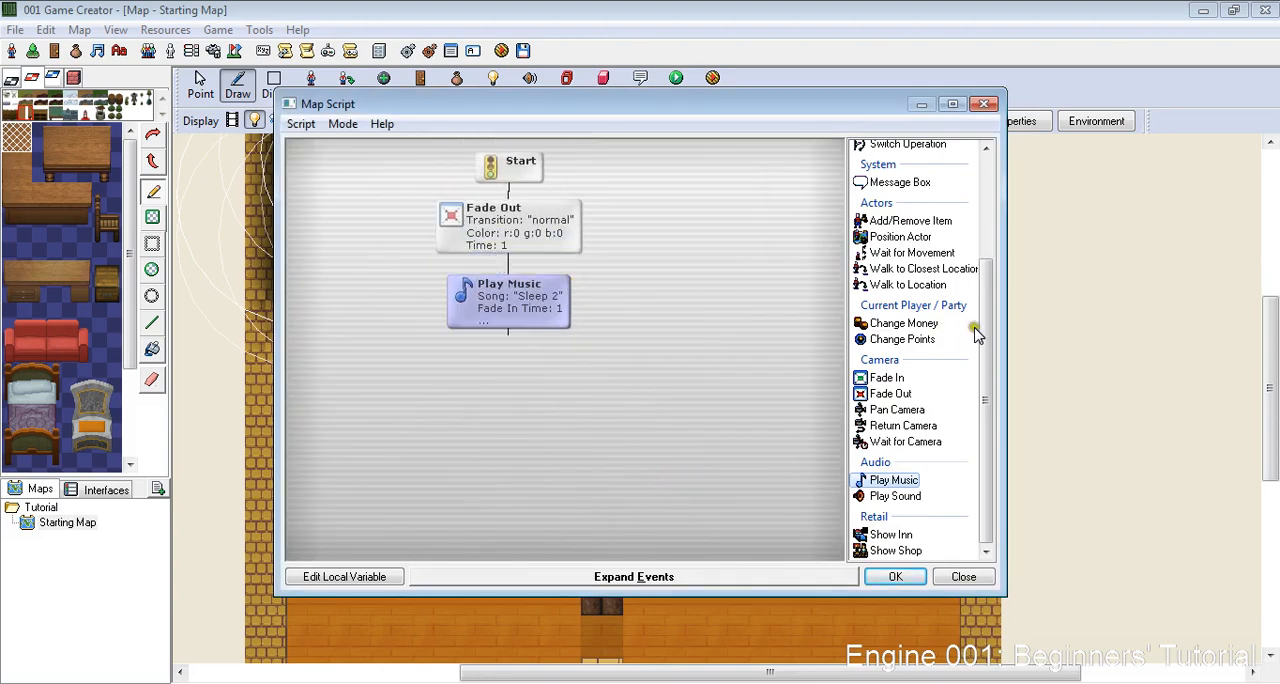
- Add a Delay with time 1.5 after Play Music, followed by a Message Box reading "I should get my sword, it looks like a dangerous day!"
{"action": "scroll", "coordinate": [982, 300], "scroll_direction": "up", "scroll_amount": 3}
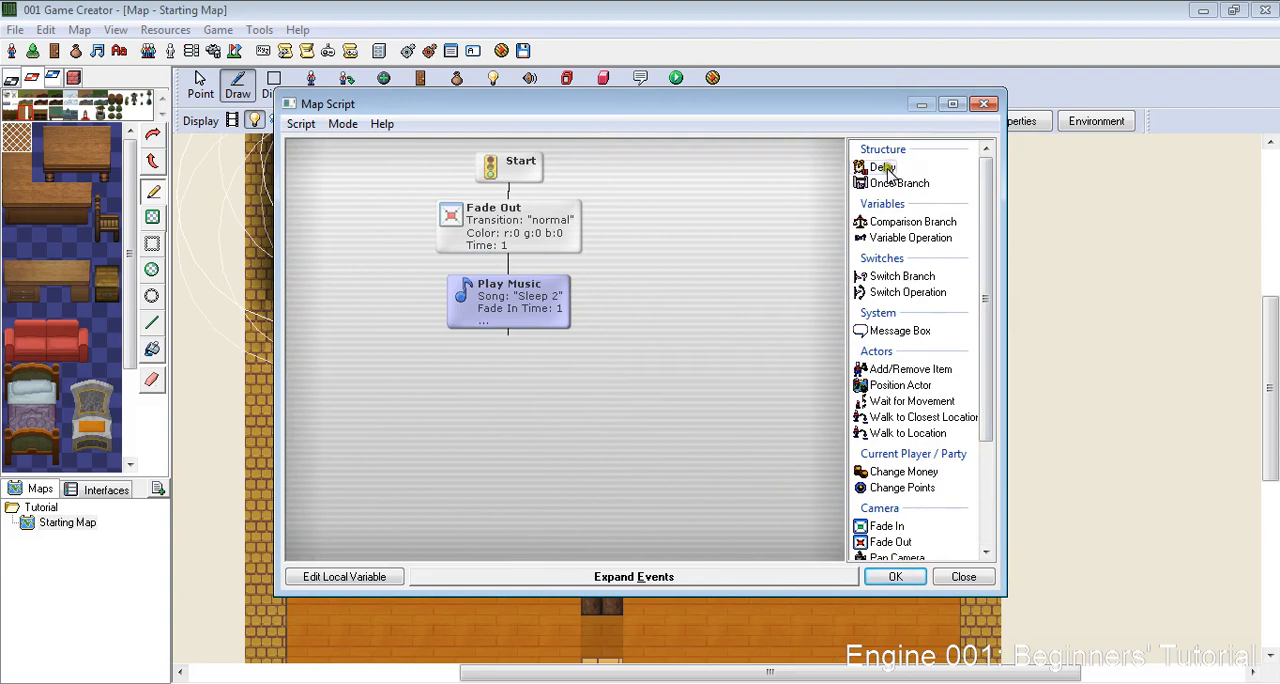
{"action": "double_click", "coordinate": [883, 168]}
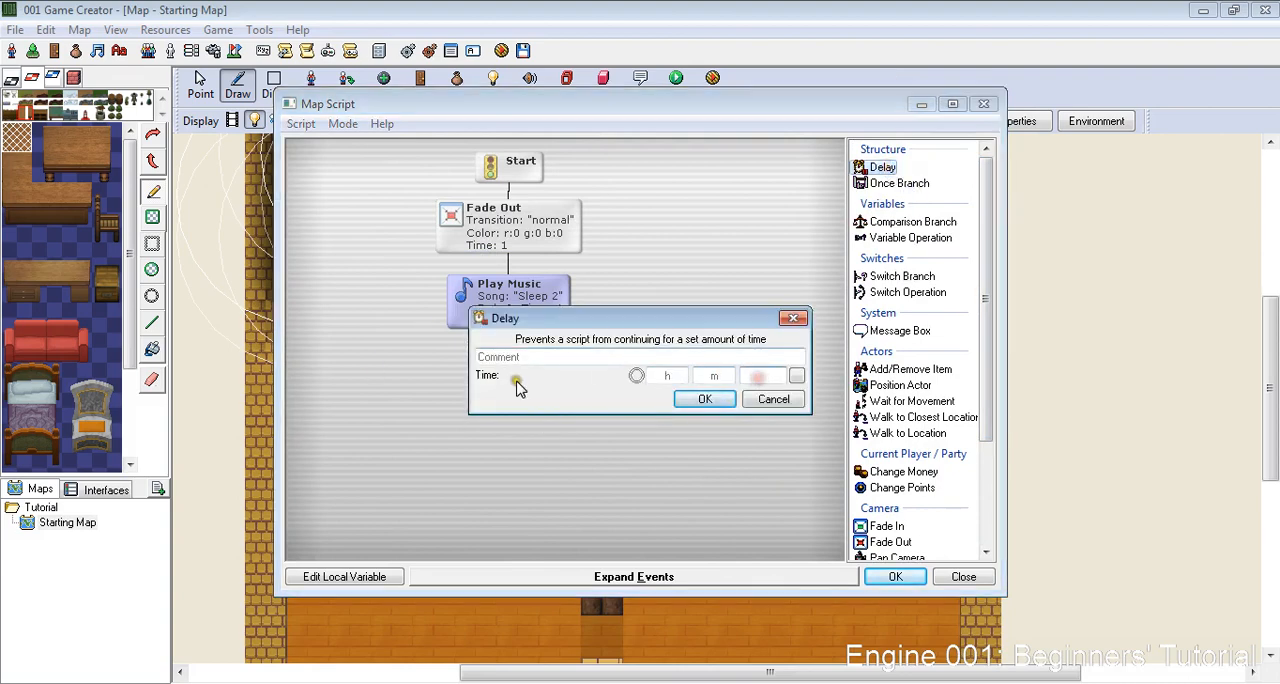
{"action": "type", "text": ".5"}
{"action": "key", "text": "Return"}
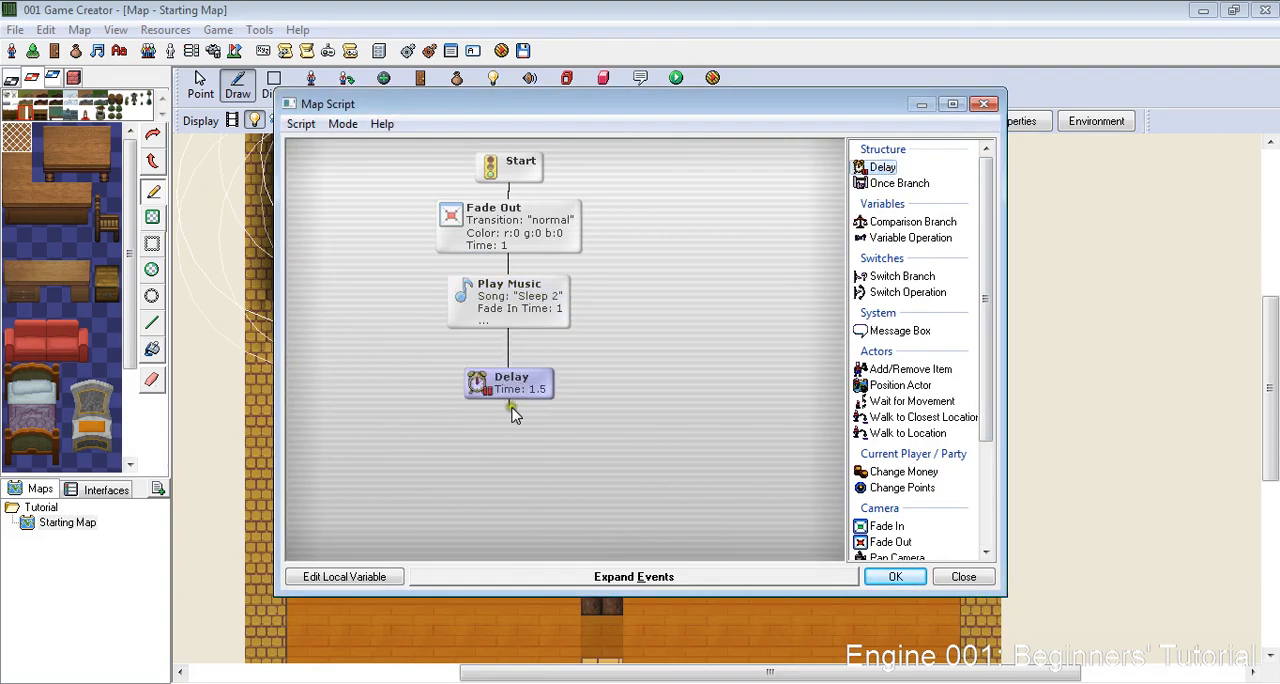
{"action": "double_click", "coordinate": [897, 334]}
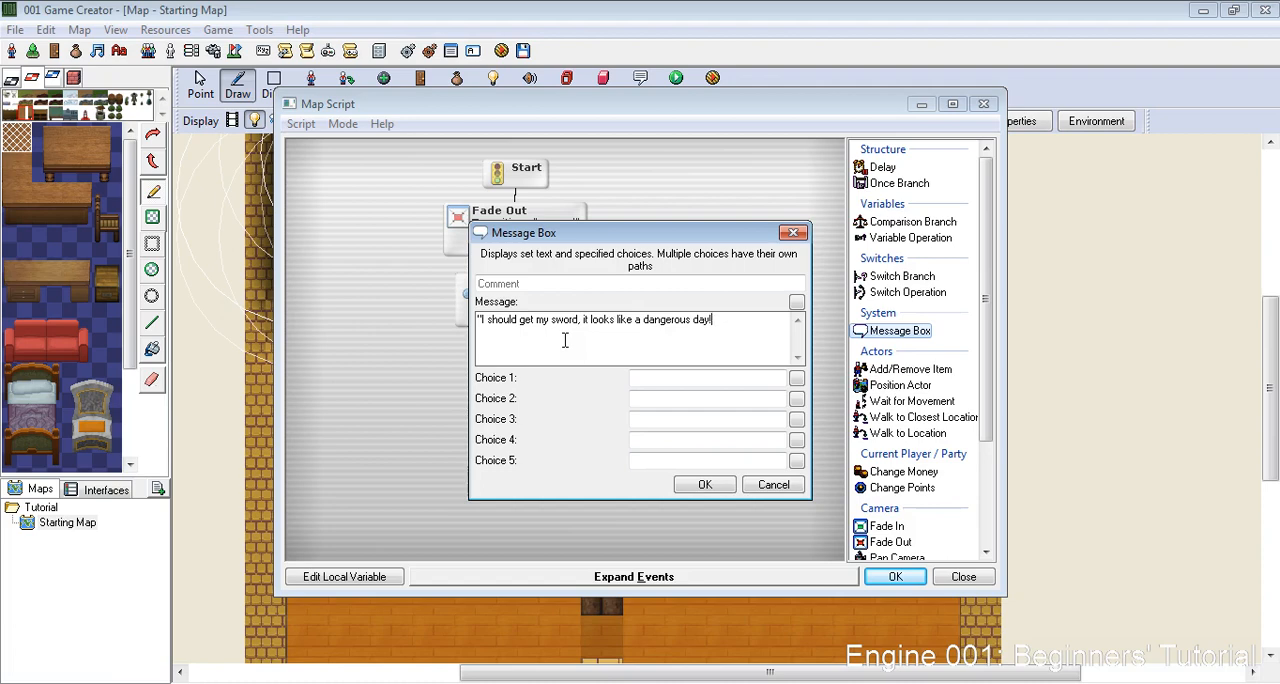
{"action": "left_click", "coordinate": [709, 485]}
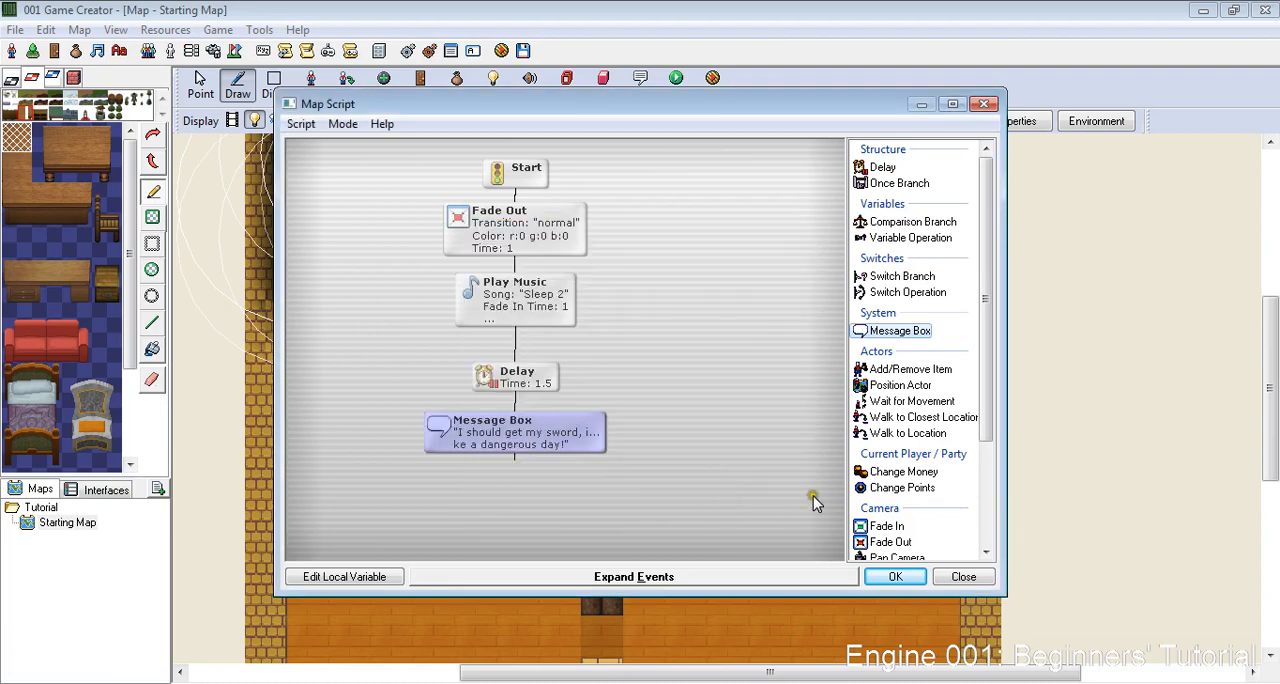
- Add a Fade In event with the normal transition and time 1 after the Message Box, and apply the map script
{"action": "left_click_drag", "start_coordinate": [991, 349], "coordinate": [991, 374]}
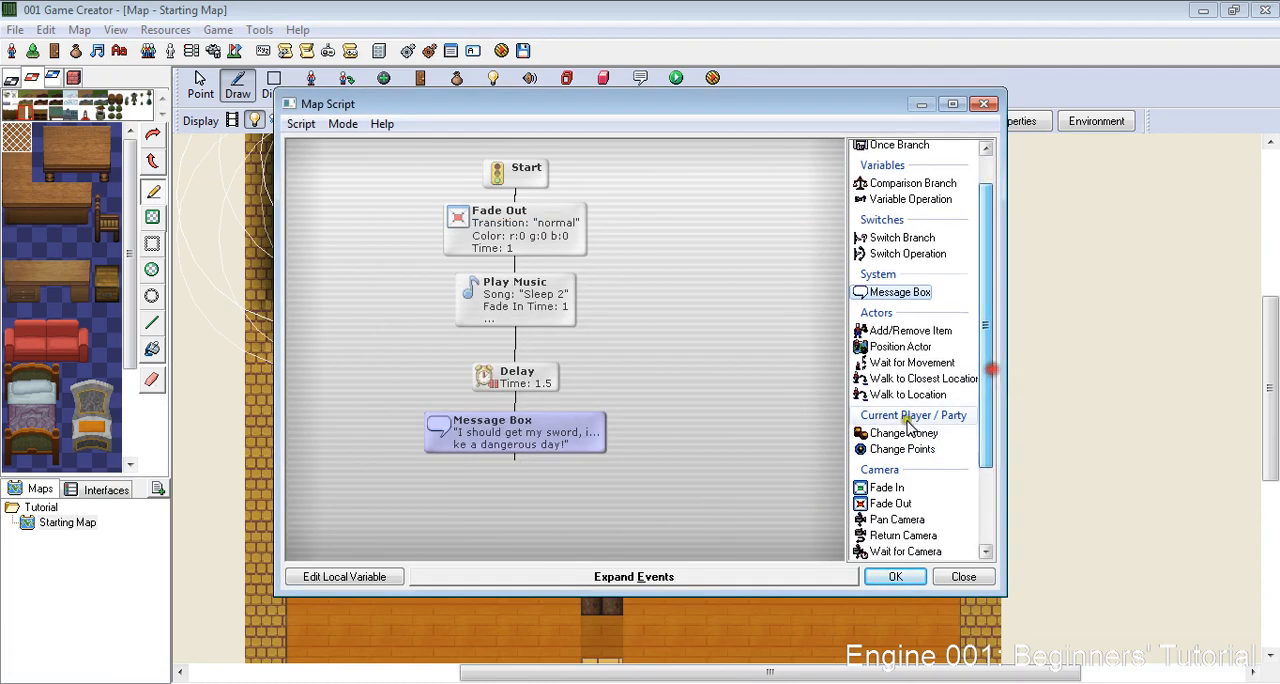
{"action": "double_click", "coordinate": [887, 487]}
{"action": "left_click", "coordinate": [705, 440]}
{"action": "left_click", "coordinate": [905, 584]}
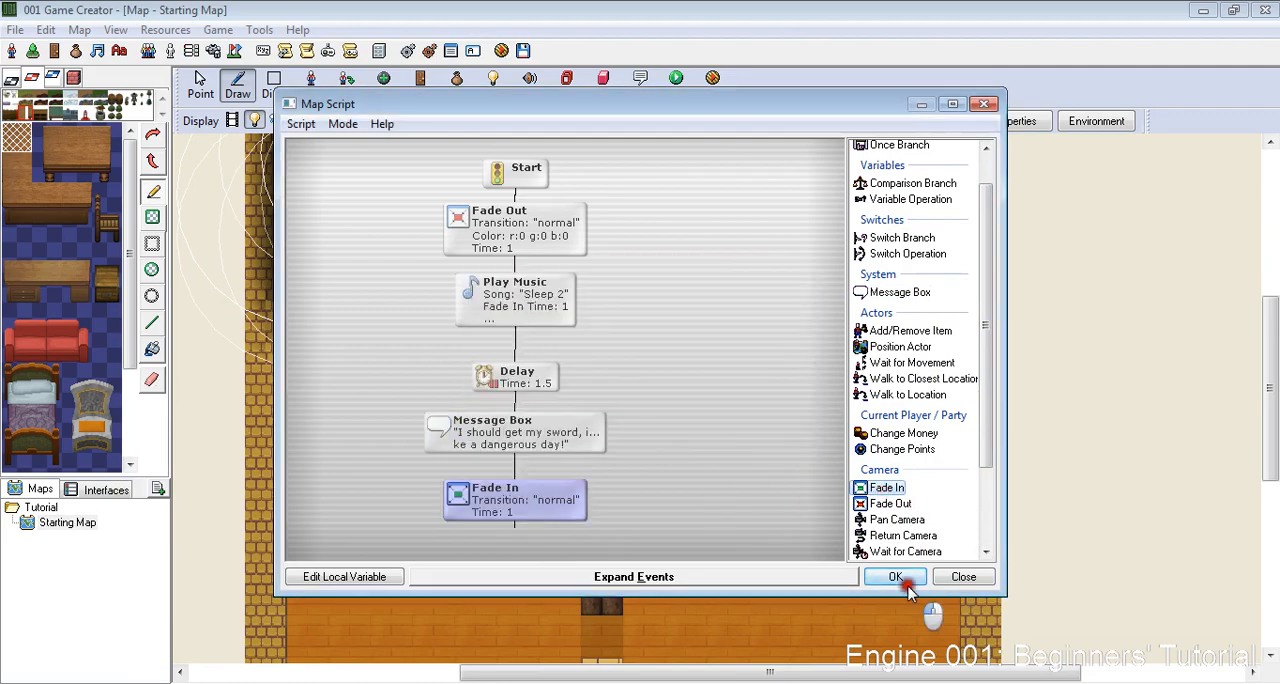
{"action": "left_click", "coordinate": [775, 460]}
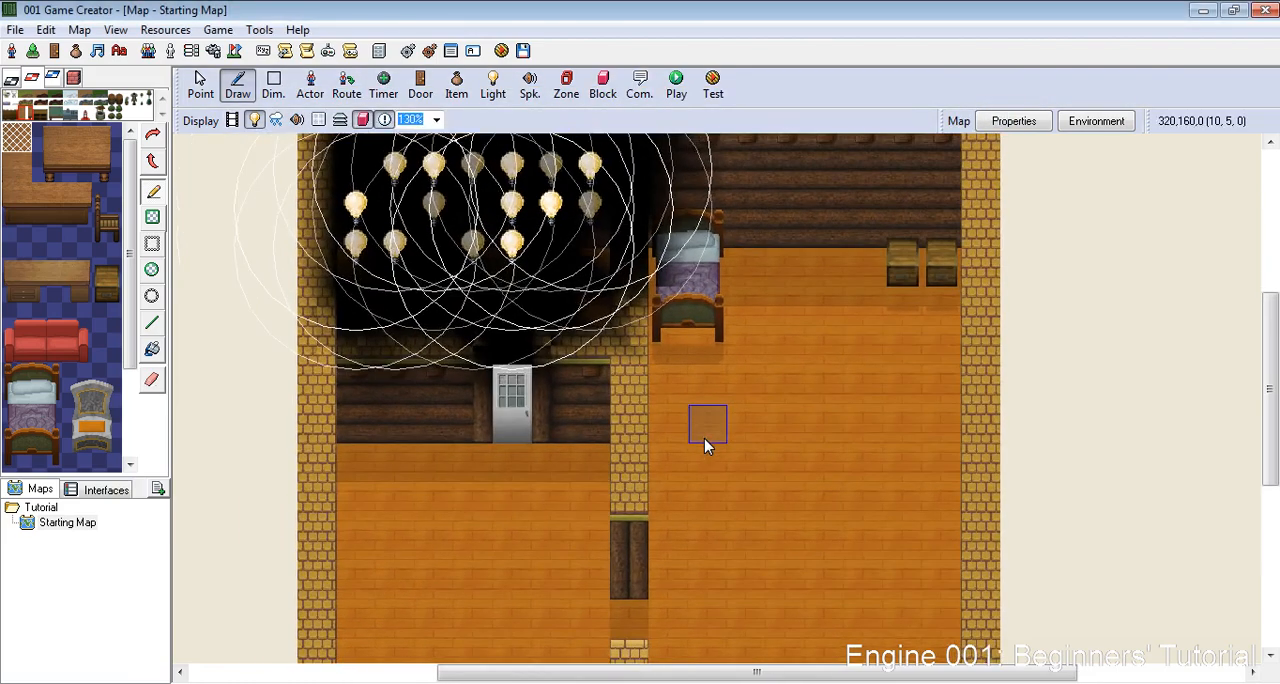
{"action": "scroll", "coordinate": [704, 438], "scroll_direction": "down", "scroll_amount": 3}
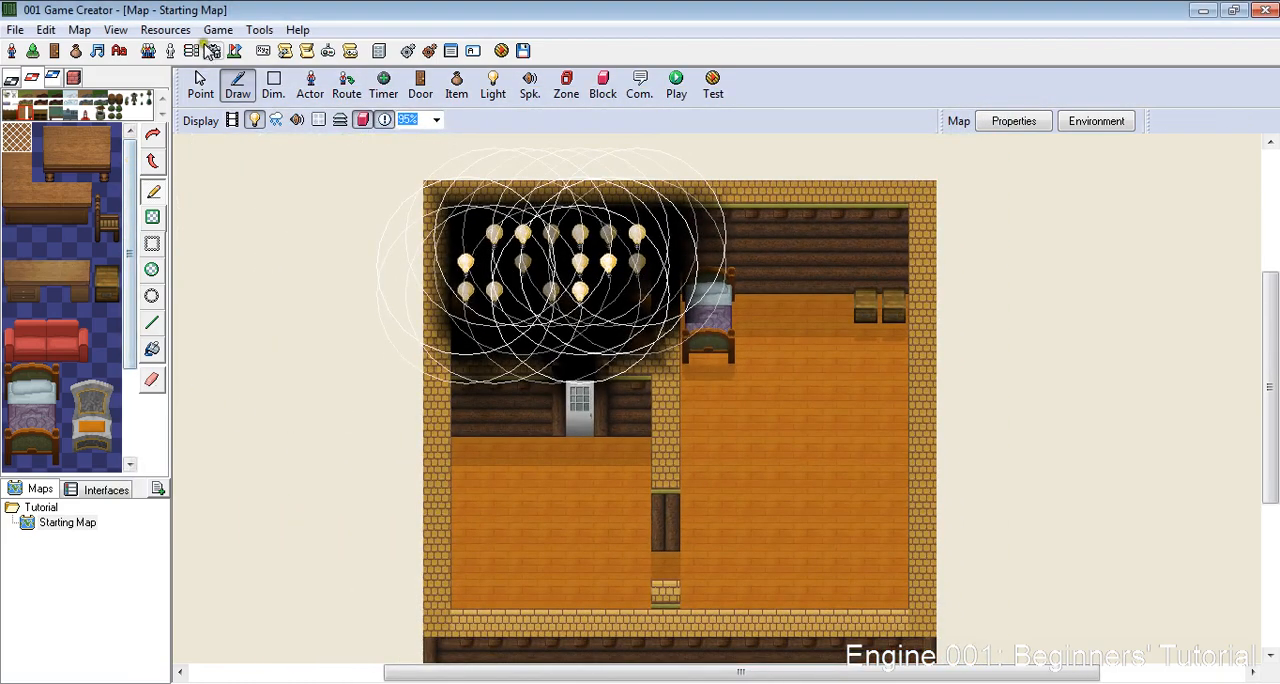
{"action": "left_click", "coordinate": [218, 29]}
{"action": "left_click", "coordinate": [228, 49]}
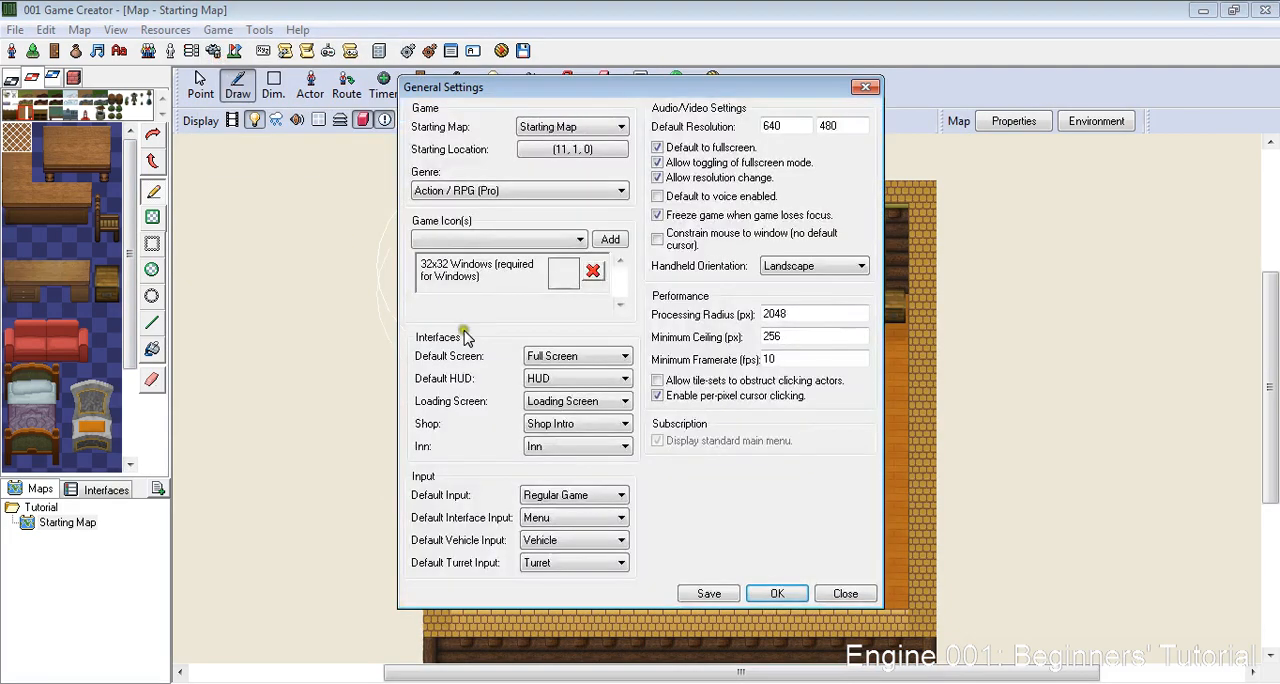
{"action": "left_click", "coordinate": [843, 594]}
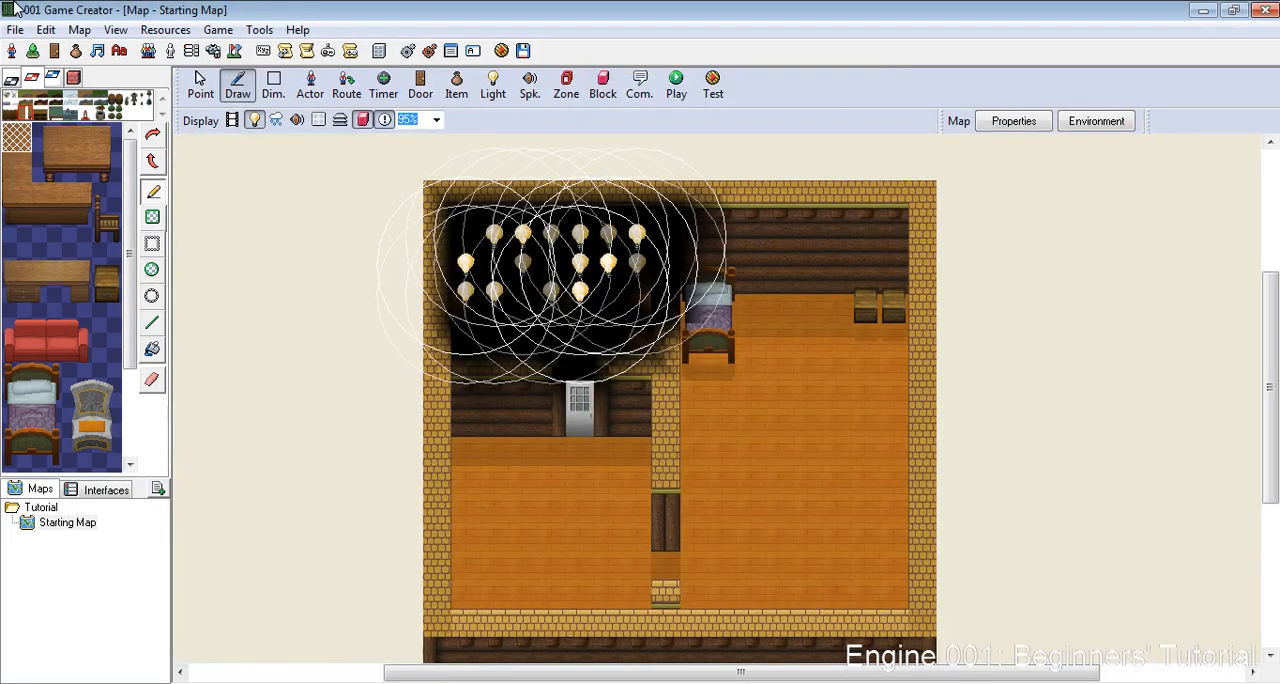
- Save the Starting Map and launch a test run of the game in a maximized window
{"action": "left_click", "coordinate": [218, 29]}
{"action": "left_click", "coordinate": [228, 139]}
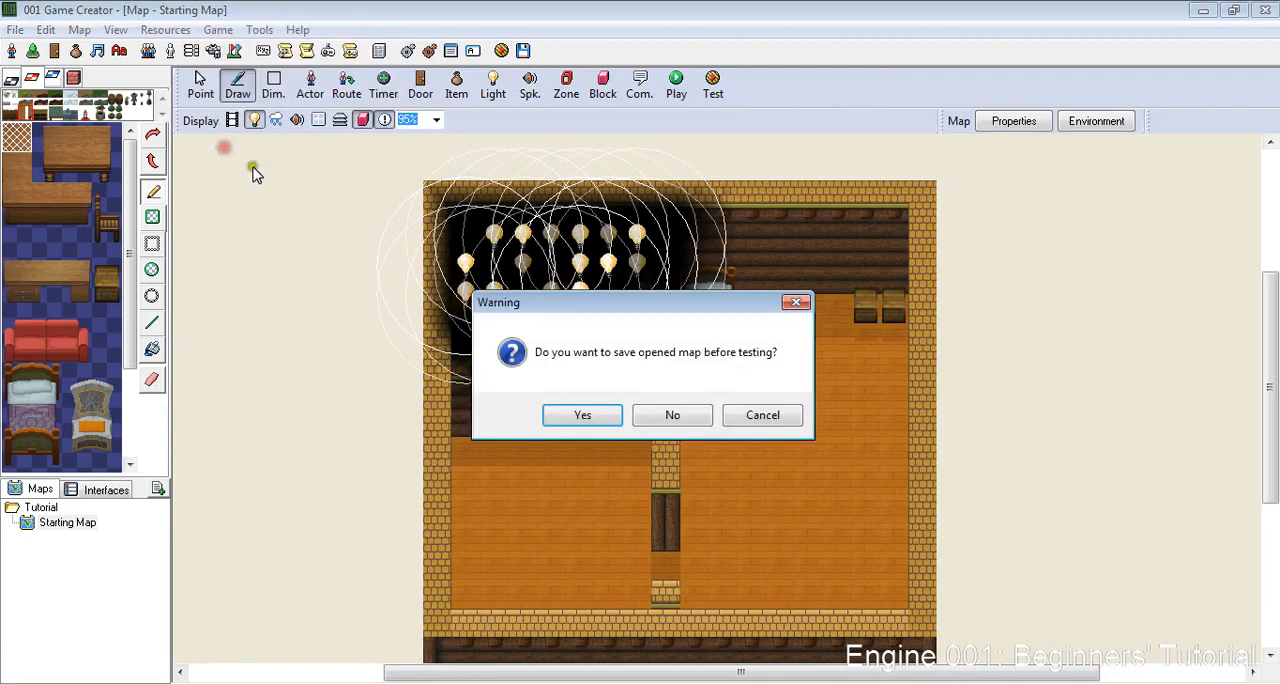
{"action": "left_click", "coordinate": [584, 411]}
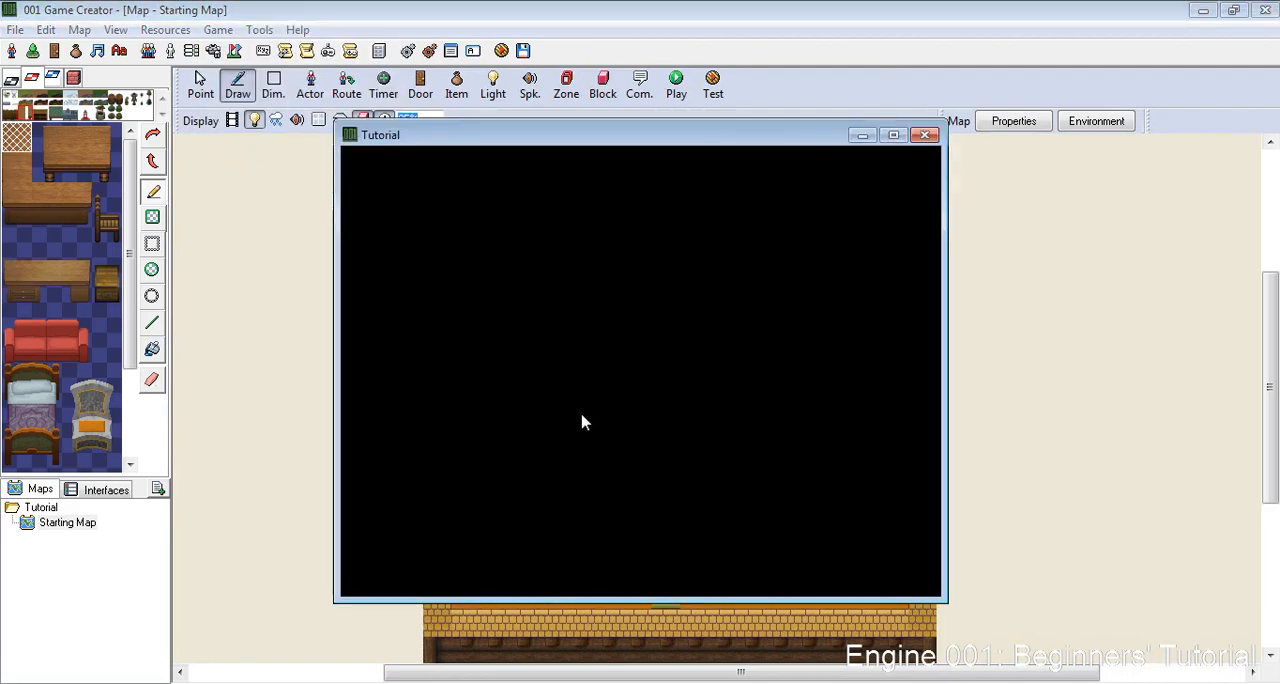
{"action": "left_click", "coordinate": [893, 135]}
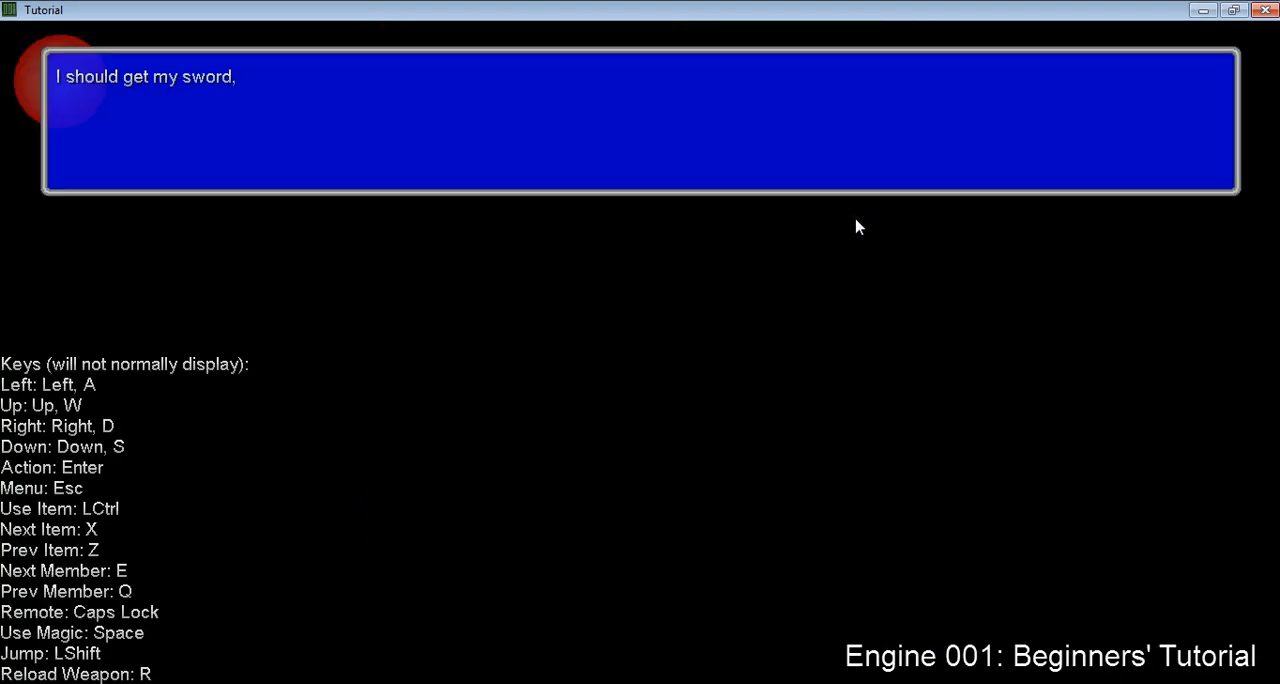
- Play-test the map's opening by dismissing the message and walking the character across the bedroom, and end the test
{"action": "key", "text": "Return"}
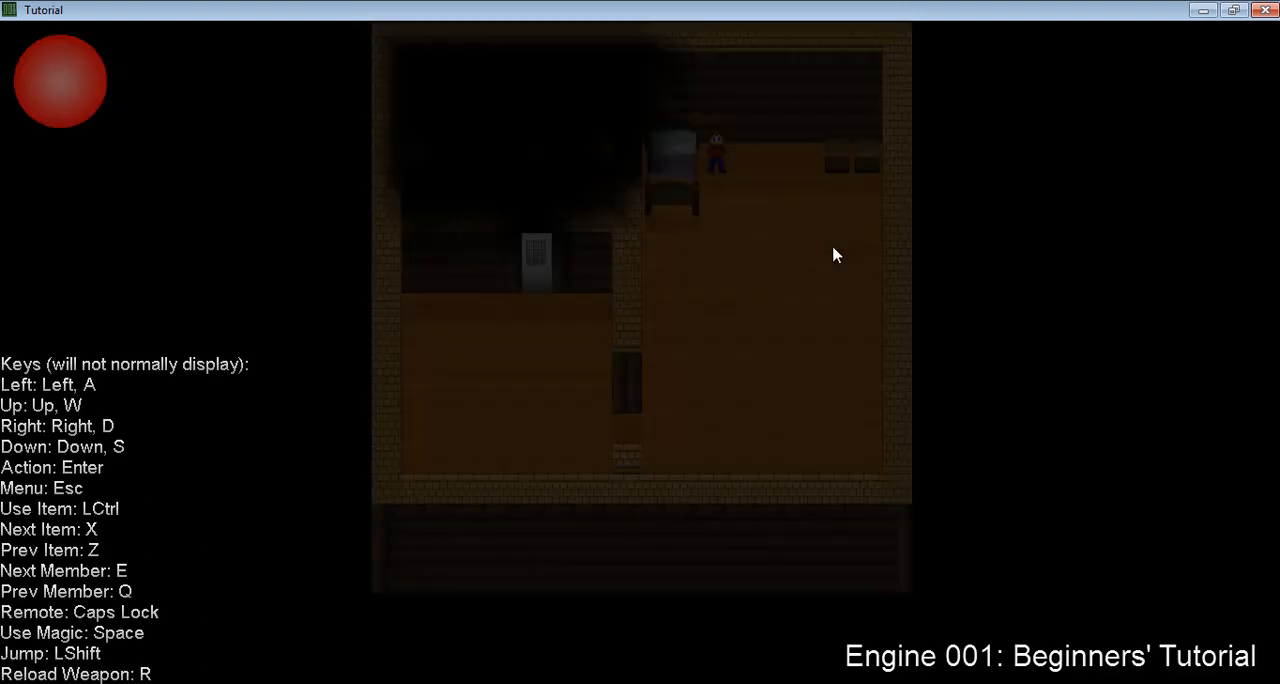
{"action": "key", "text": "Right"}
{"action": "key", "text": "Down"}
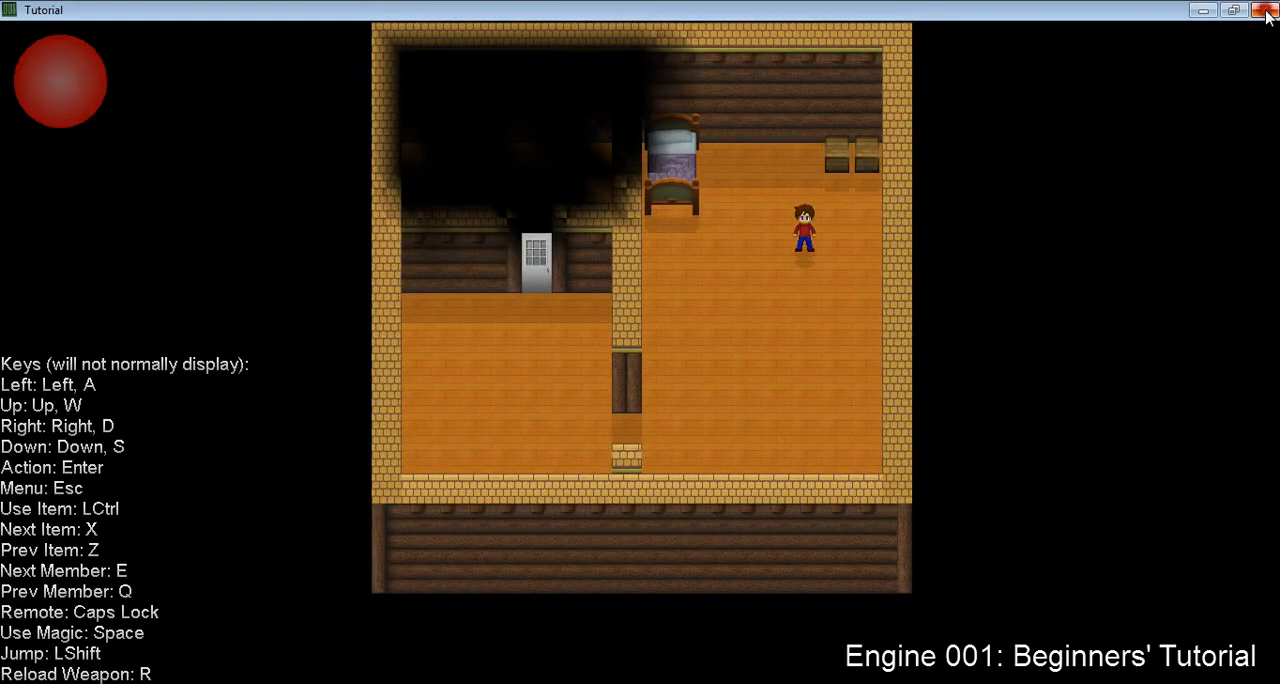
{"action": "left_click", "coordinate": [1265, 9]}
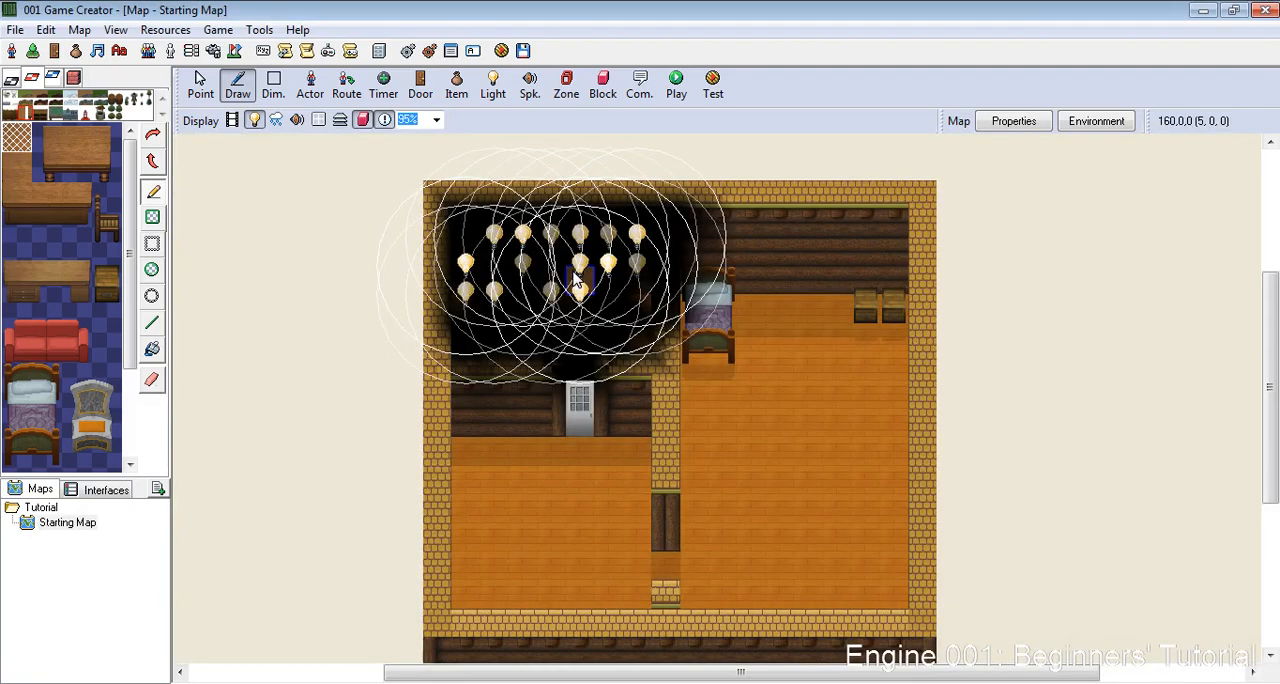
{"action": "scroll", "coordinate": [577, 281], "scroll_direction": "down", "scroll_amount": 7}
{"action": "scroll", "coordinate": [507, 378], "scroll_direction": "up", "scroll_amount": 5}
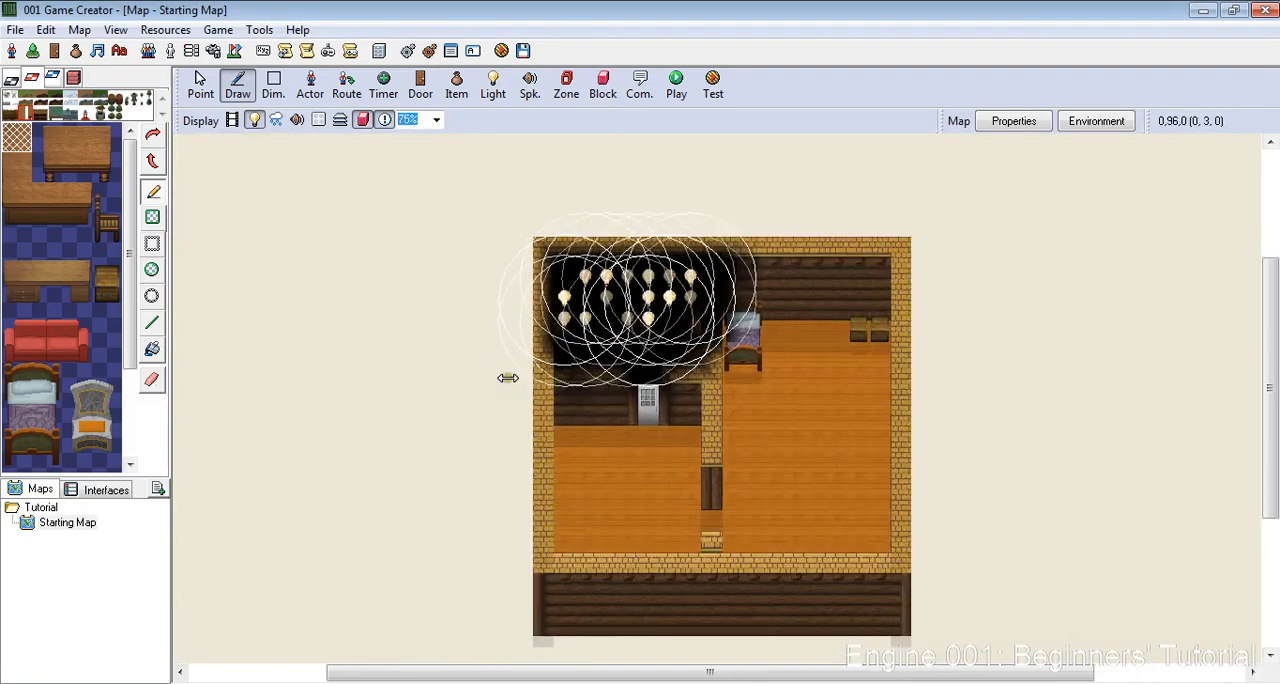
{"action": "scroll", "coordinate": [508, 378], "scroll_direction": "down", "scroll_amount": 4}
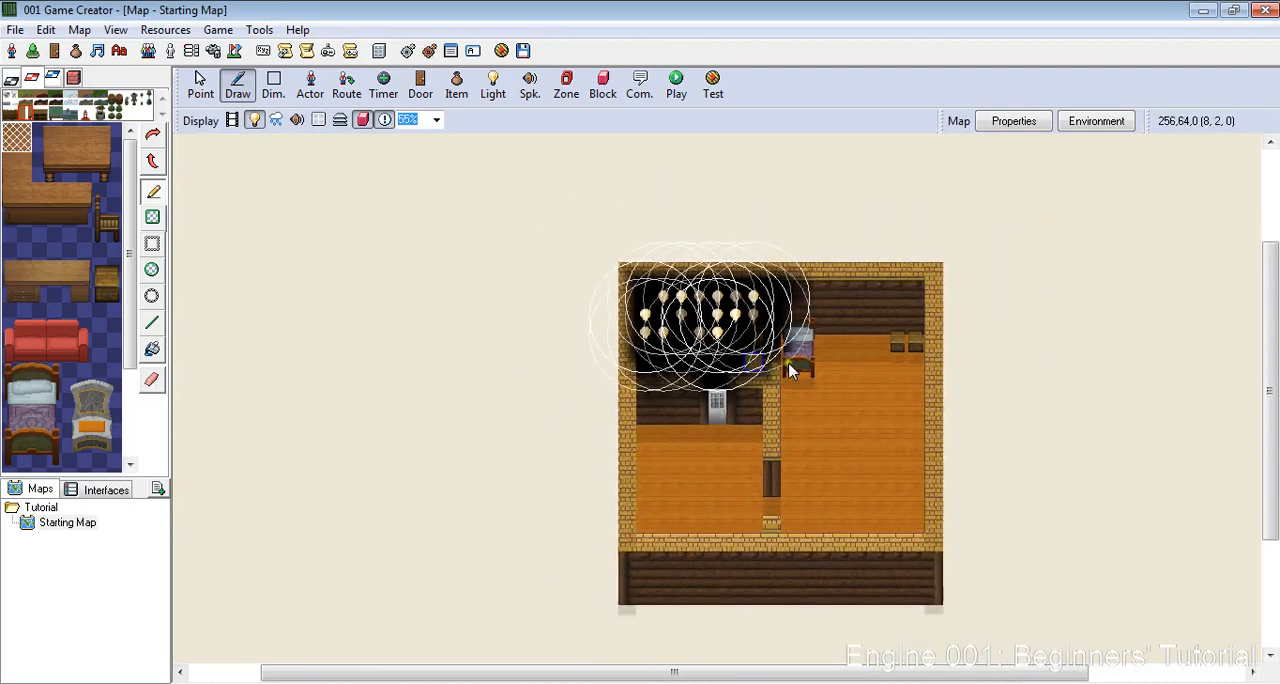
{"action": "scroll", "coordinate": [873, 407], "scroll_direction": "up", "scroll_amount": 3}
{"action": "scroll", "coordinate": [791, 449], "scroll_direction": "down", "scroll_amount": 2}
{"action": "scroll", "coordinate": [792, 447], "scroll_direction": "down", "scroll_amount": 3}
{"action": "scroll", "coordinate": [792, 447], "scroll_direction": "up", "scroll_amount": 6}
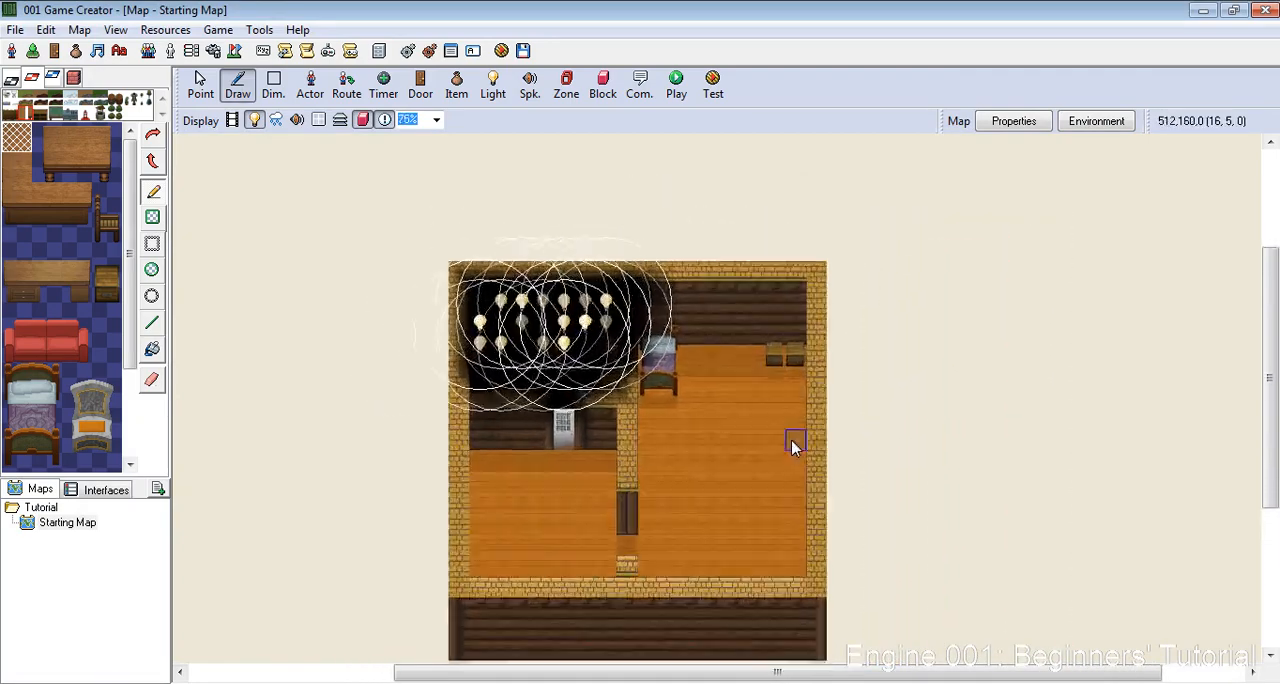
{"action": "scroll", "coordinate": [792, 447], "scroll_direction": "down", "scroll_amount": 6}
{"action": "scroll", "coordinate": [792, 447], "scroll_direction": "up", "scroll_amount": 5}
{"action": "scroll", "coordinate": [718, 412], "scroll_direction": "down", "scroll_amount": 3}
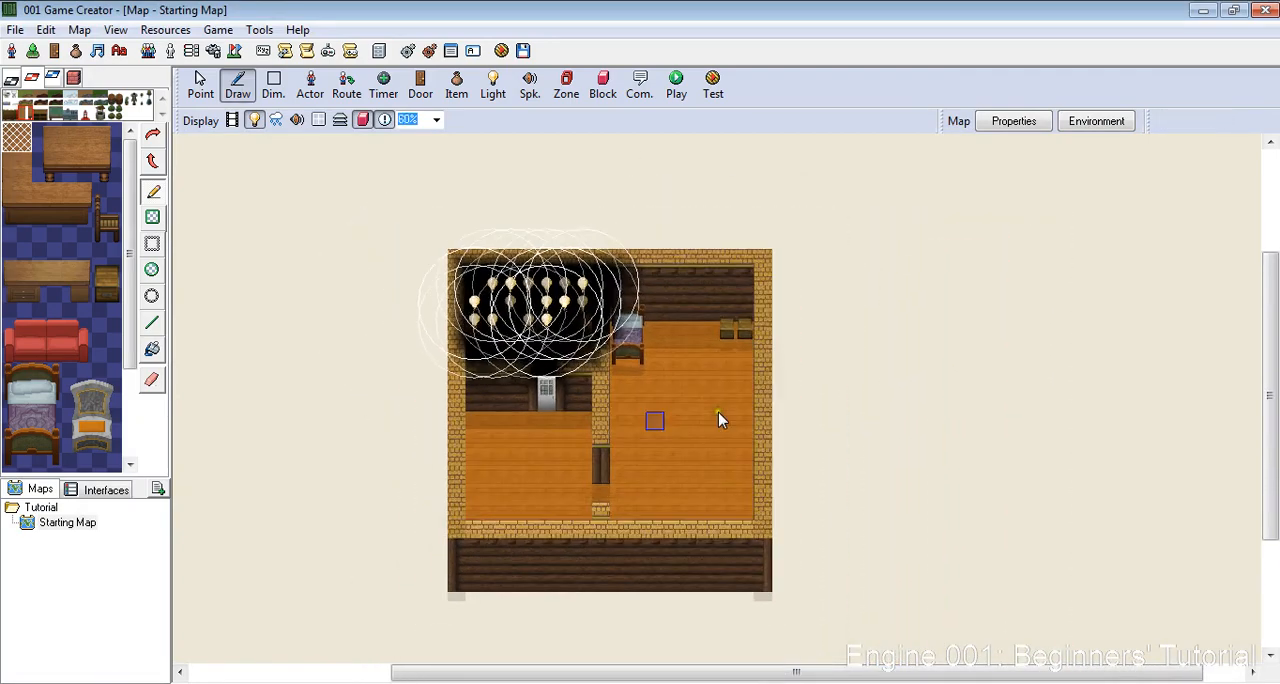
{"action": "scroll", "coordinate": [580, 509], "scroll_direction": "up", "scroll_amount": 4}
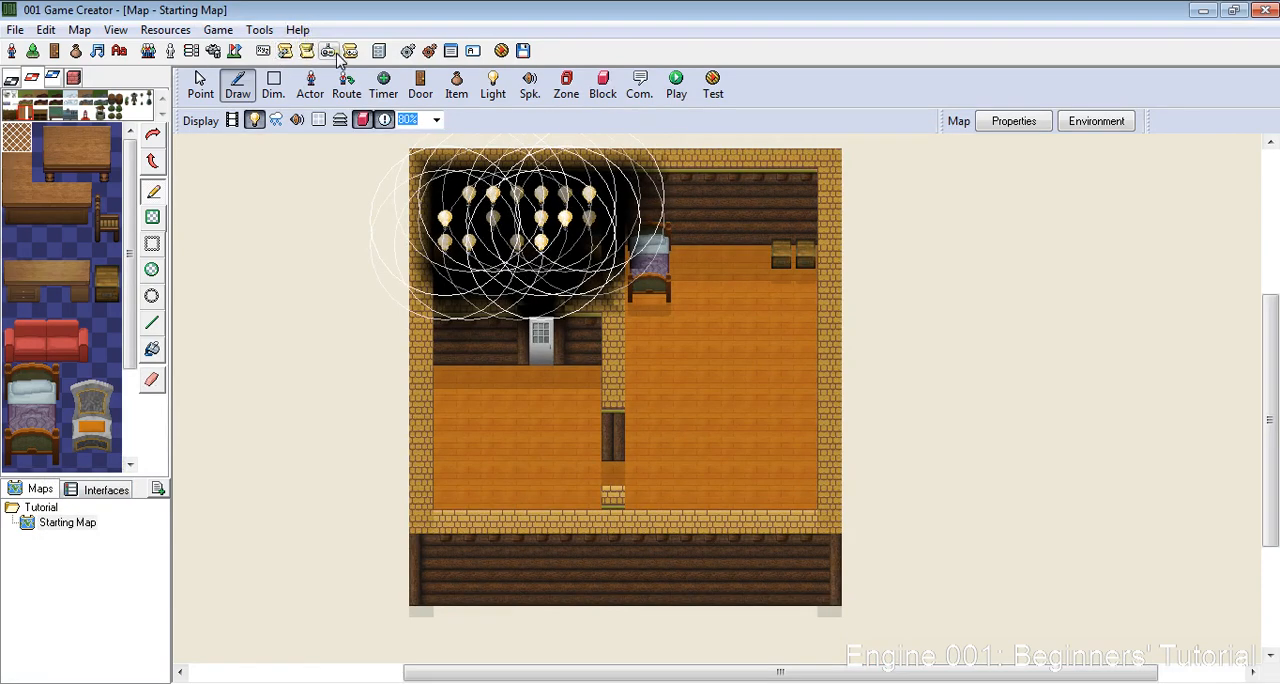
- Look through the game's Actor Templates, Statistics, System Triggers and Custom Events for where variables are defined
{"action": "left_click", "coordinate": [170, 51]}
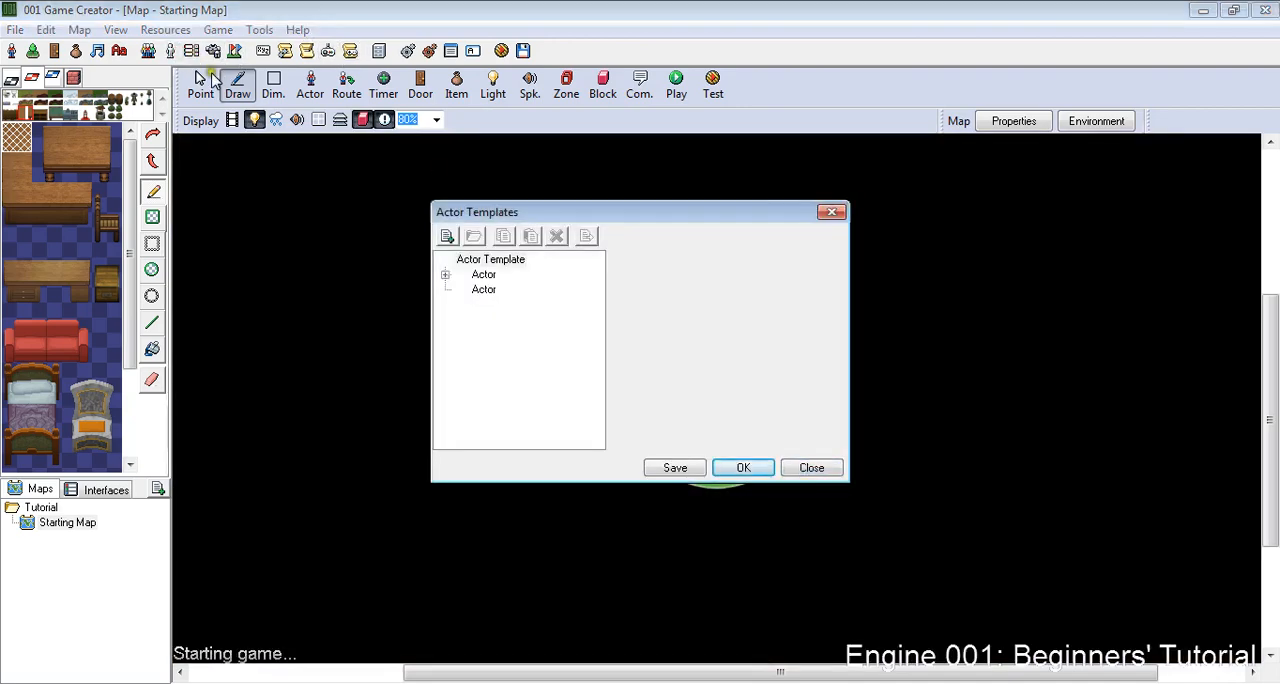
{"action": "left_click", "coordinate": [806, 466]}
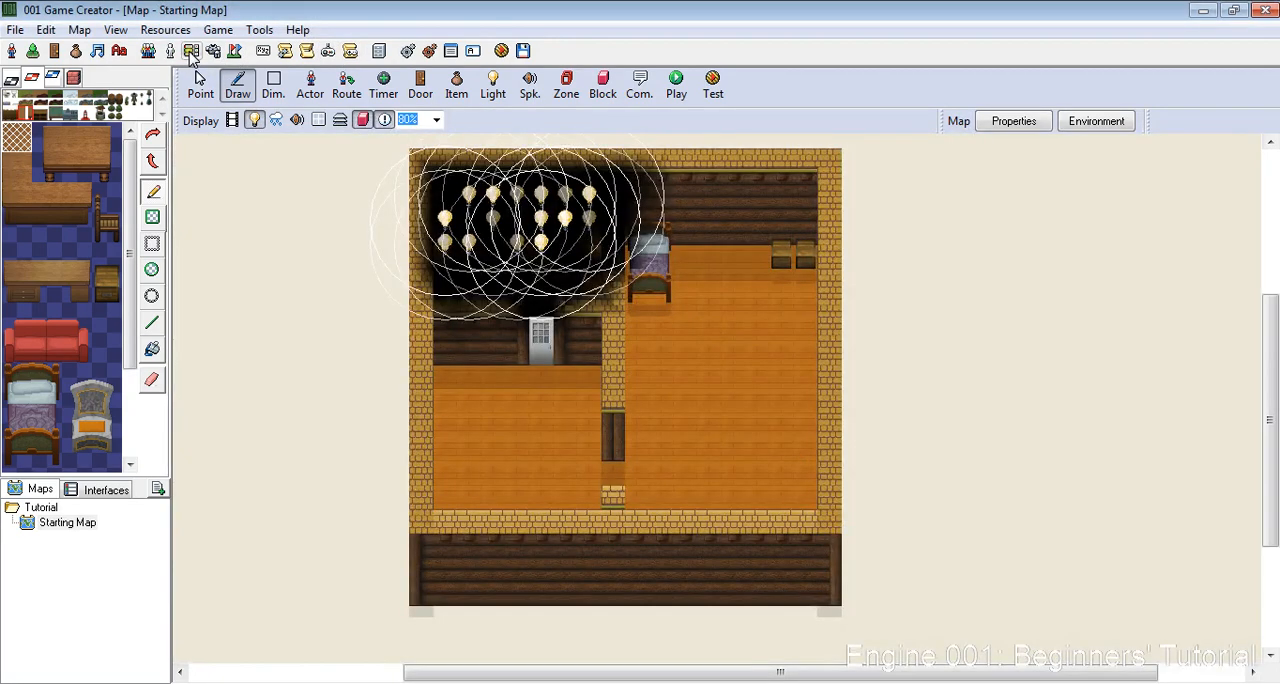
{"action": "left_click", "coordinate": [191, 51]}
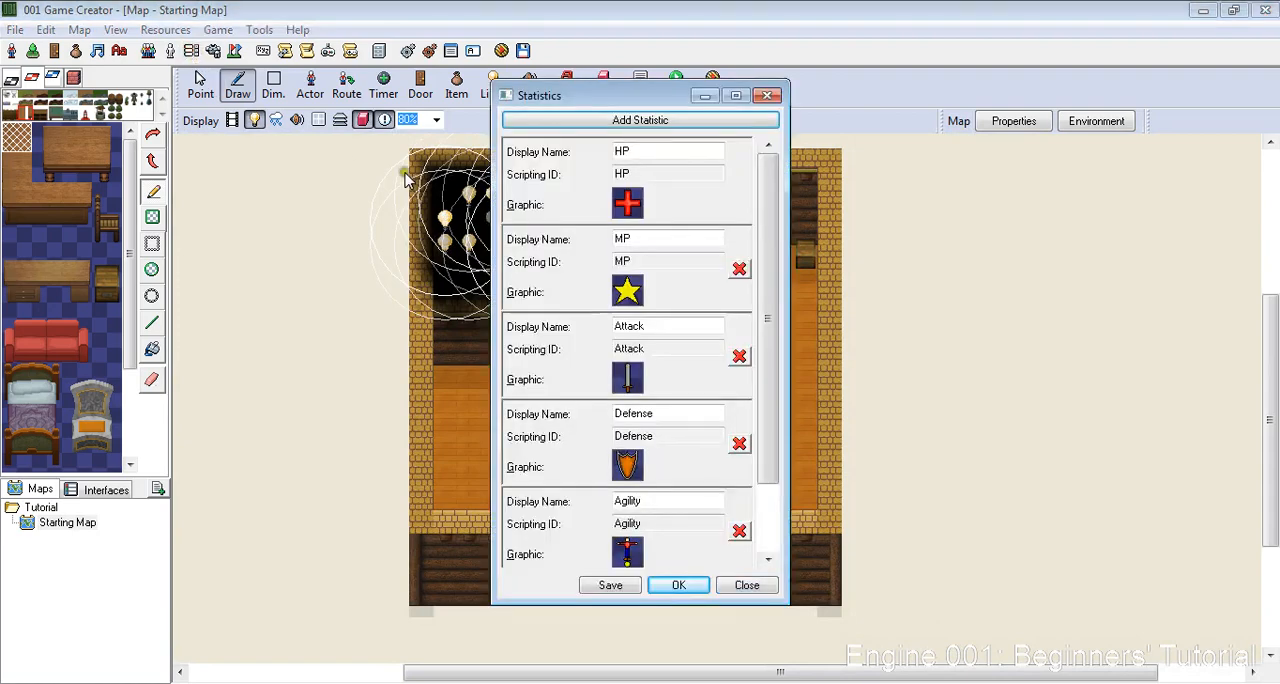
{"action": "left_click", "coordinate": [747, 586]}
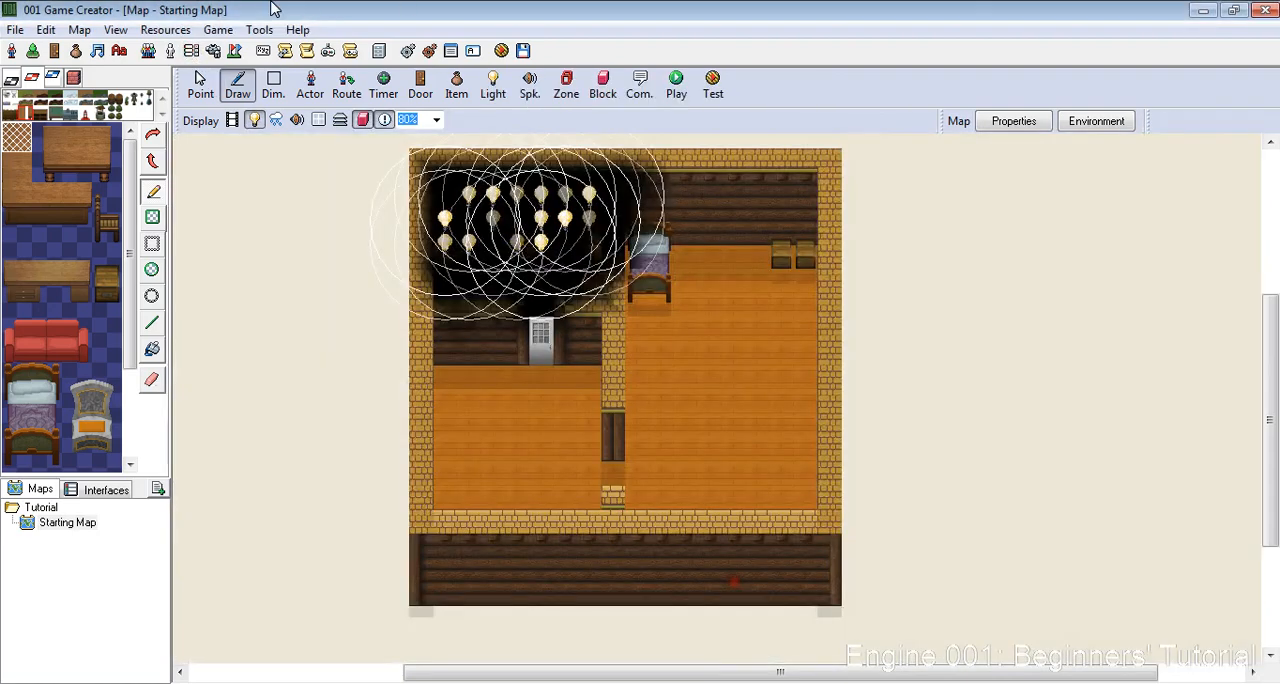
{"action": "left_click", "coordinate": [284, 54]}
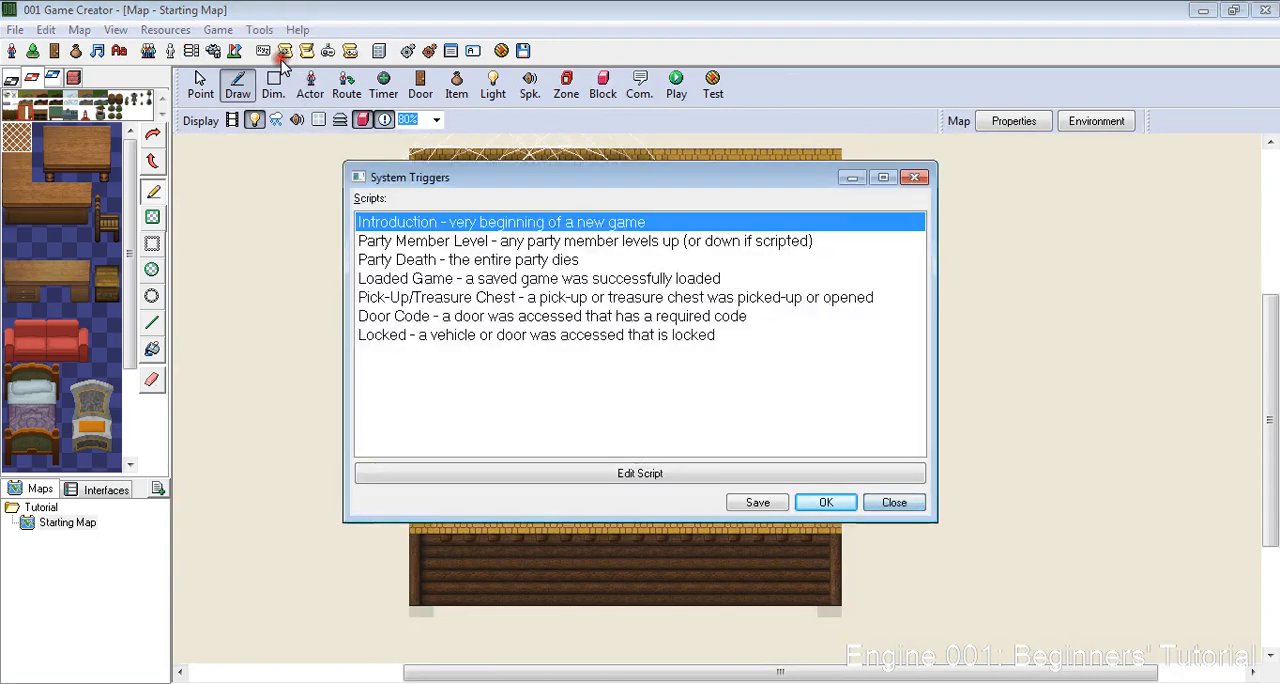
{"action": "left_click", "coordinate": [899, 505]}
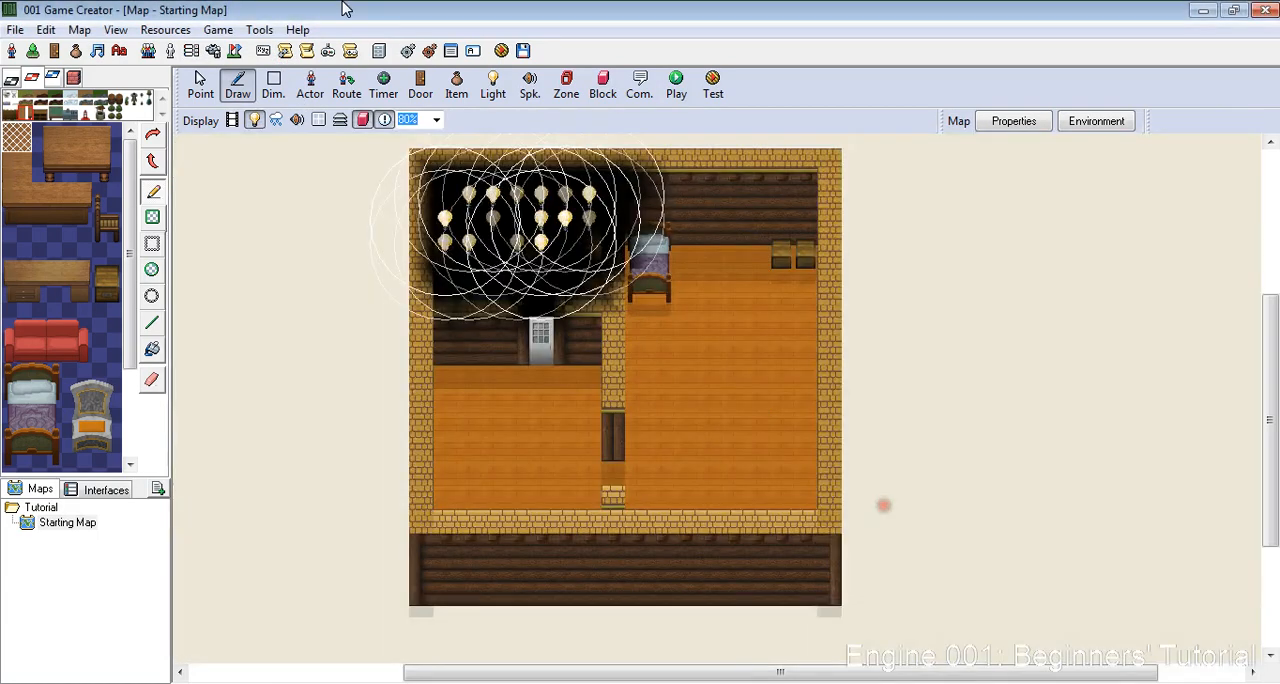
{"action": "left_click", "coordinate": [308, 51]}
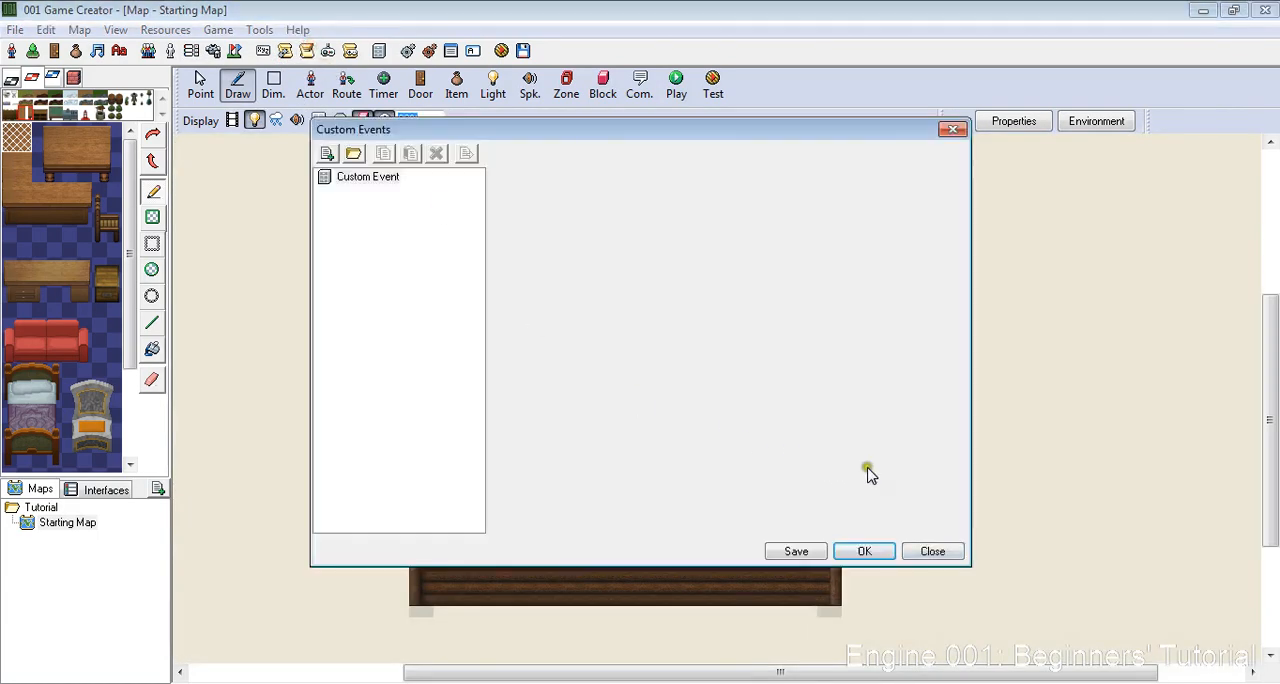
{"action": "left_click", "coordinate": [935, 551]}
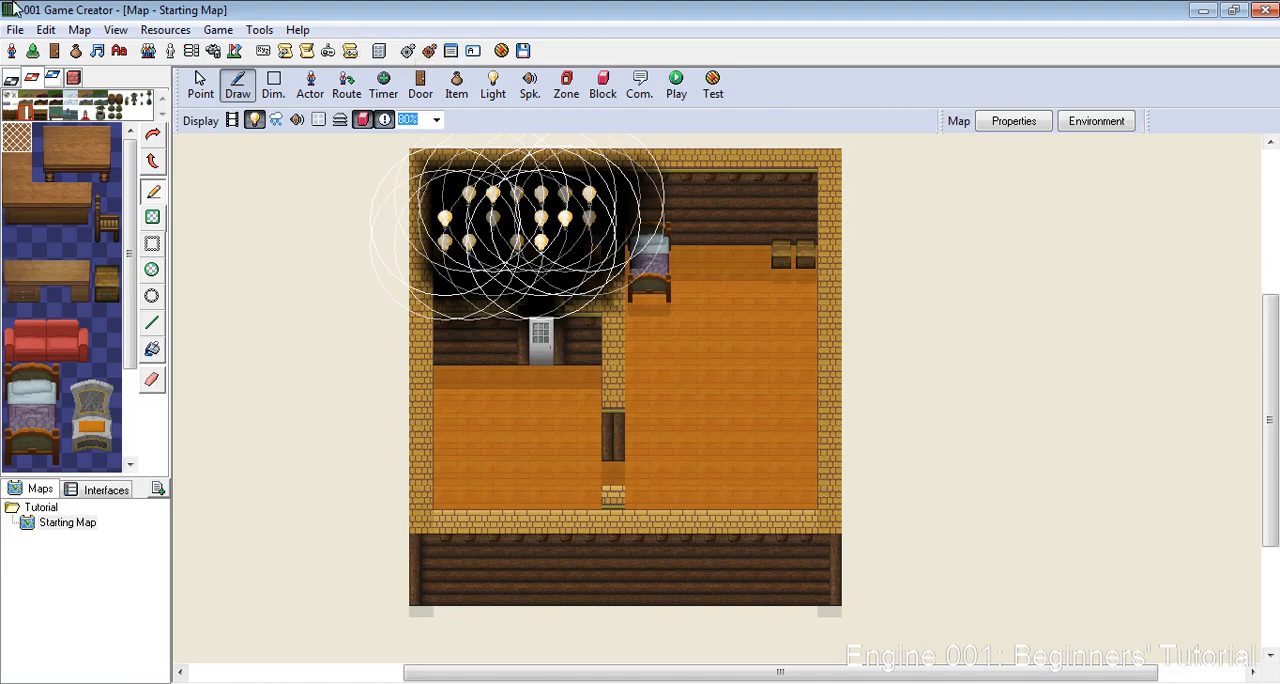
- Name the first unused global variable Chest_Used_1 and save the global variables
{"action": "left_click", "coordinate": [165, 30]}
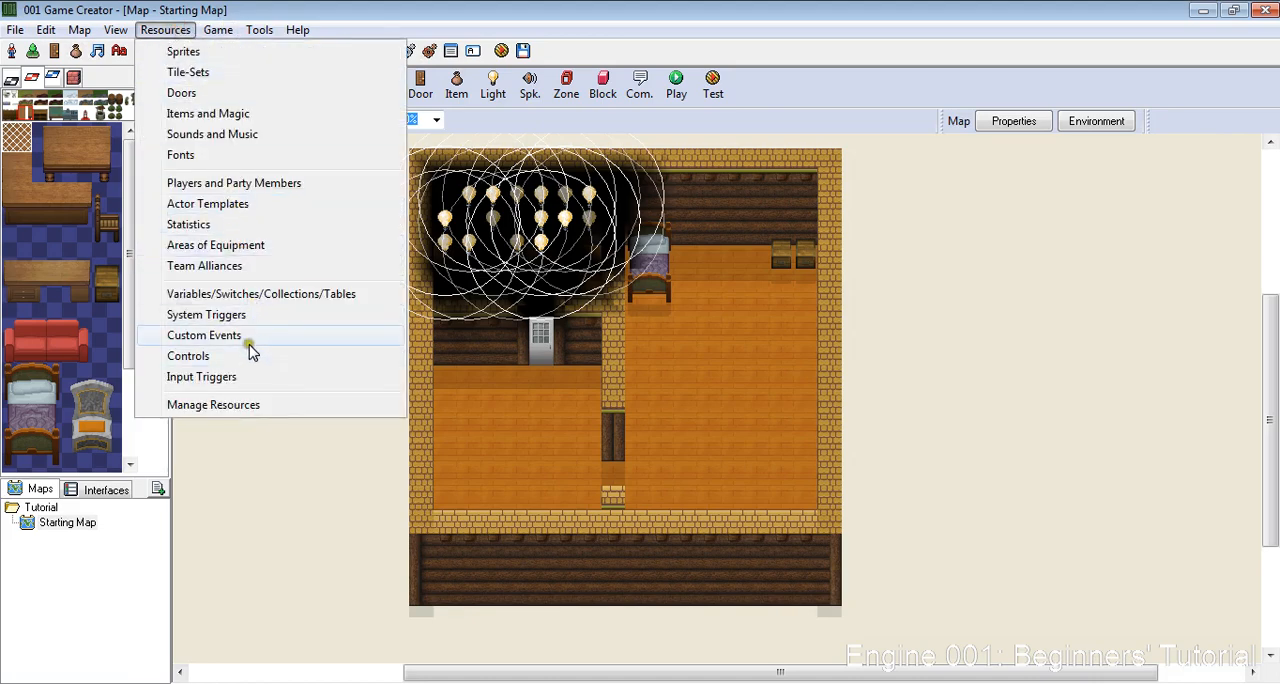
{"action": "left_click", "coordinate": [244, 296]}
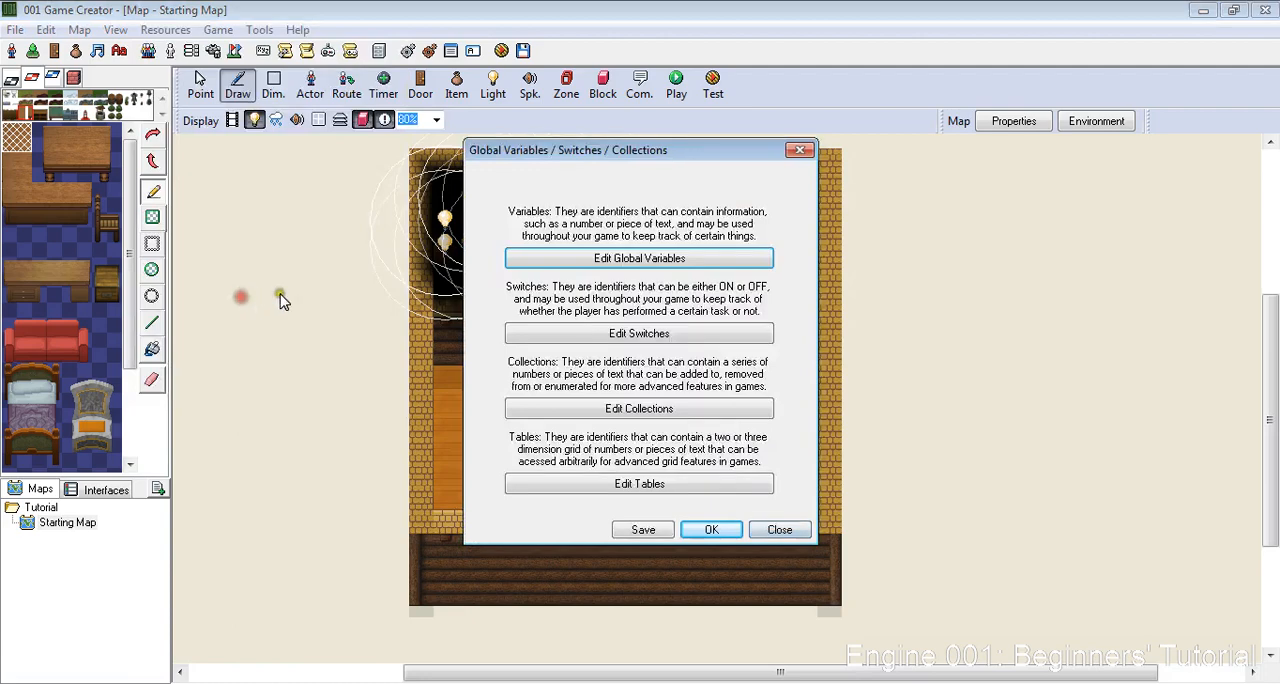
{"action": "left_click", "coordinate": [622, 262]}
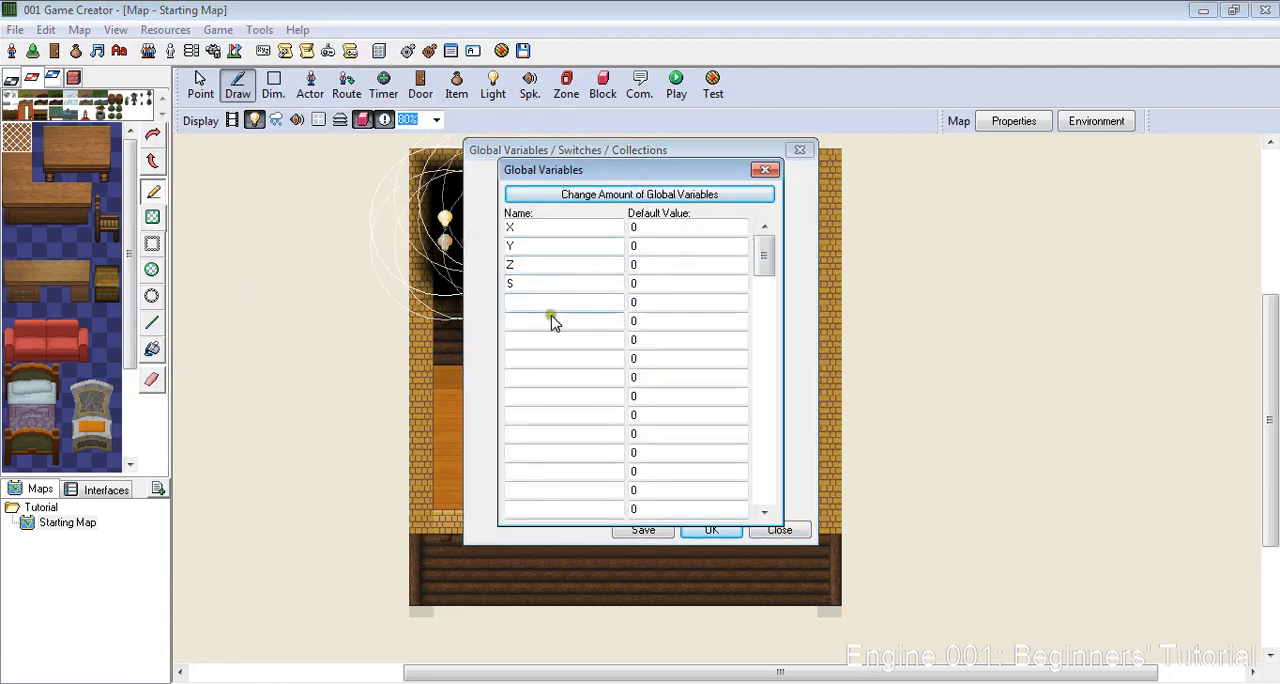
{"action": "left_click", "coordinate": [556, 303]}
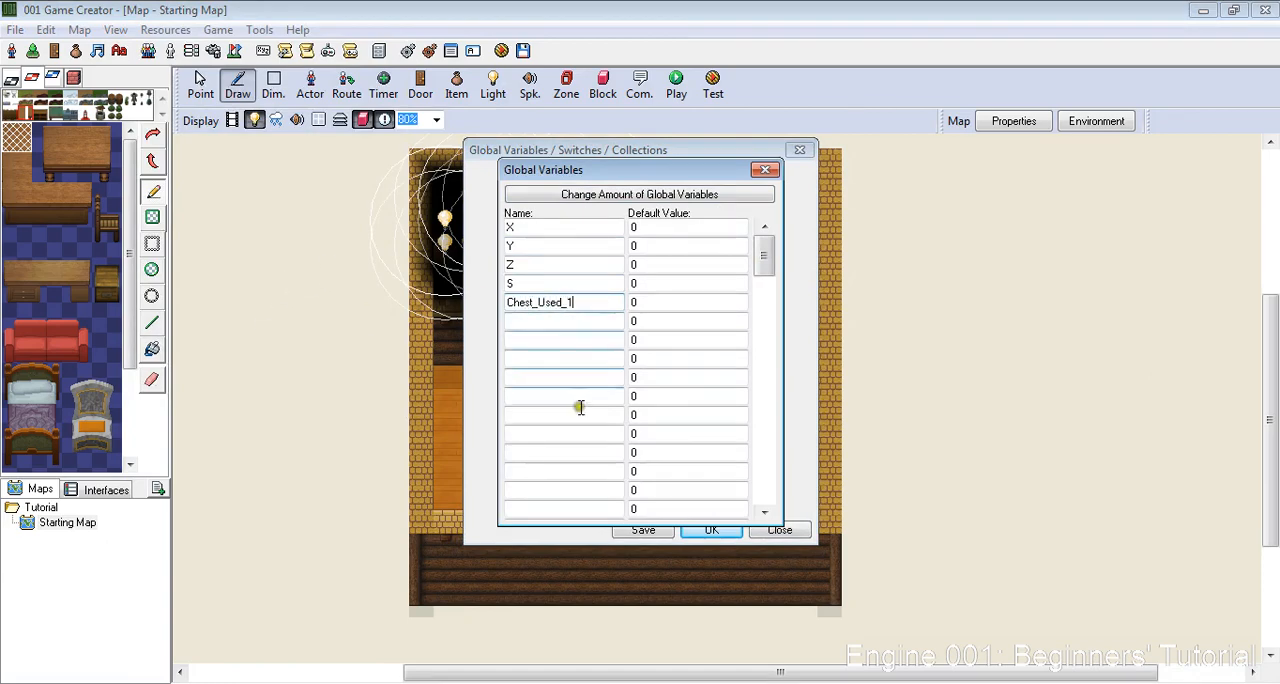
{"action": "left_click", "coordinate": [765, 169]}
{"action": "left_click", "coordinate": [643, 530]}
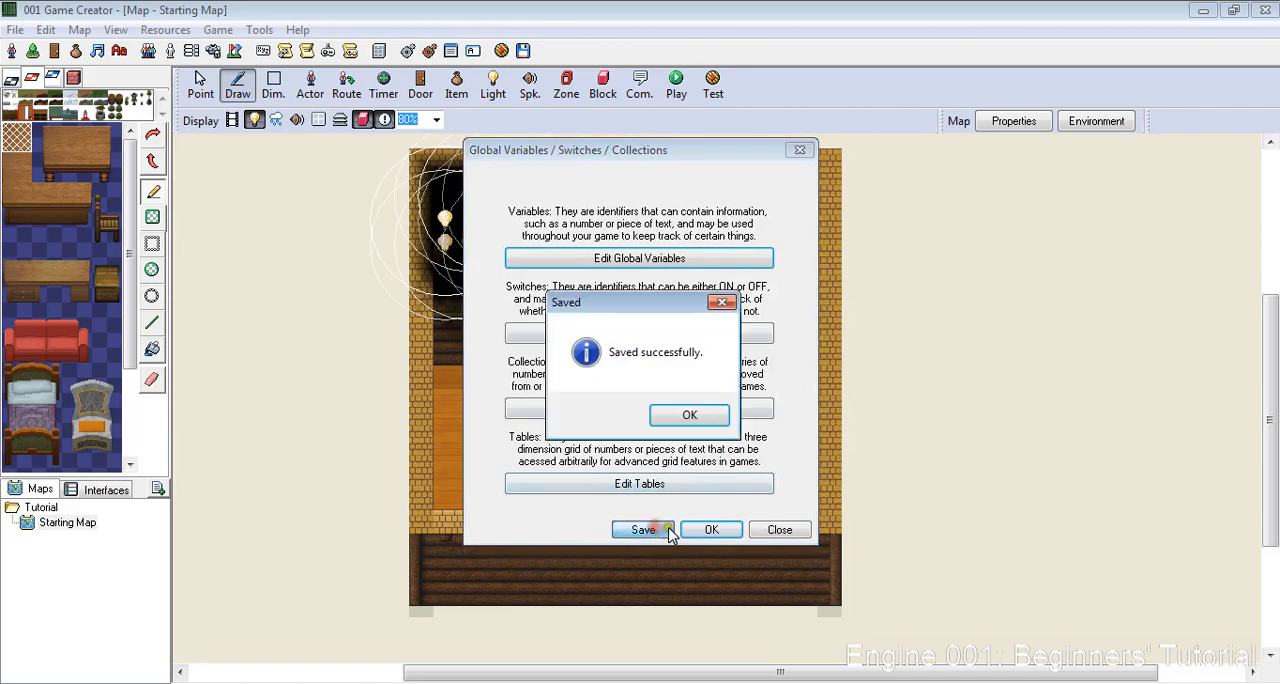
- Acknowledge the save and accept the global variables, returning to the Starting Map
{"action": "left_click", "coordinate": [684, 412]}
{"action": "left_click", "coordinate": [711, 530]}
{"action": "key", "text": "F5"}
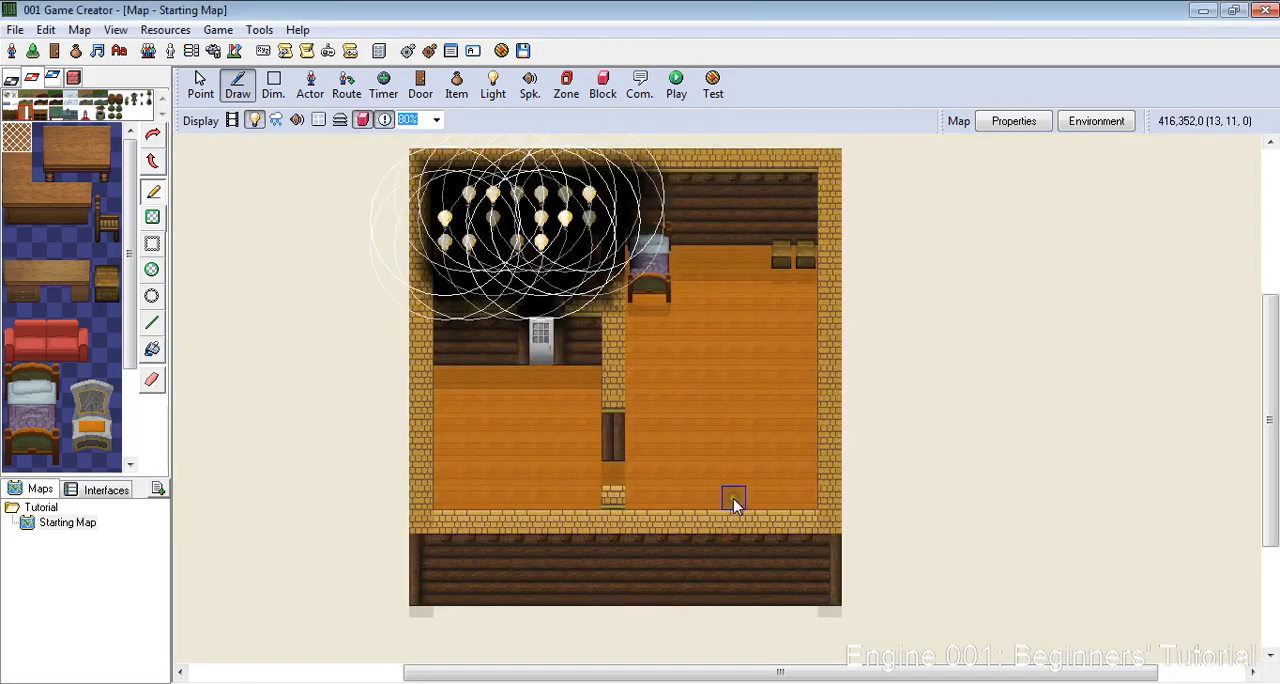
{"action": "scroll", "coordinate": [580, 223], "scroll_direction": "up", "scroll_amount": 5}
{"action": "scroll", "coordinate": [793, 278], "scroll_direction": "down", "scroll_amount": 1}
{"action": "scroll", "coordinate": [793, 285], "scroll_direction": "down", "scroll_amount": 1}
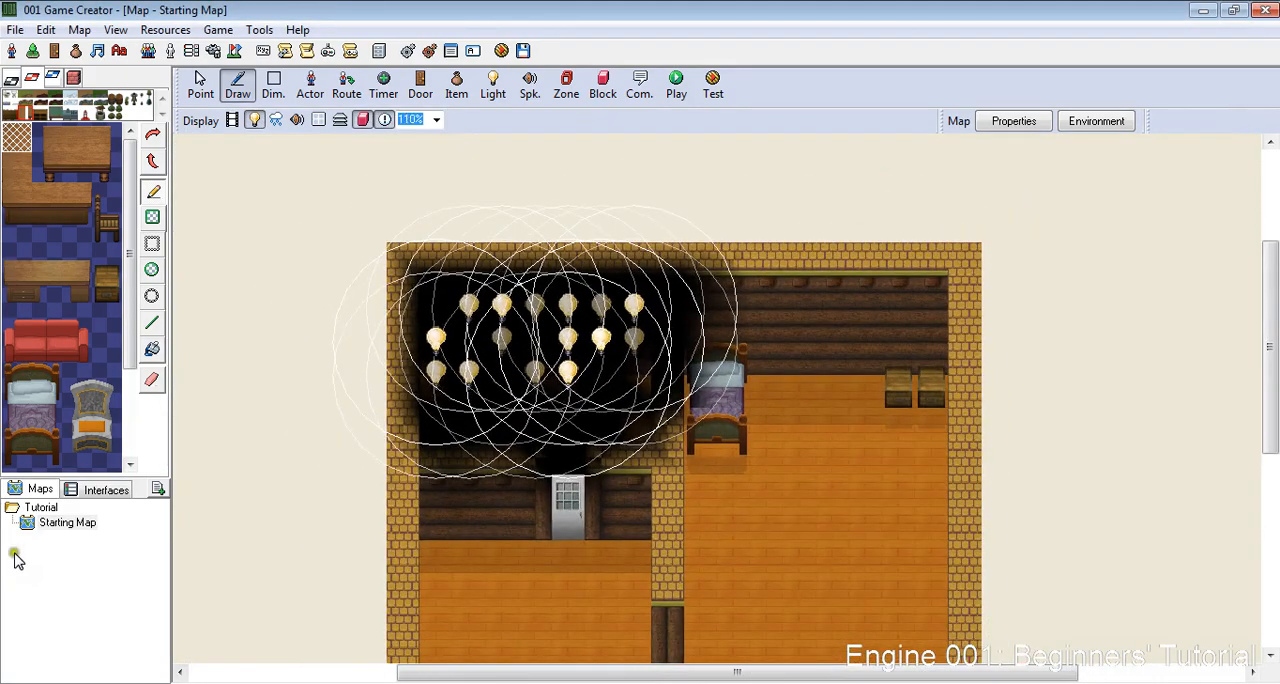
- Open the Starting Map's Player enters script and expand its full list of available events
{"action": "right_click", "coordinate": [76, 522]}
{"action": "left_click", "coordinate": [122, 507]}
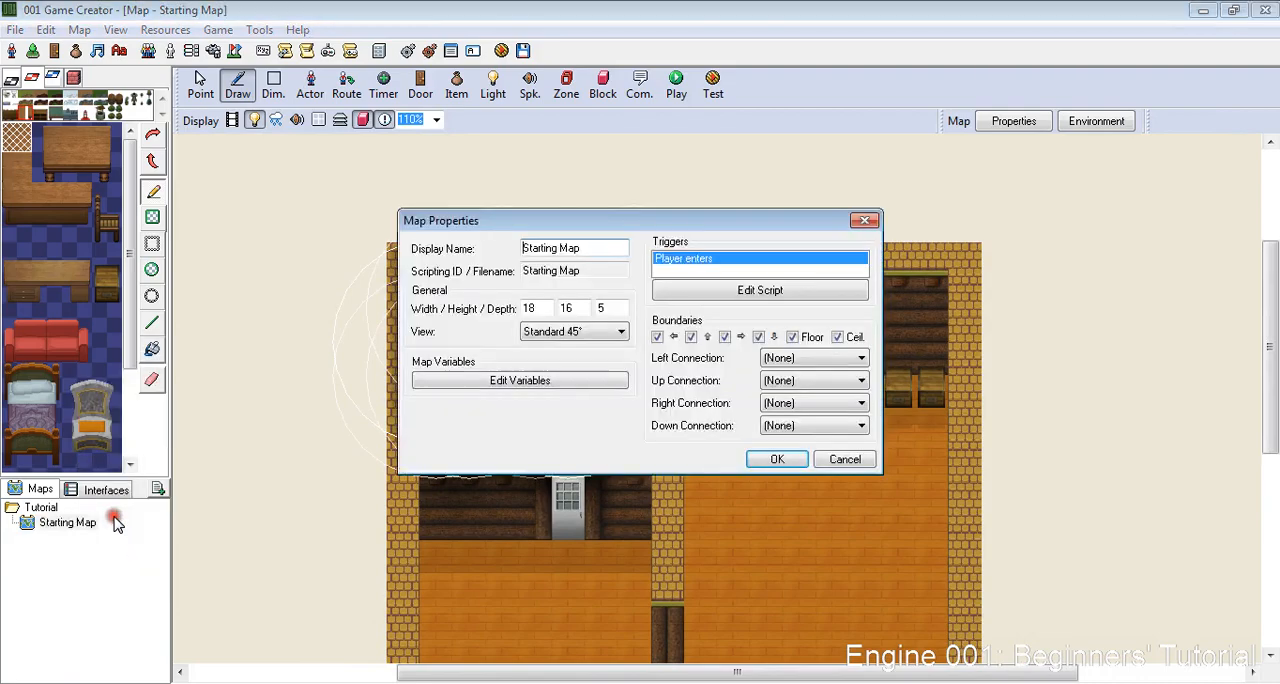
{"action": "left_click", "coordinate": [752, 447]}
{"action": "scroll", "coordinate": [755, 387], "scroll_direction": "down", "scroll_amount": 5}
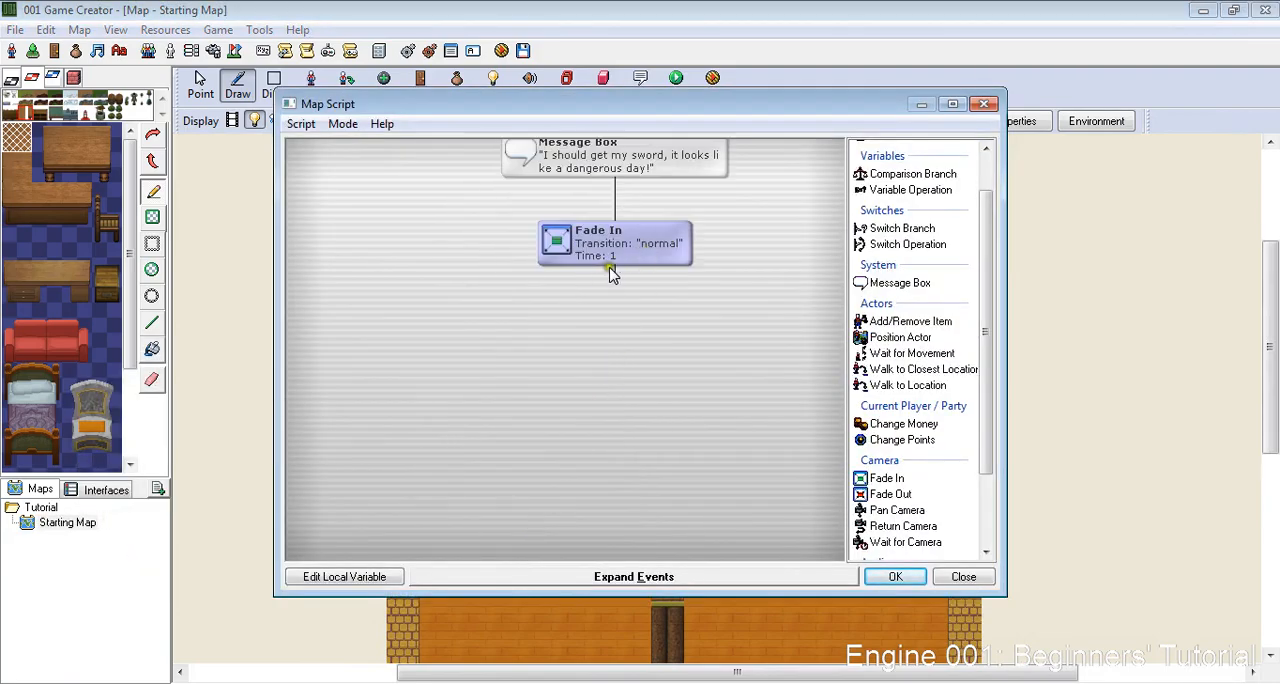
{"action": "scroll", "coordinate": [985, 330], "scroll_direction": "up", "scroll_amount": 1}
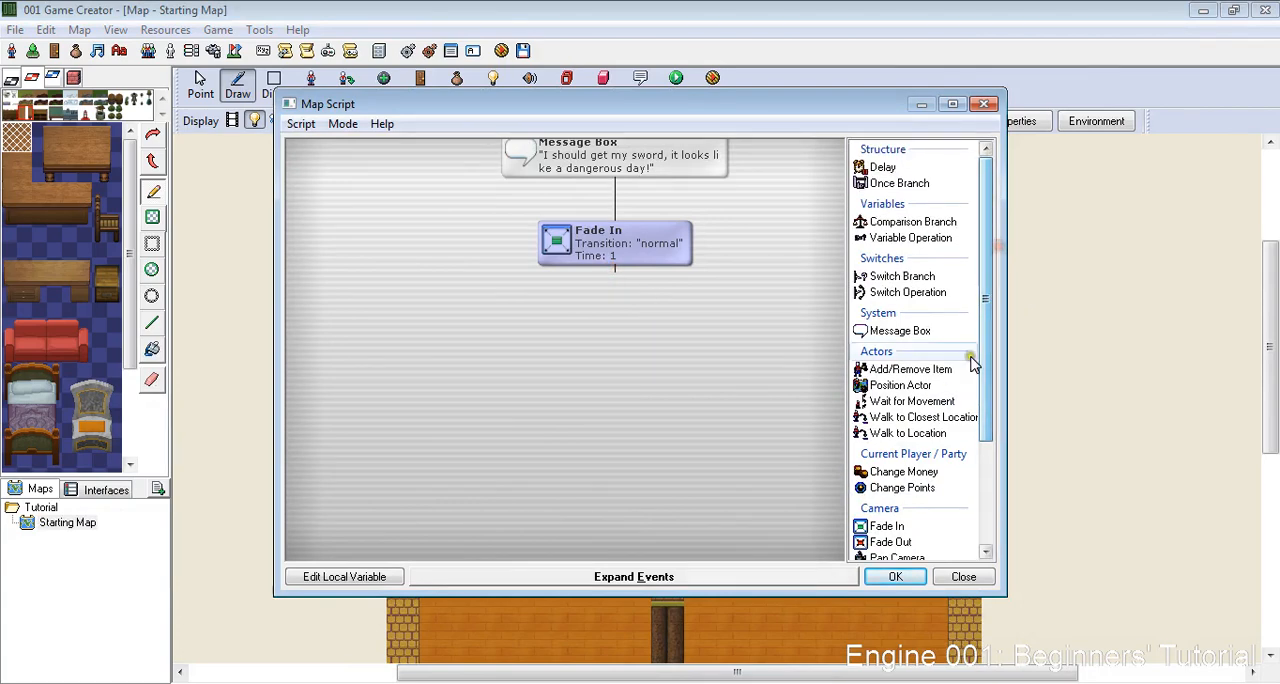
{"action": "left_click", "coordinate": [680, 578]}
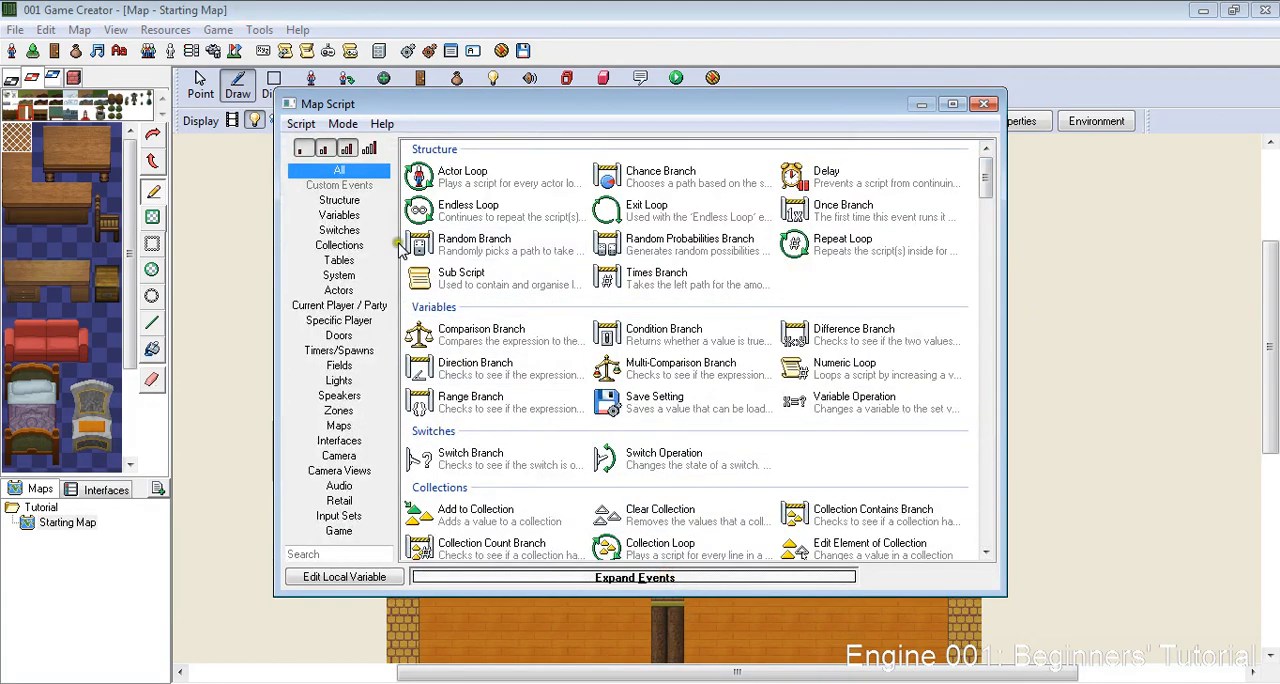
- Look through the Structure, System, Switches and Variables events and the Comparison Branch settings, and close the script and map properties
{"action": "left_click", "coordinate": [340, 201]}
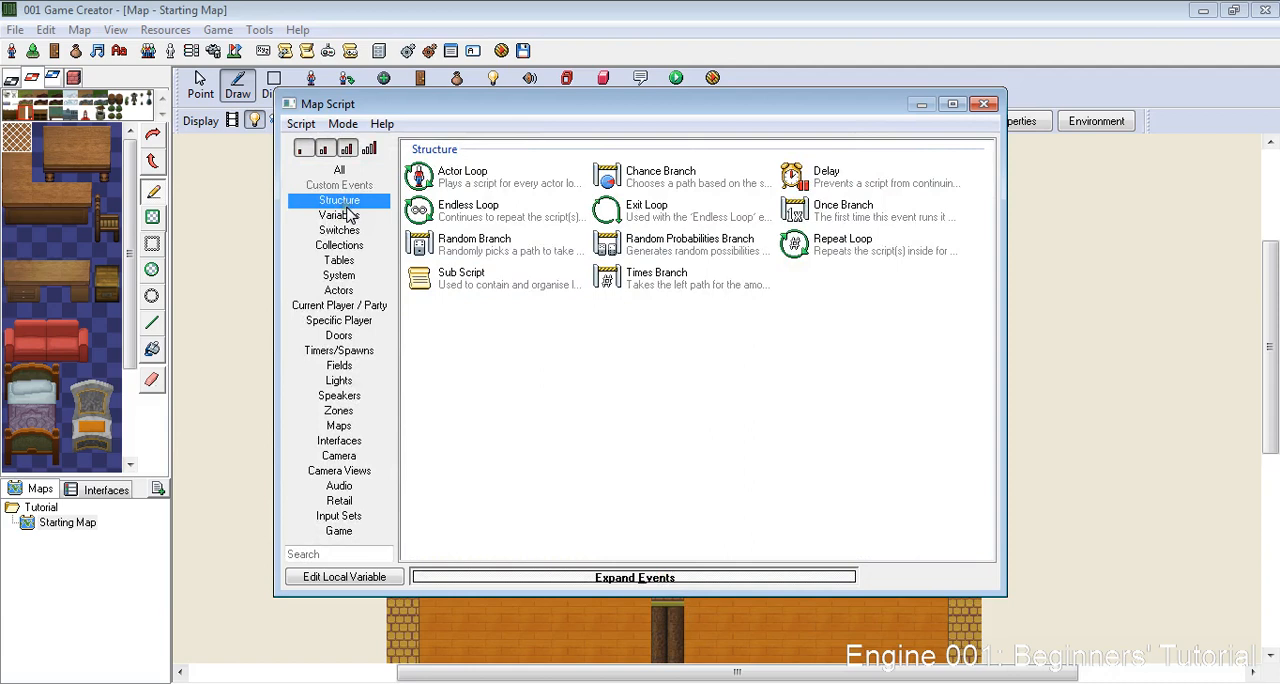
{"action": "left_click", "coordinate": [352, 280]}
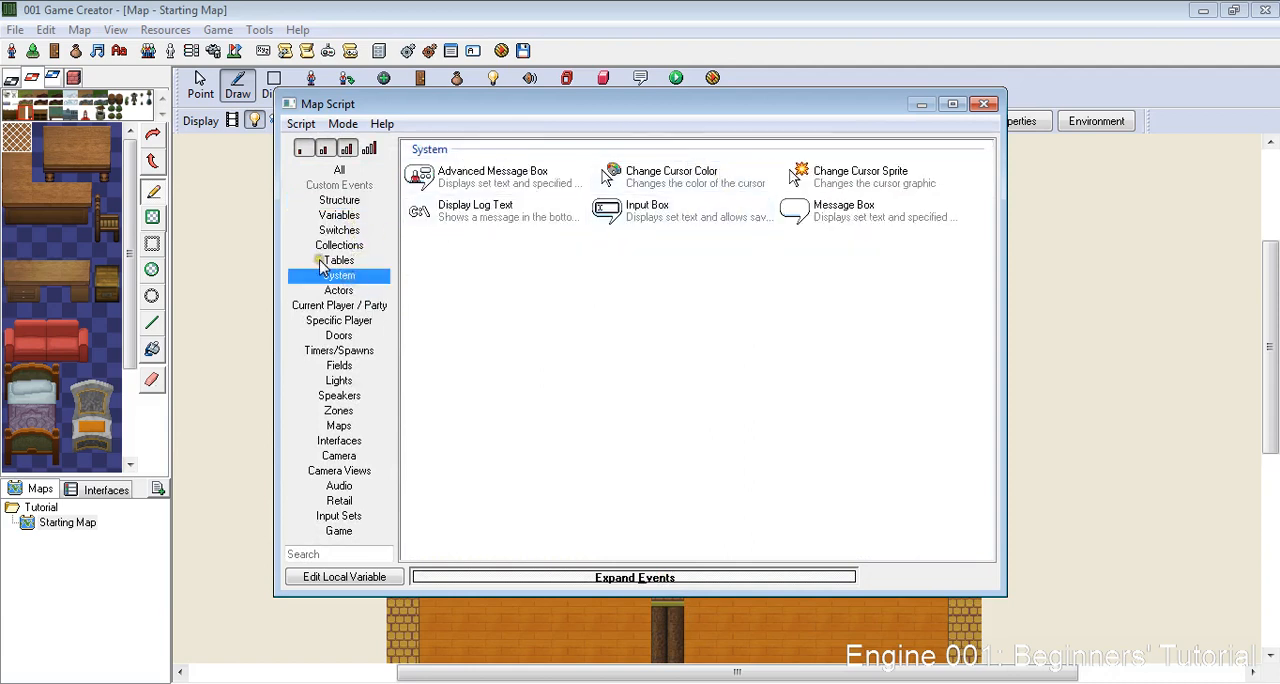
{"action": "left_click", "coordinate": [342, 231]}
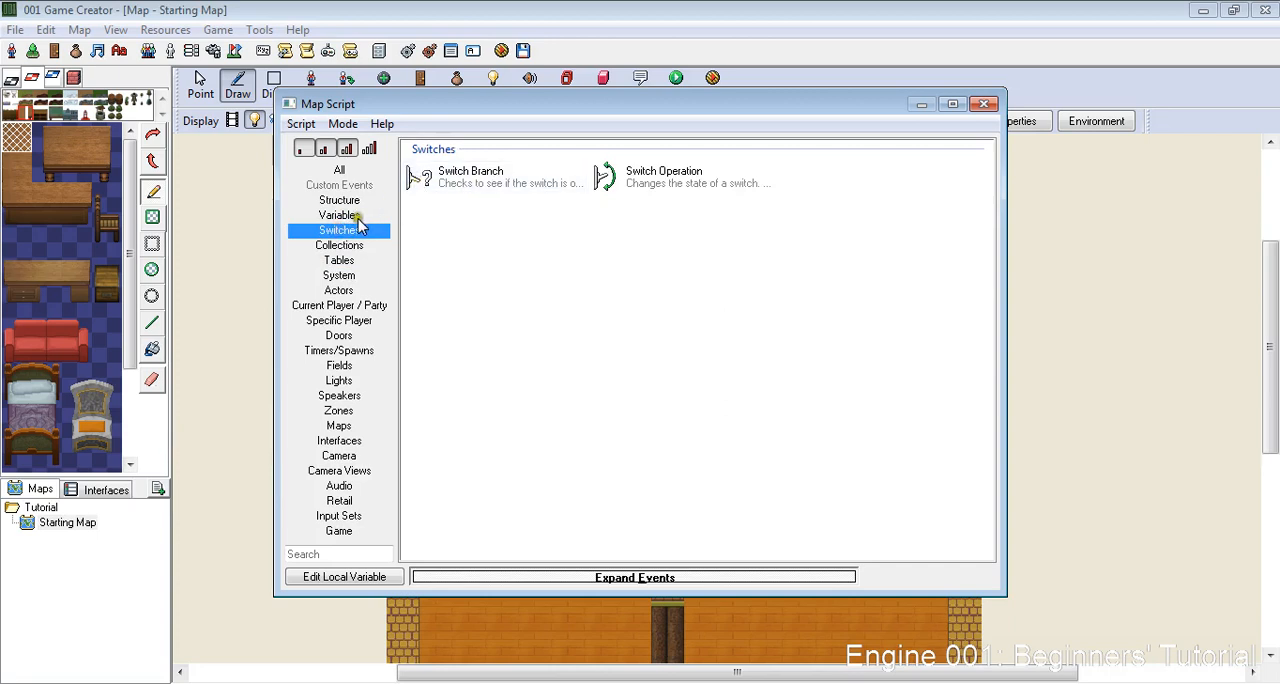
{"action": "left_click", "coordinate": [350, 216]}
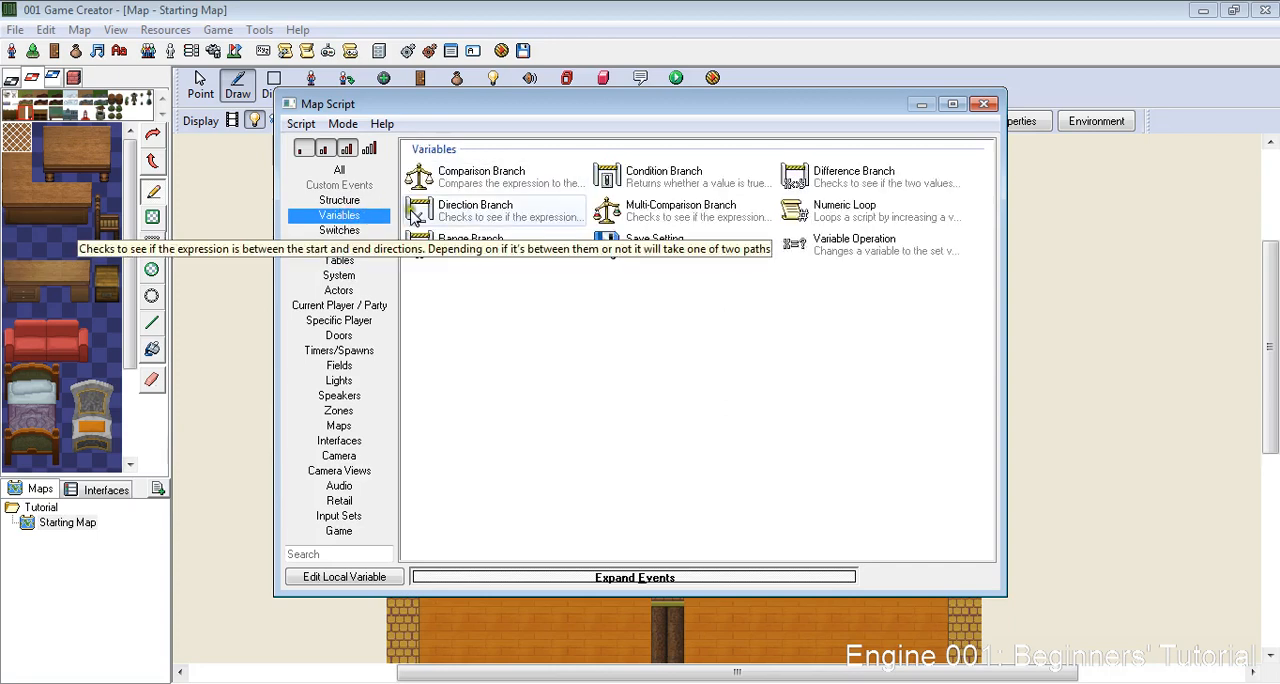
{"action": "double_click", "coordinate": [438, 176]}
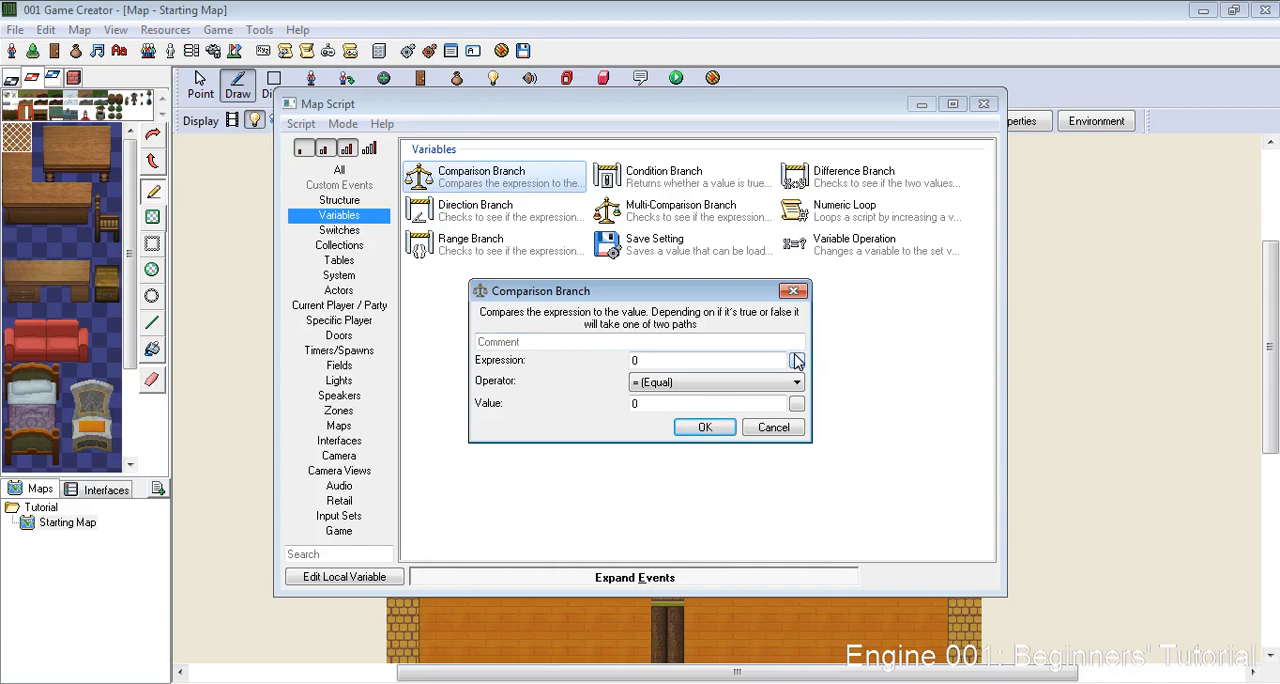
{"action": "left_click", "coordinate": [795, 430]}
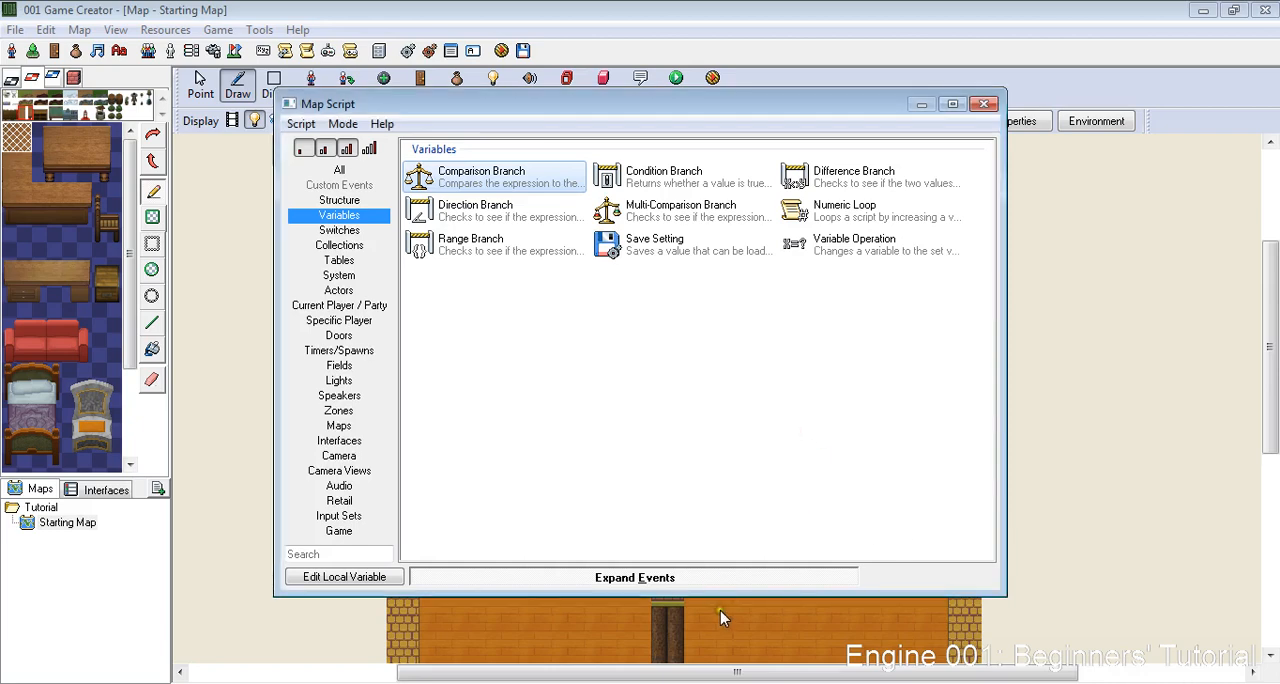
{"action": "left_click", "coordinate": [710, 577]}
{"action": "left_click", "coordinate": [872, 576]}
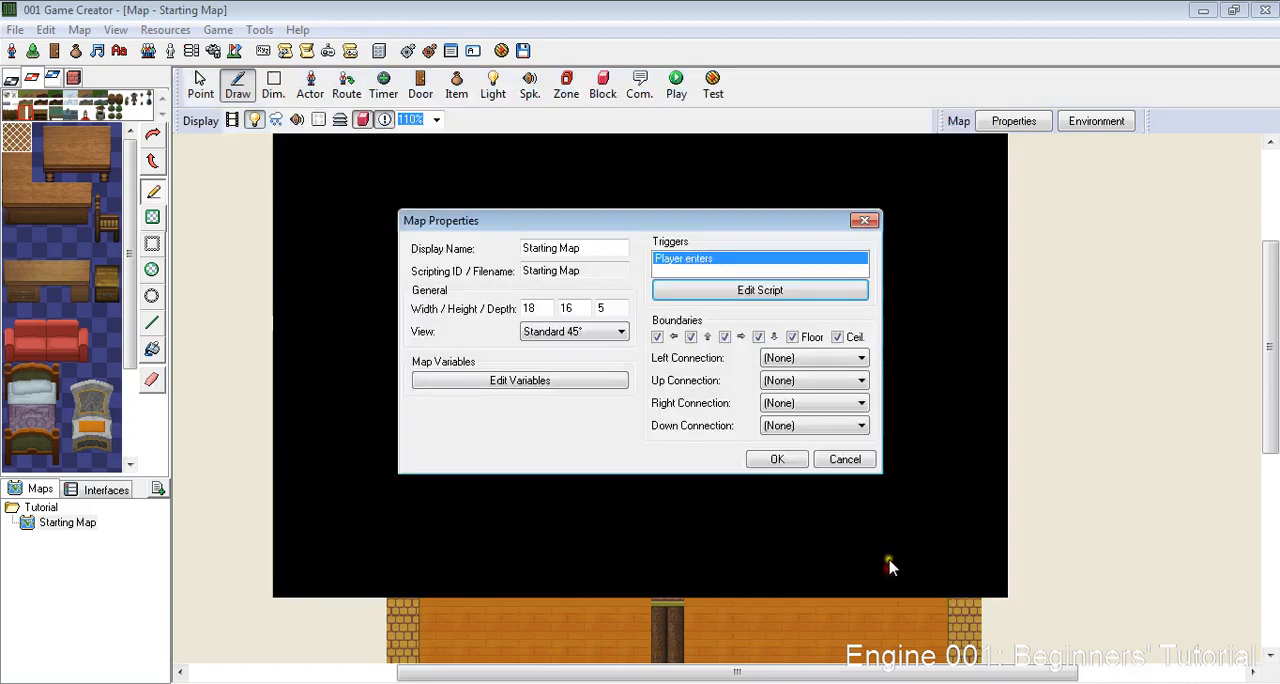
{"action": "left_click", "coordinate": [779, 460]}
- Draw a 32x64 zone over the doorway opening in the wall between the two rooms
{"action": "scroll", "coordinate": [787, 470], "scroll_direction": "down", "scroll_amount": 6}
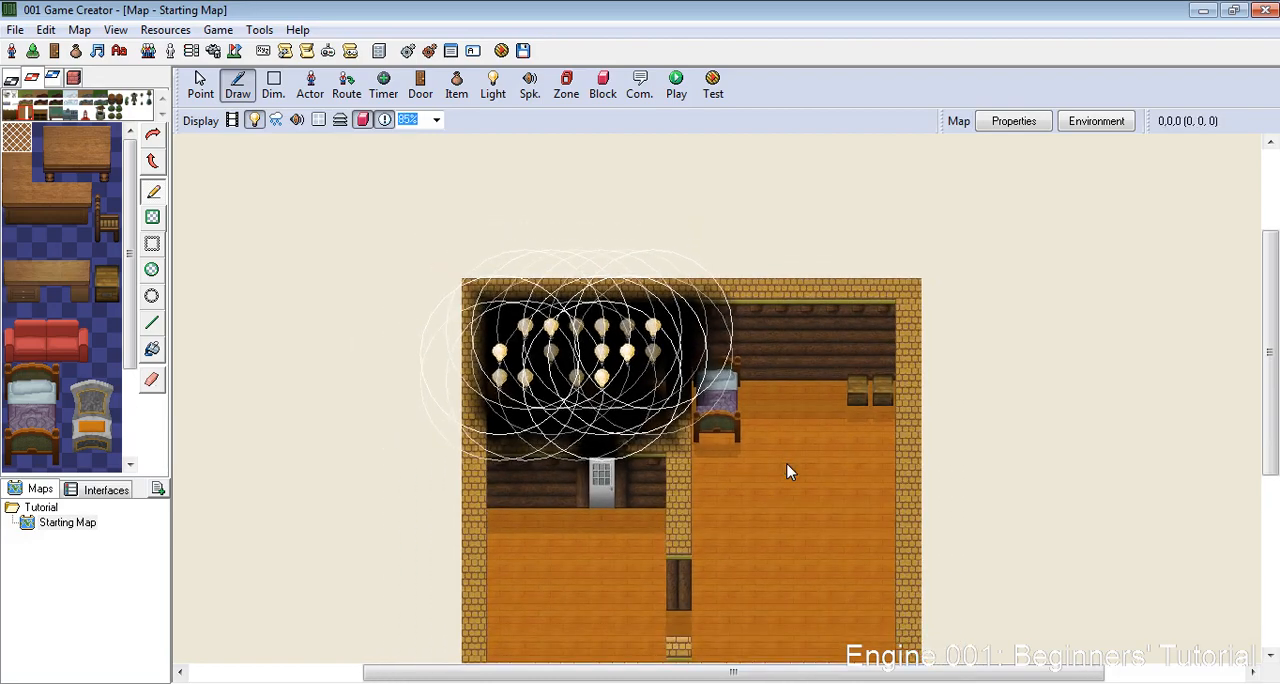
{"action": "scroll", "coordinate": [789, 470], "scroll_direction": "up", "scroll_amount": 5}
{"action": "scroll", "coordinate": [787, 470], "scroll_direction": "up", "scroll_amount": 3}
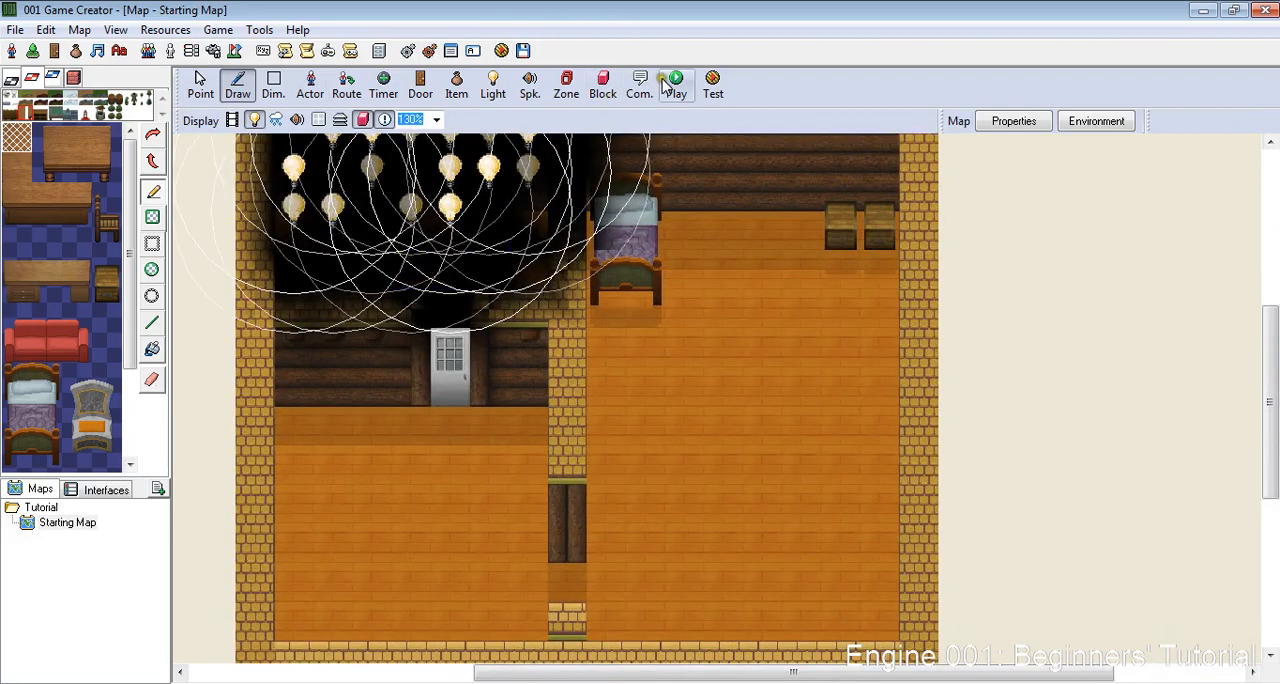
{"action": "scroll", "coordinate": [645, 455], "scroll_direction": "up", "scroll_amount": 2}
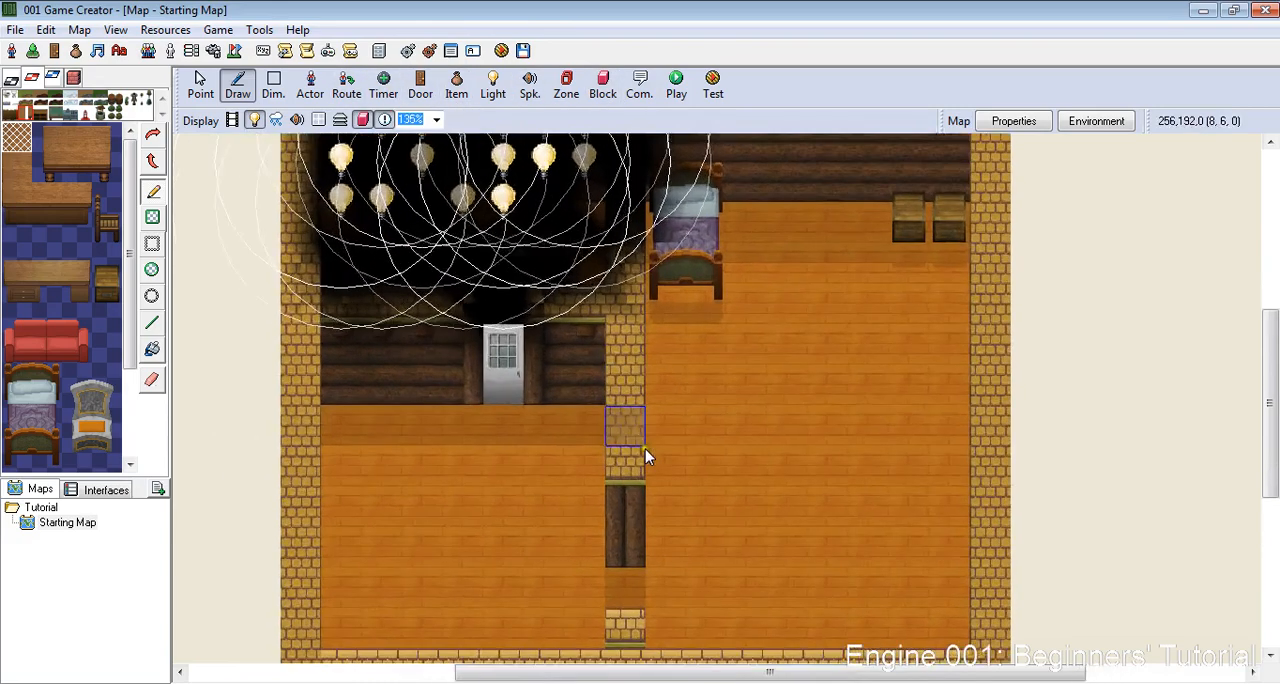
{"action": "left_click", "coordinate": [567, 85]}
{"action": "left_click_drag", "start_coordinate": [623, 588], "coordinate": [632, 640]}
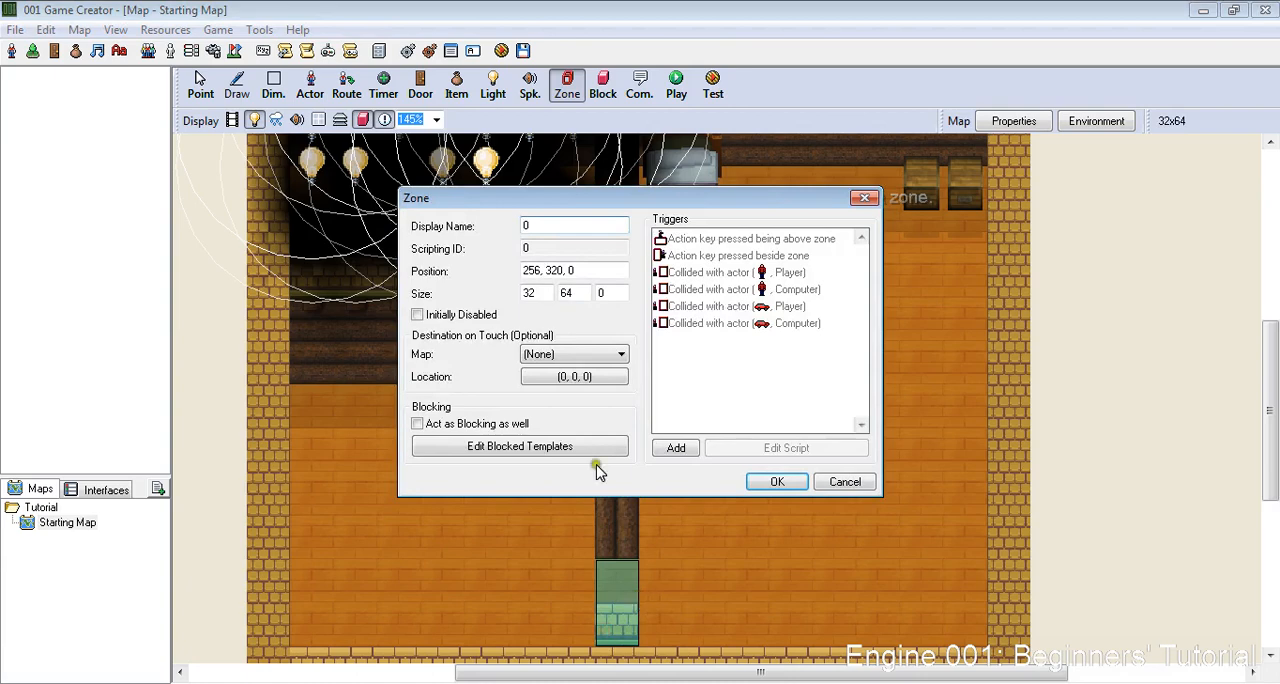
- Add a Comparison Branch testing whether Chest_Used_1 equals 1 to the zone's script for collision with the player character
{"action": "double_click", "coordinate": [714, 275]}
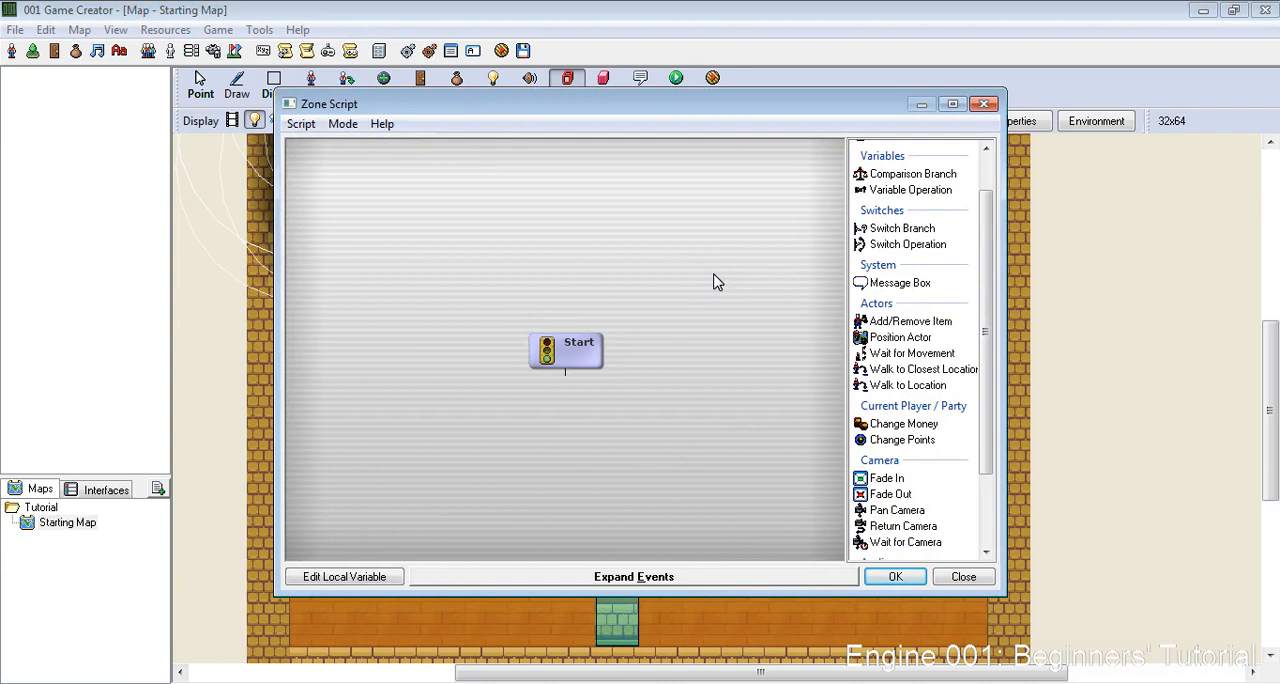
{"action": "double_click", "coordinate": [935, 174]}
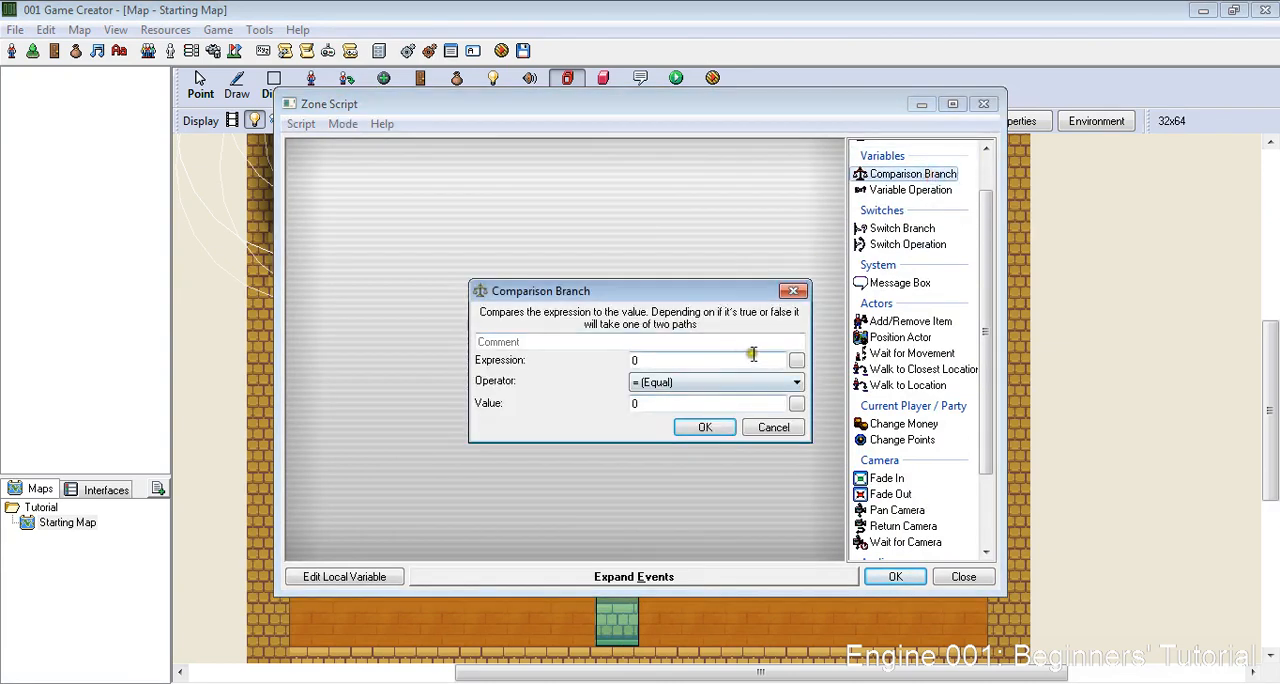
{"action": "left_click", "coordinate": [795, 360]}
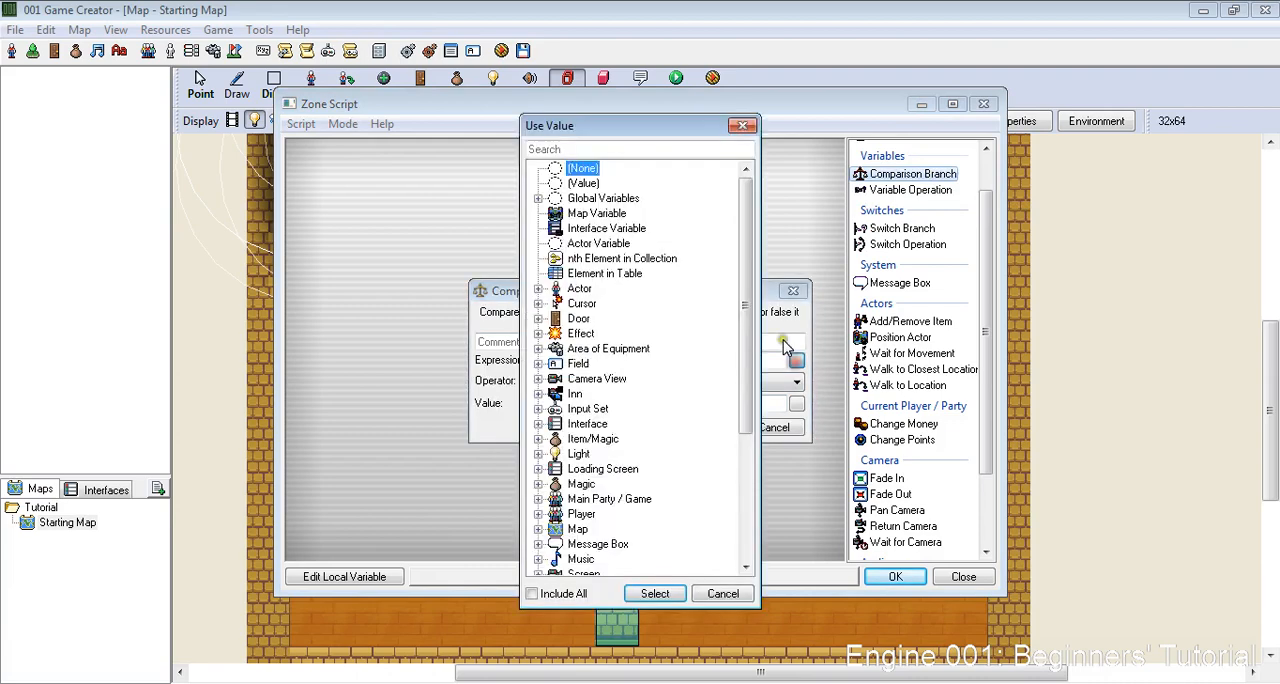
{"action": "left_click", "coordinate": [539, 199]}
{"action": "double_click", "coordinate": [598, 266]}
{"action": "left_click", "coordinate": [655, 402]}
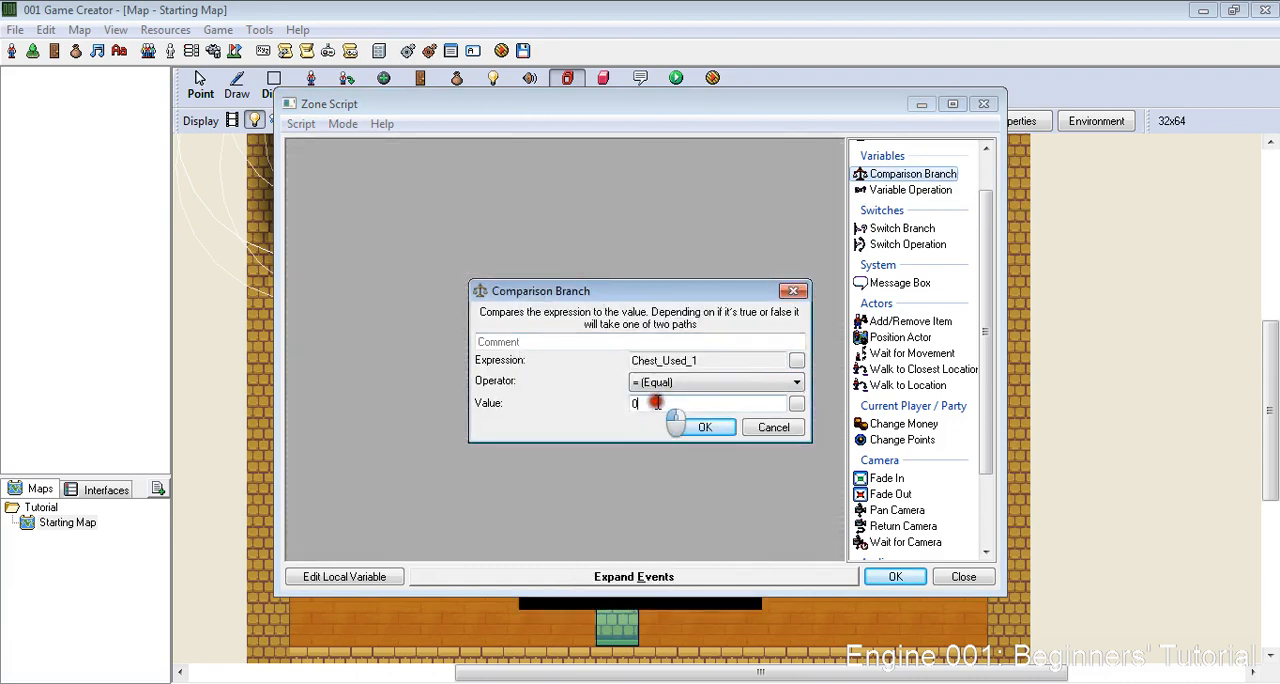
{"action": "double_click", "coordinate": [655, 402]}
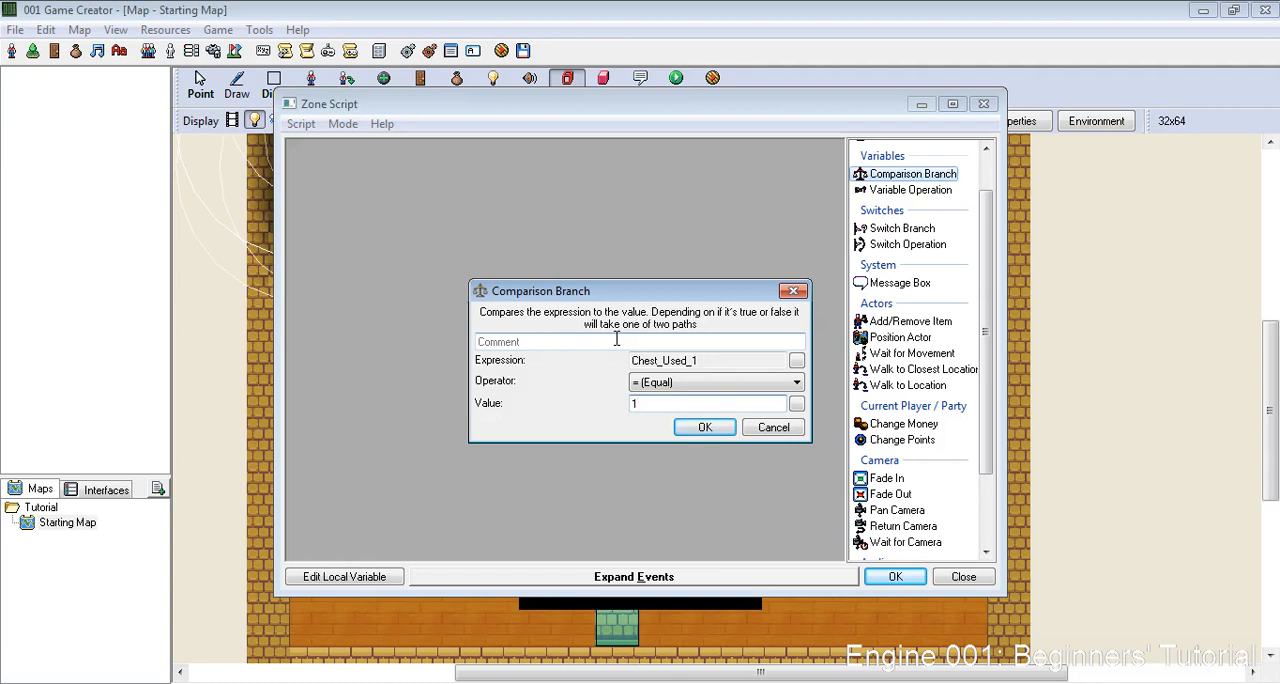
{"action": "key", "text": "Return"}
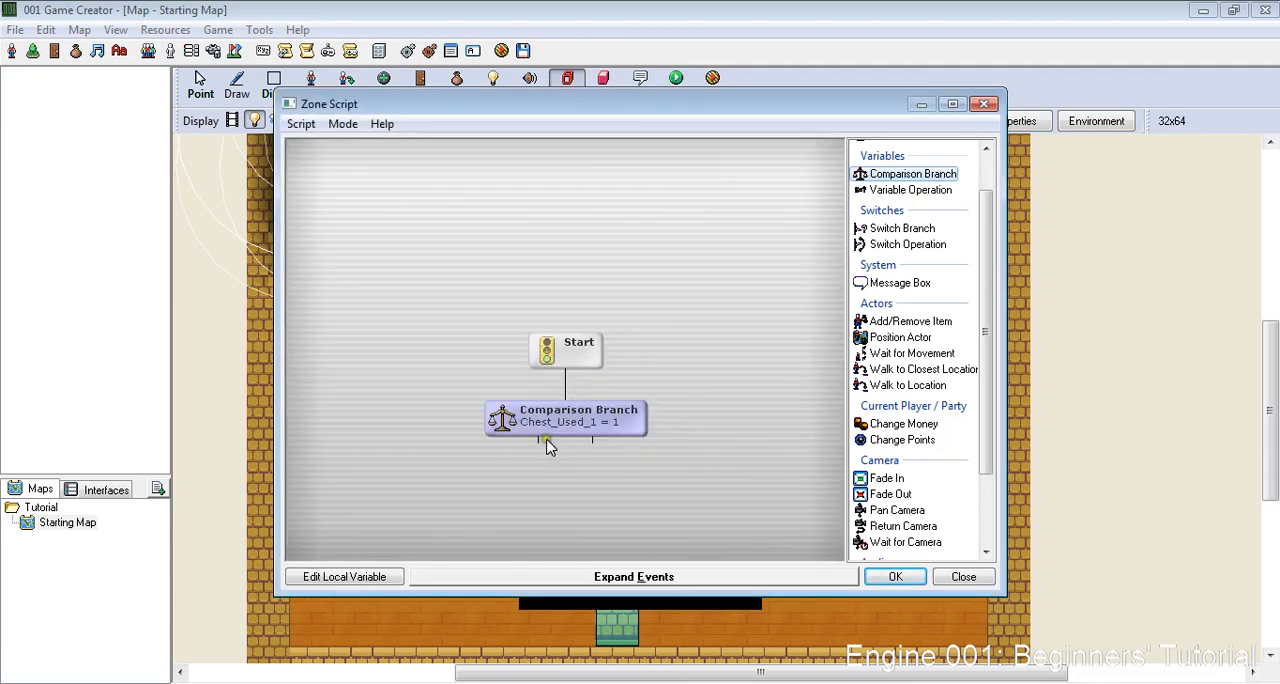
{"action": "left_click", "coordinate": [893, 288]}
{"action": "left_click", "coordinate": [521, 357]}
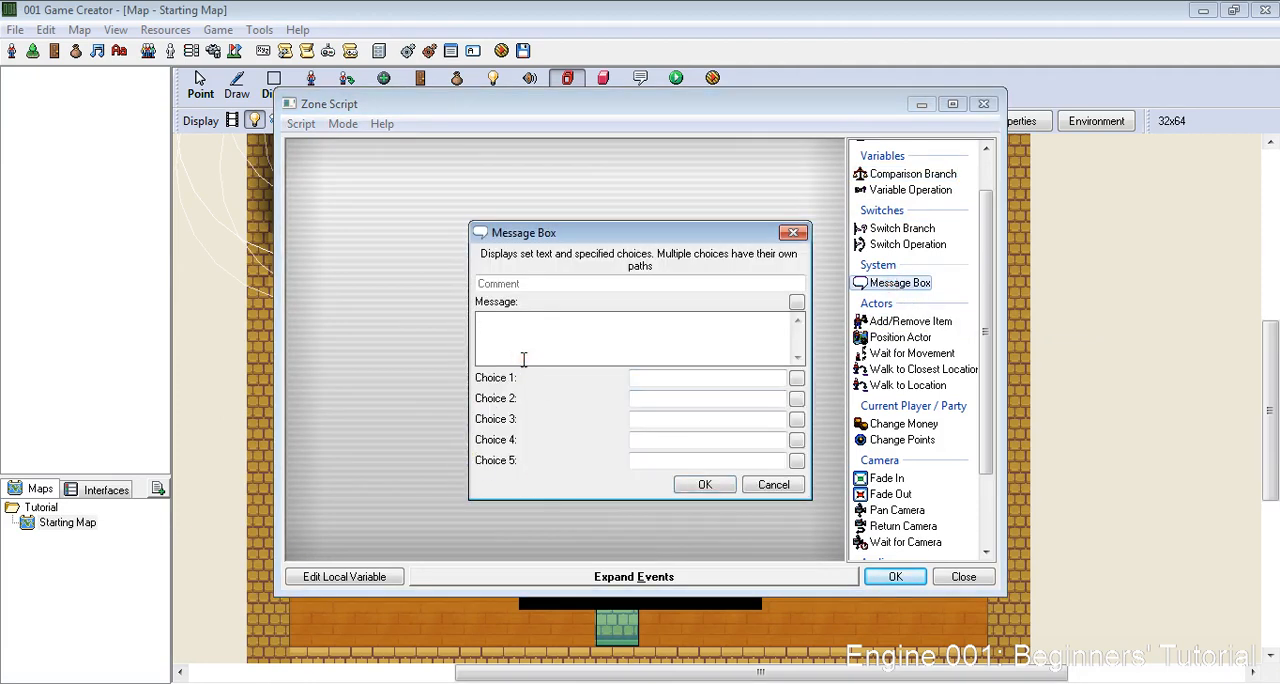
{"action": "left_click", "coordinate": [756, 494]}
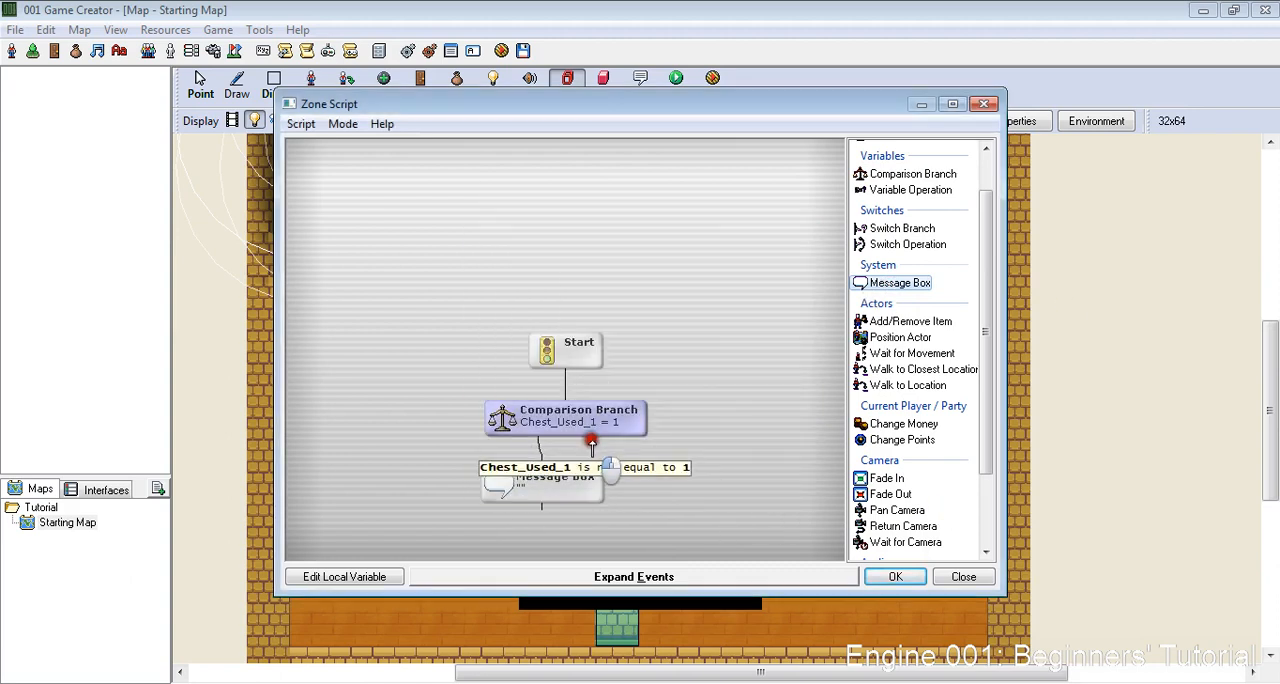
{"action": "right_click", "coordinate": [561, 476]}
{"action": "left_click", "coordinate": [593, 366]}
{"action": "right_click", "coordinate": [570, 492]}
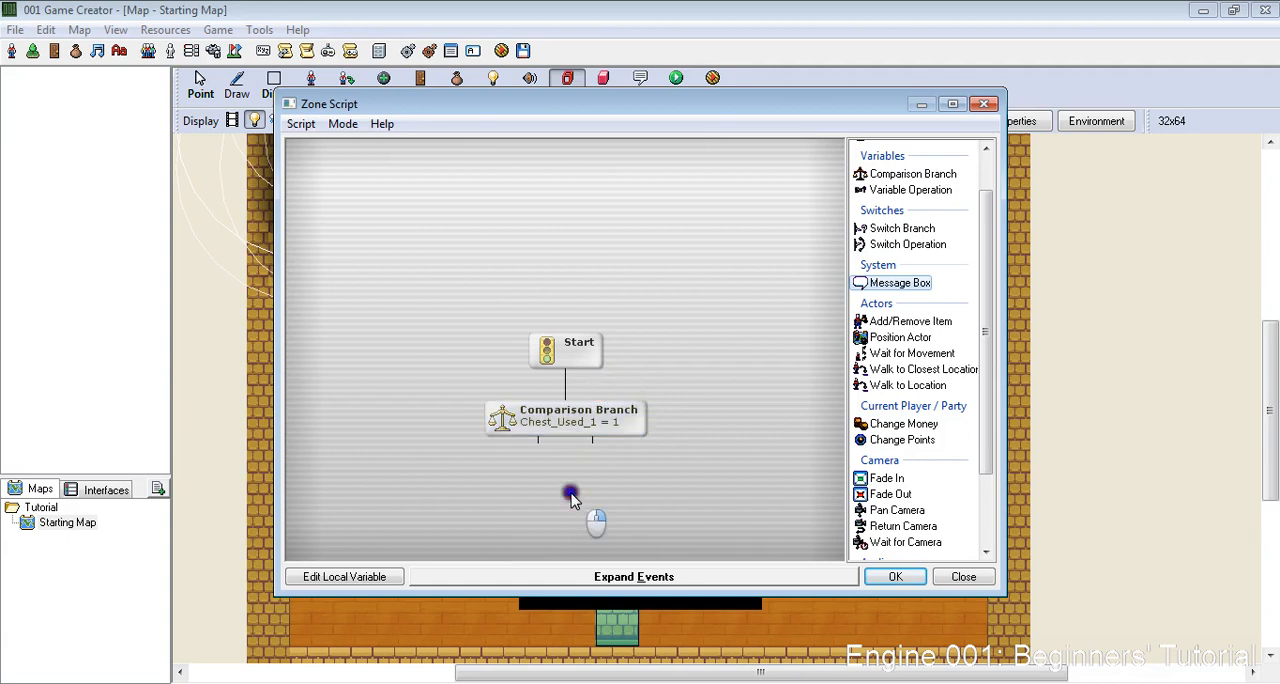
- Attach the message "I need to go back and get my sword!" to the comparison's not-equal branch and accept the script and zone
{"action": "left_click", "coordinate": [586, 421]}
{"action": "left_click_drag", "start_coordinate": [592, 441], "coordinate": [588, 507]}
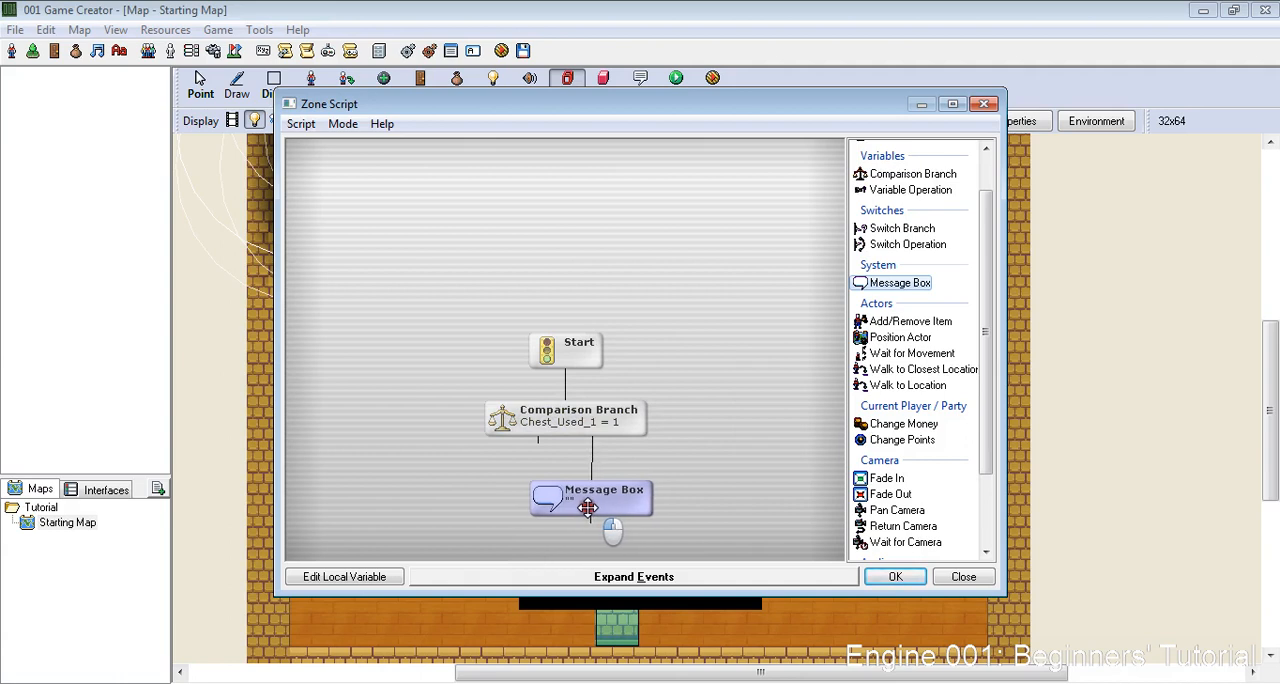
{"action": "double_click", "coordinate": [588, 507]}
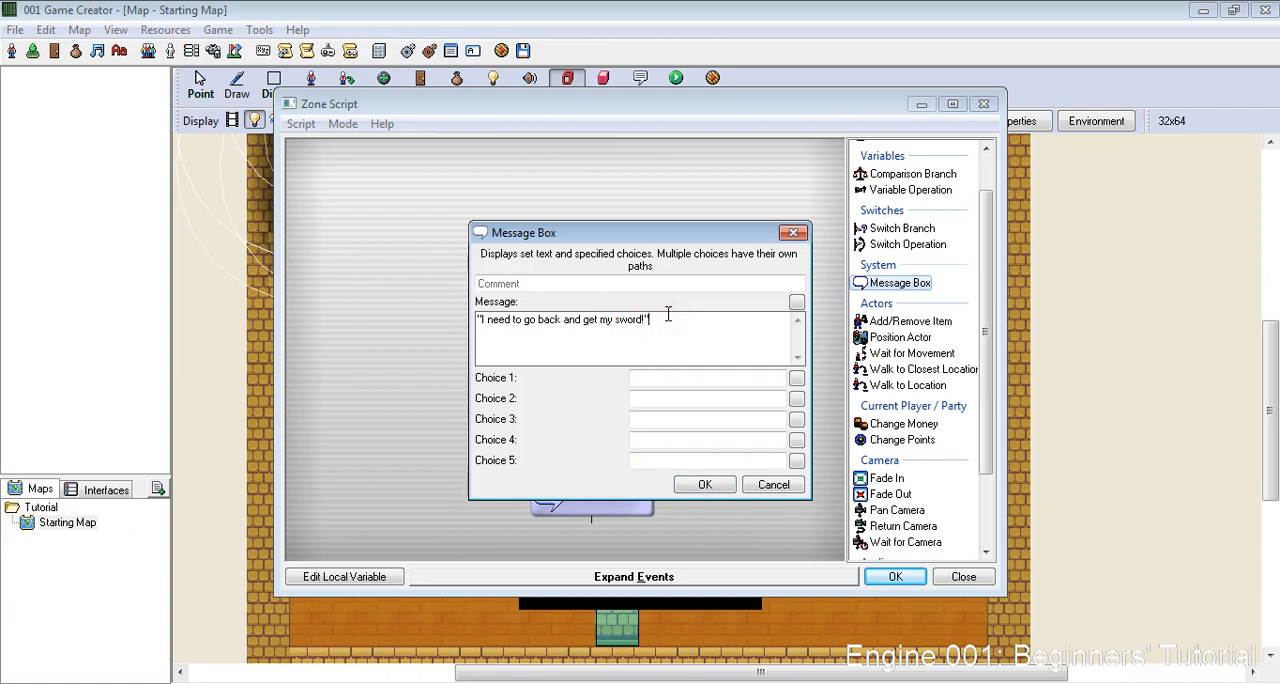
{"action": "left_click", "coordinate": [700, 485]}
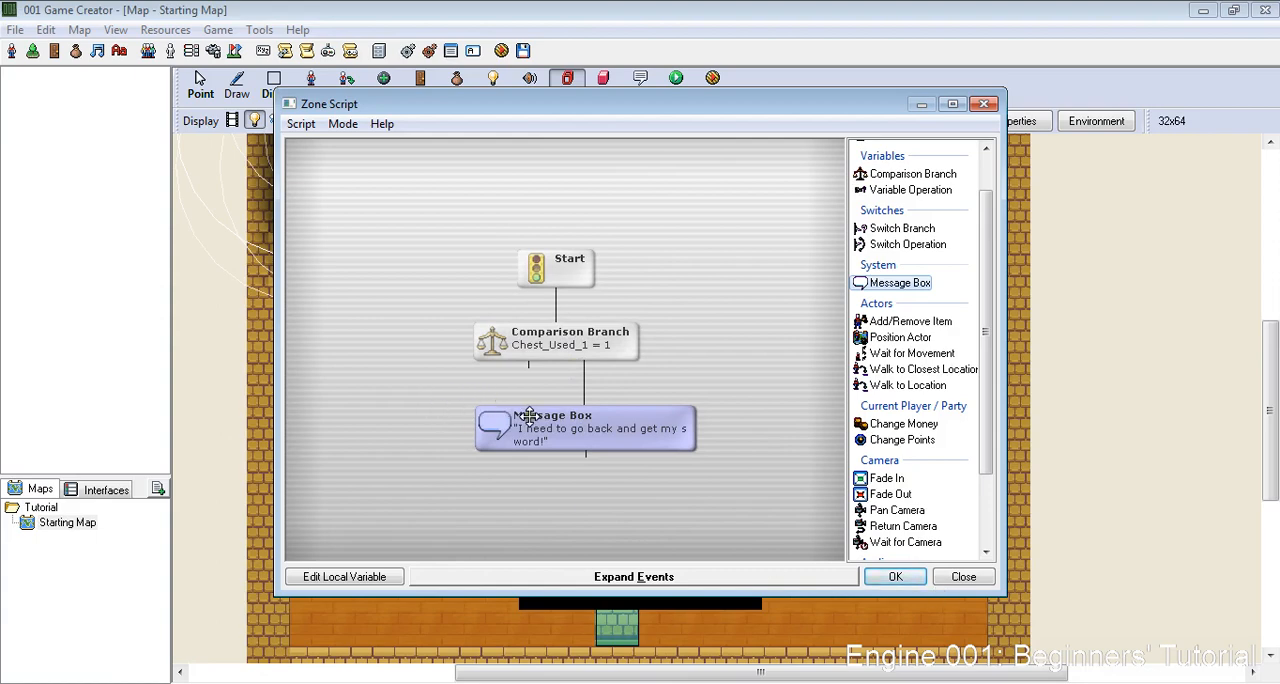
{"action": "left_click_drag", "start_coordinate": [529, 415], "coordinate": [584, 453]}
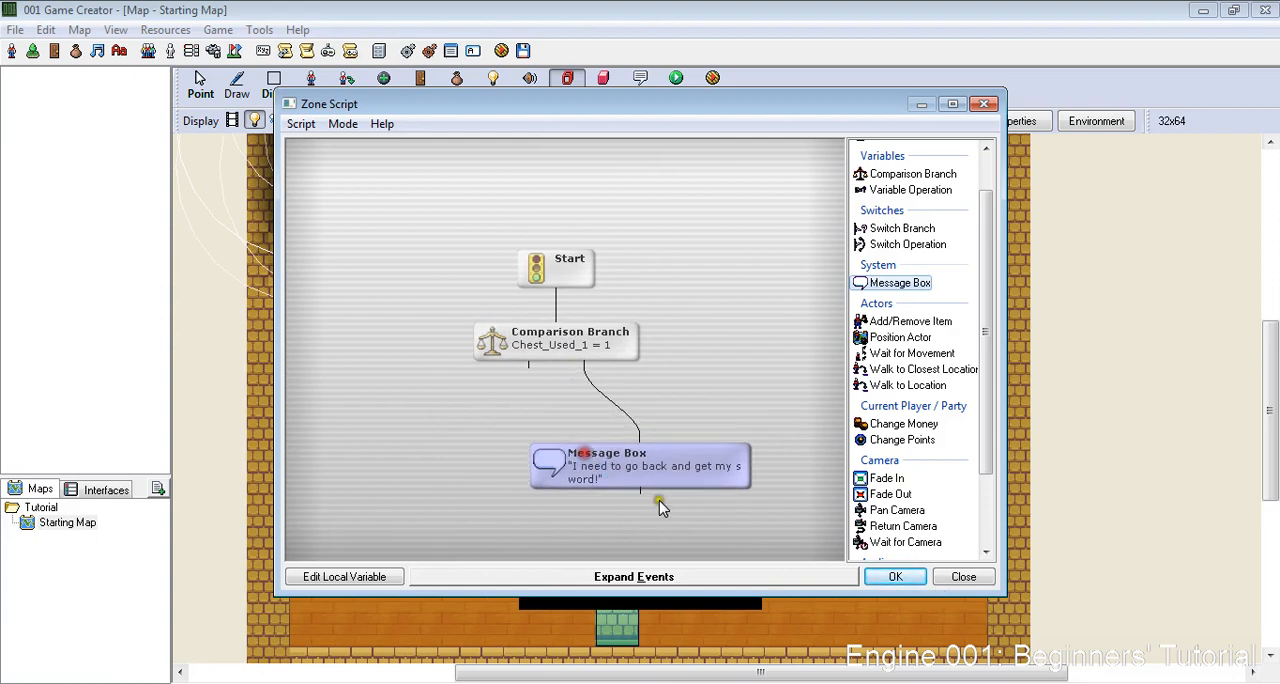
{"action": "left_click", "coordinate": [887, 578]}
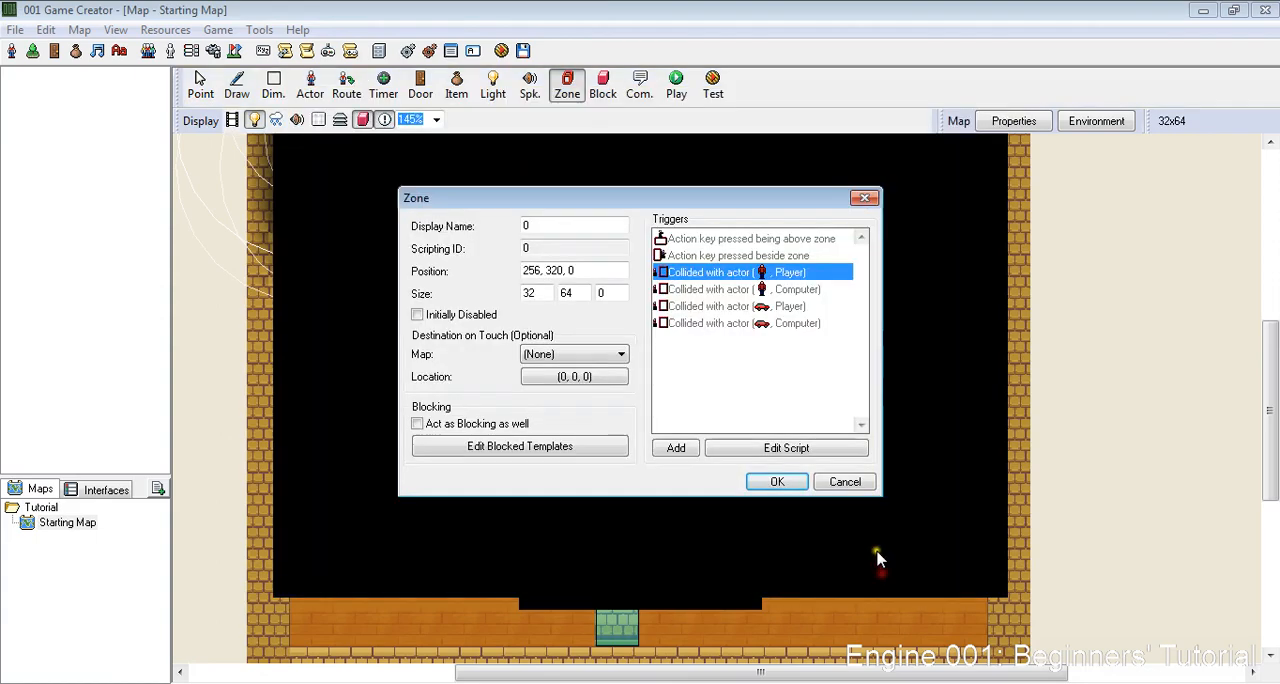
{"action": "left_click", "coordinate": [768, 486]}
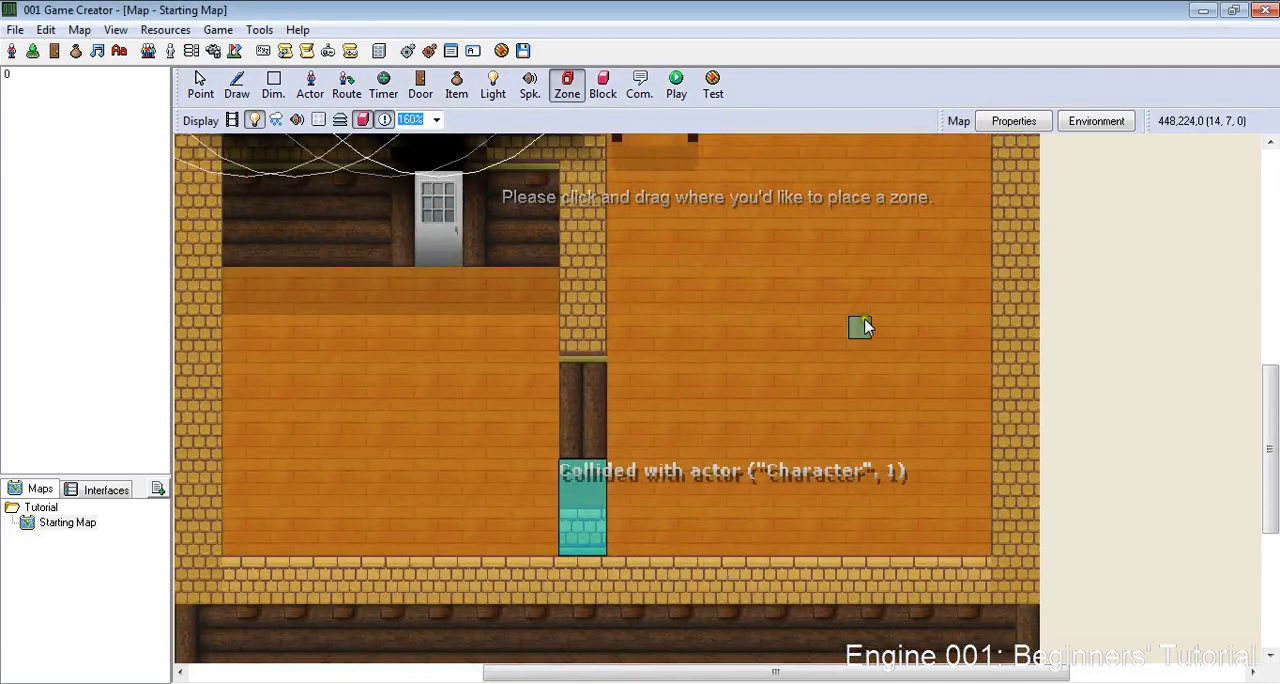
- Draw an 80x80 zone around the two chests against the bedroom's back wall
{"action": "scroll", "coordinate": [914, 248], "scroll_direction": "down", "scroll_amount": 3}
{"action": "scroll", "coordinate": [926, 230], "scroll_direction": "up", "scroll_amount": 1}
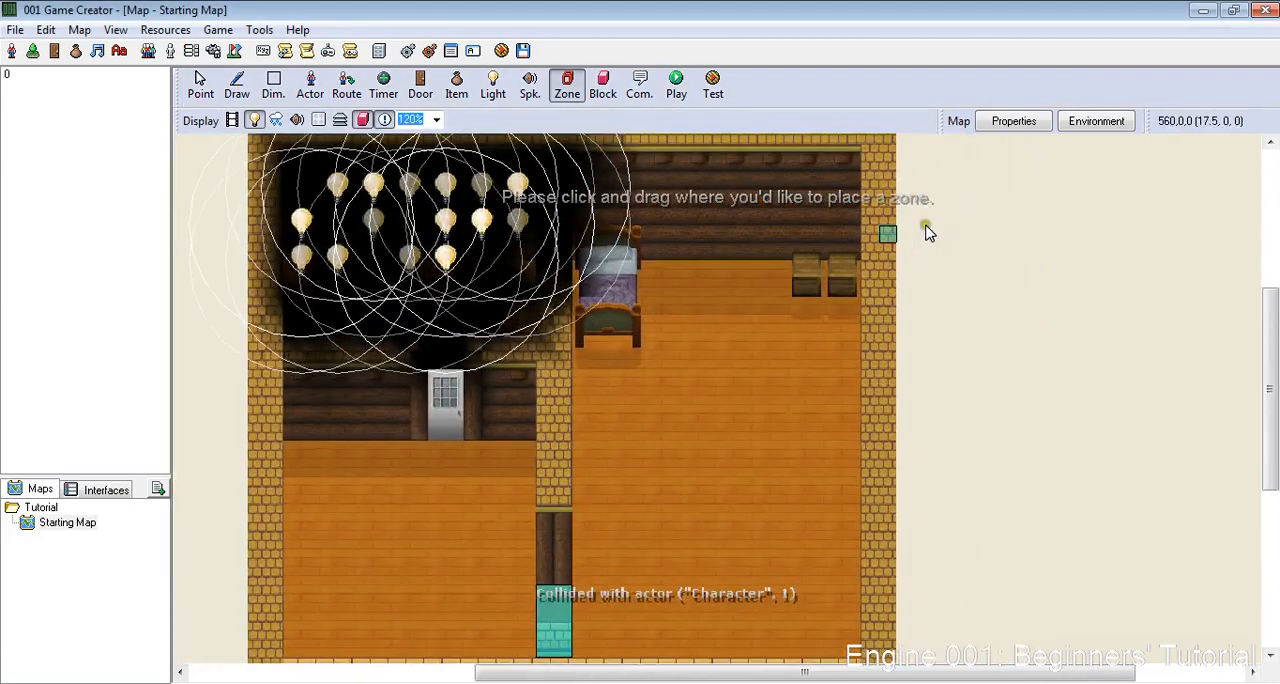
{"action": "right_click", "coordinate": [787, 316]}
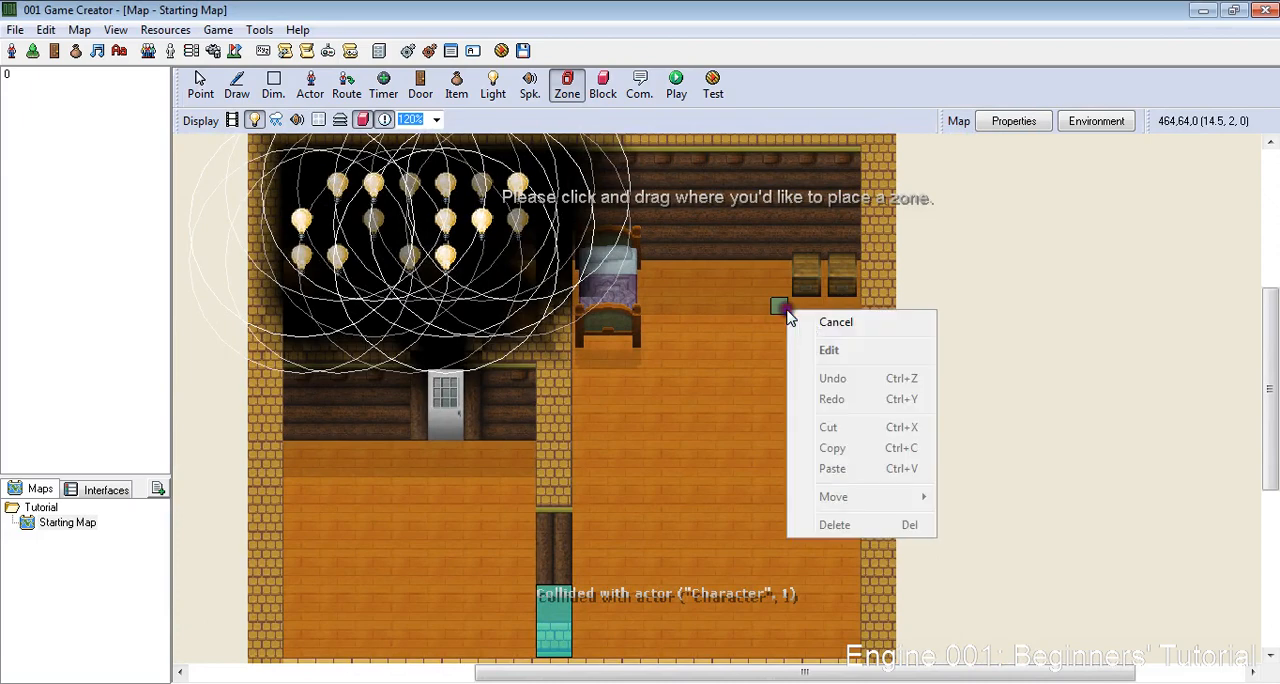
{"action": "right_click", "coordinate": [766, 323]}
{"action": "left_click", "coordinate": [773, 312]}
{"action": "left_click_drag", "start_coordinate": [773, 312], "coordinate": [862, 246]}
{"action": "left_click", "coordinate": [846, 481]}
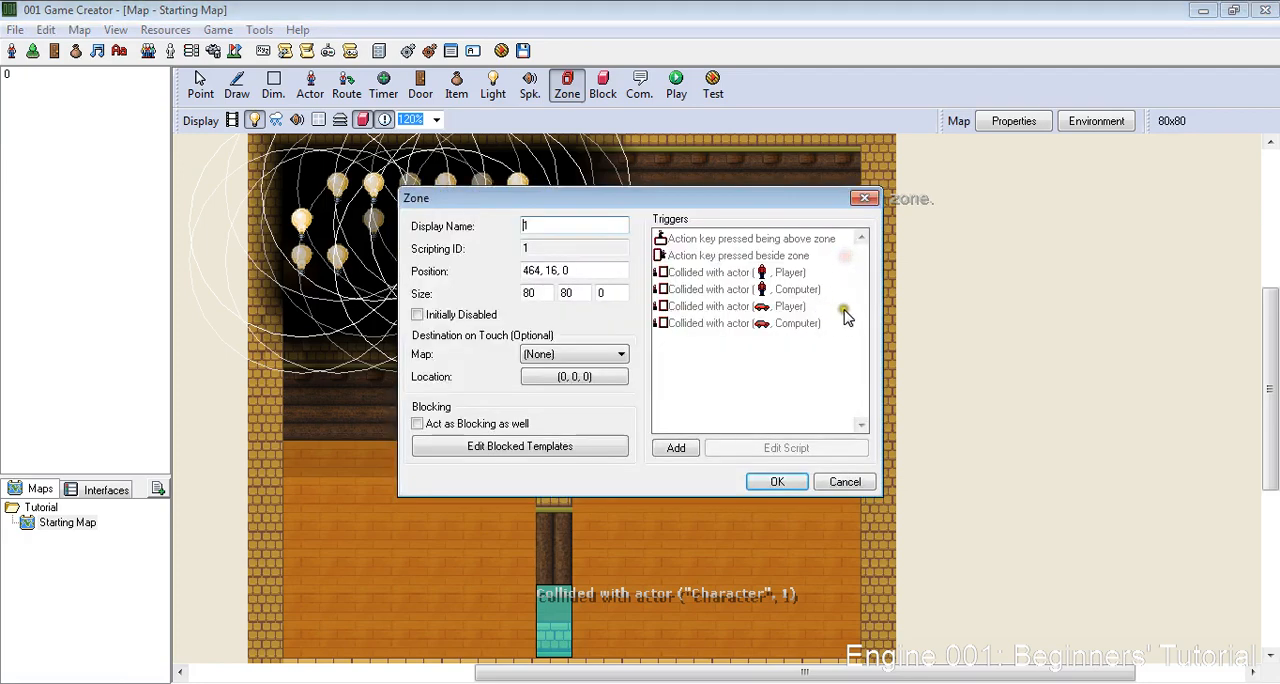
- Script the chest zone to show the message "I found my sword! Yay!" when the action key is pressed above it
{"action": "double_click", "coordinate": [705, 243]}
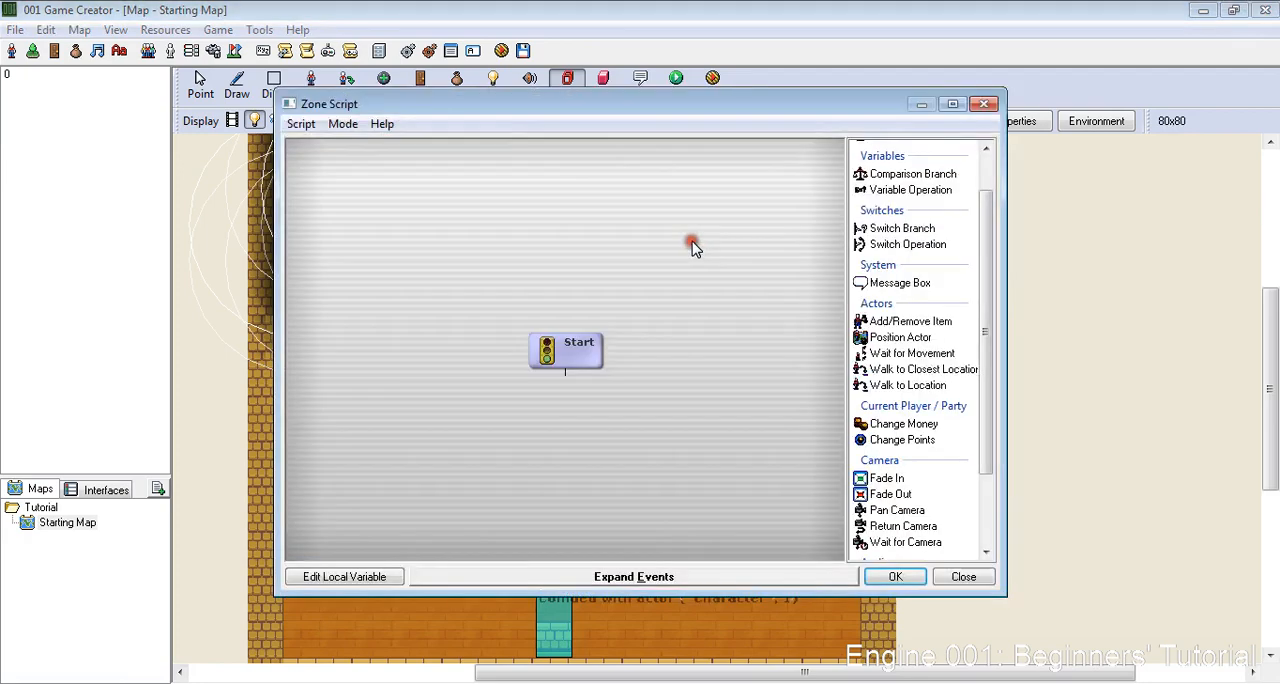
{"action": "double_click", "coordinate": [900, 283]}
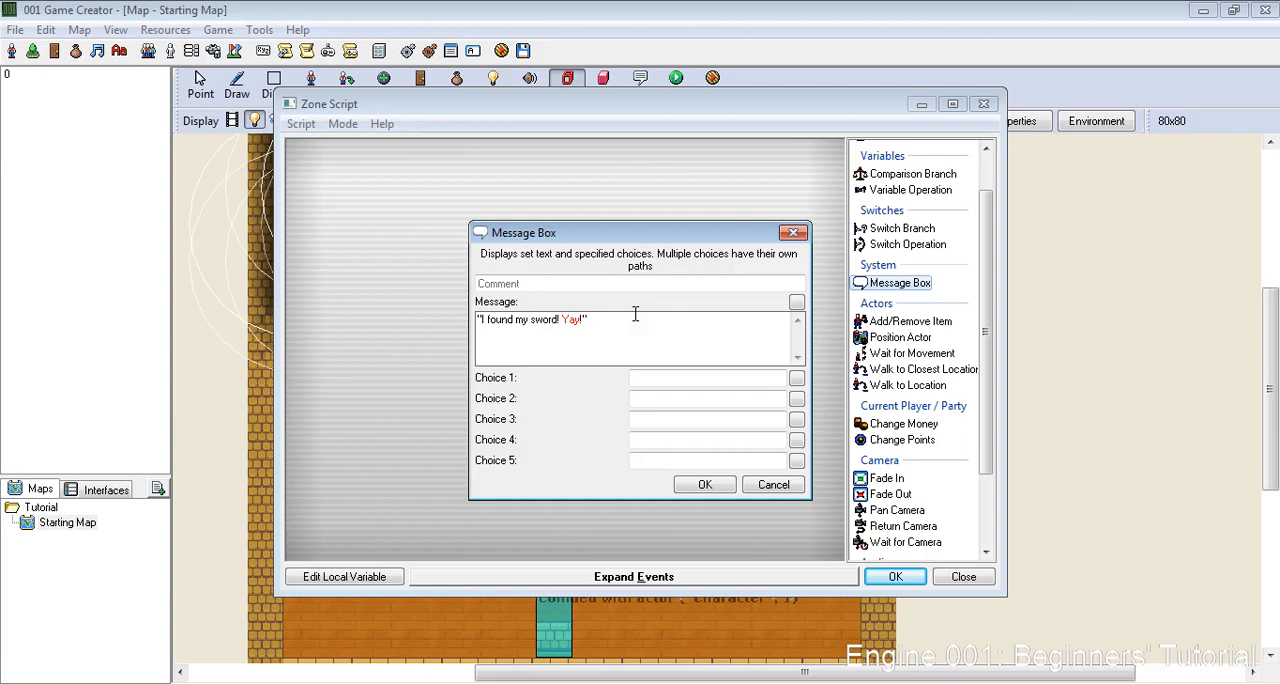
{"action": "left_click", "coordinate": [678, 490]}
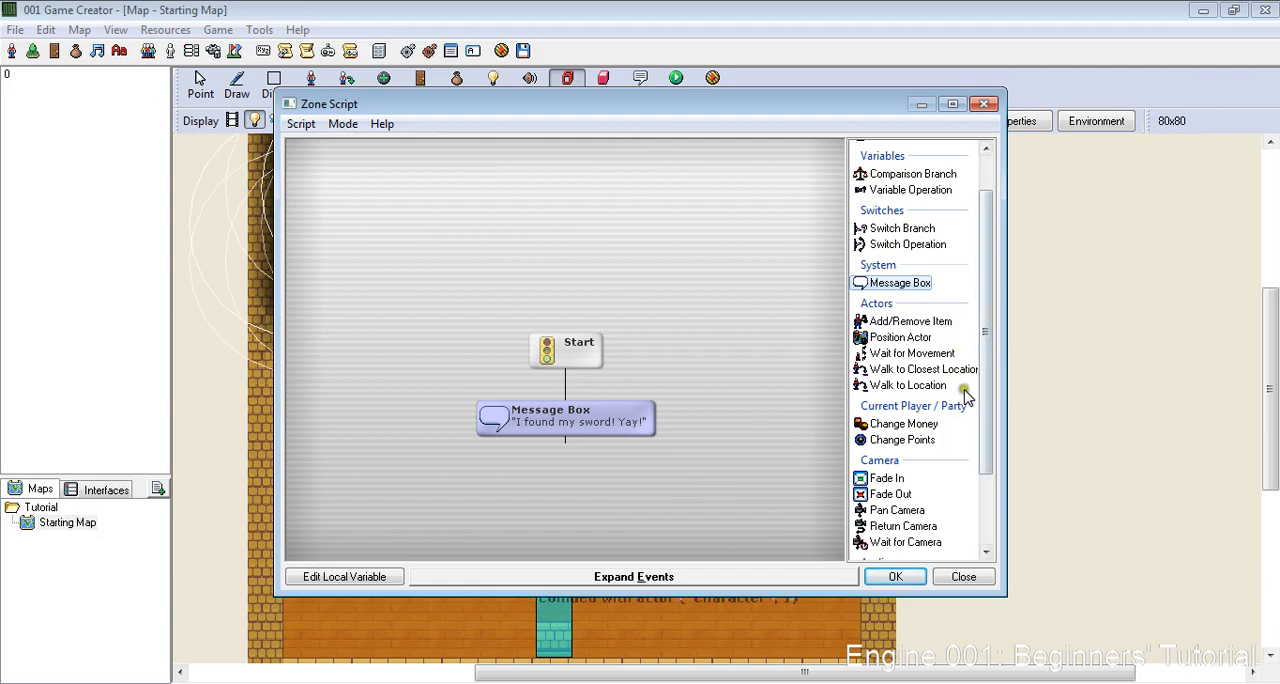
- Append an Add/Remove Item event that adds 1 Sword from the Equipment resources to the main actor
{"action": "scroll", "coordinate": [982, 400], "scroll_direction": "down", "scroll_amount": 2}
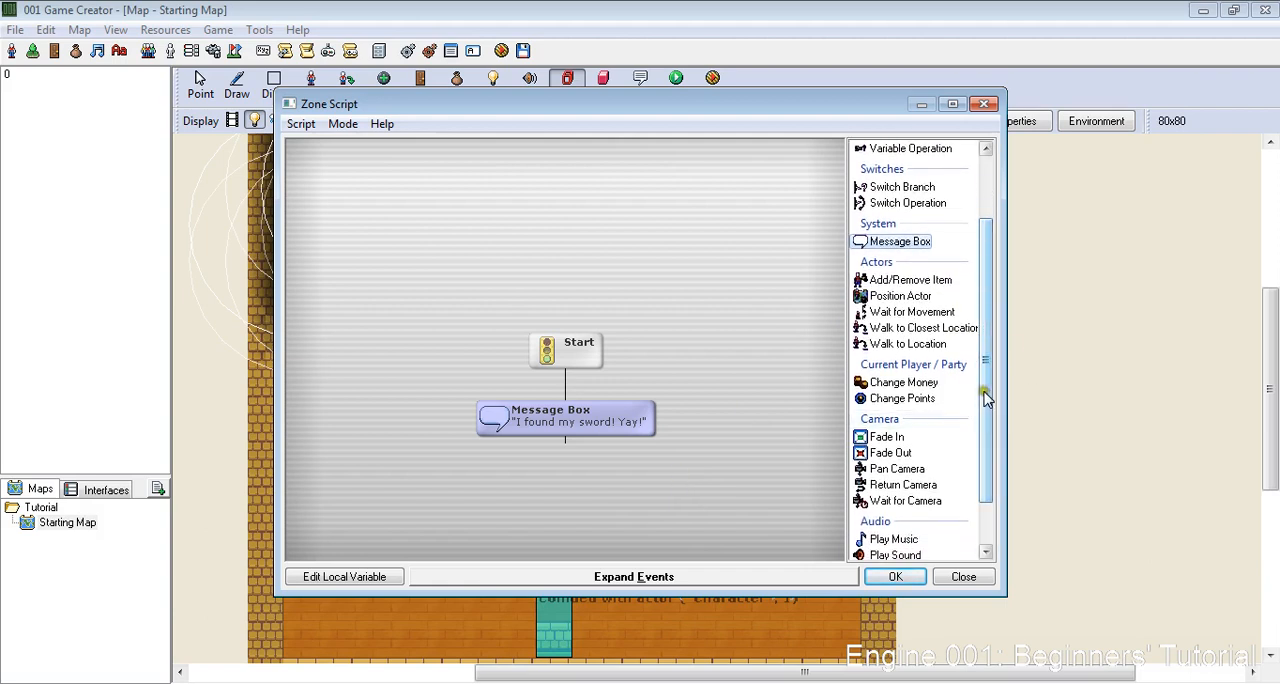
{"action": "double_click", "coordinate": [923, 285]}
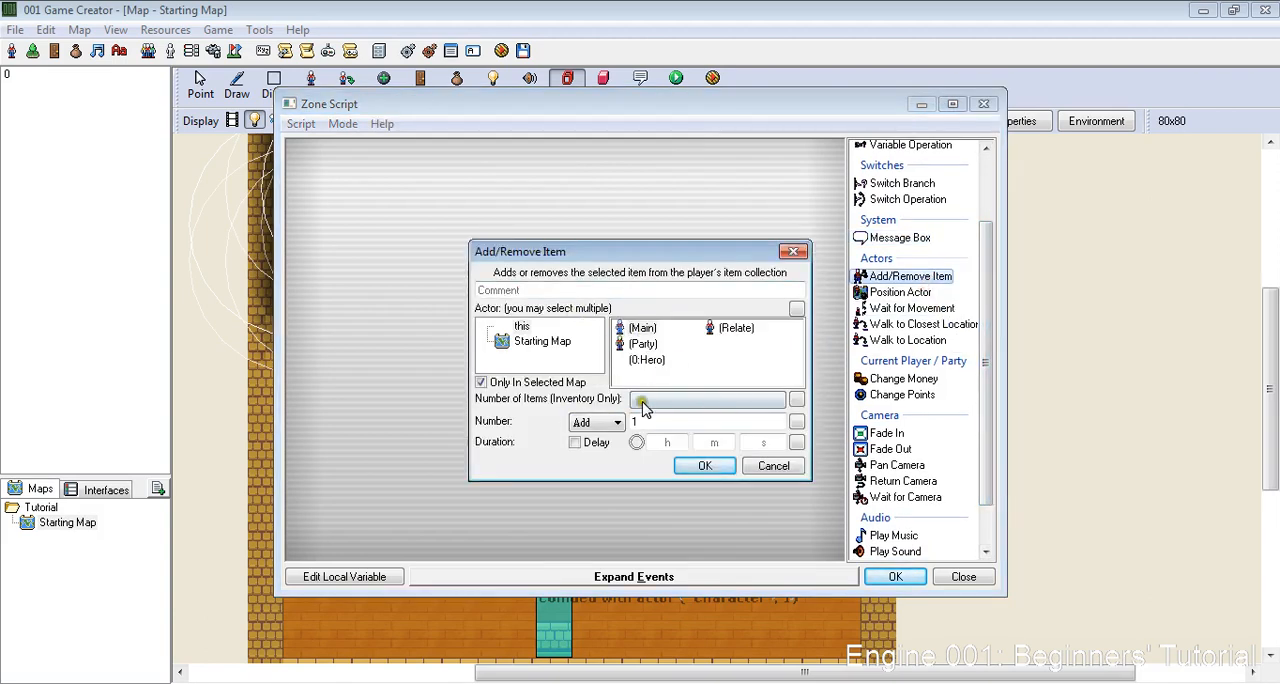
{"action": "left_click", "coordinate": [643, 404]}
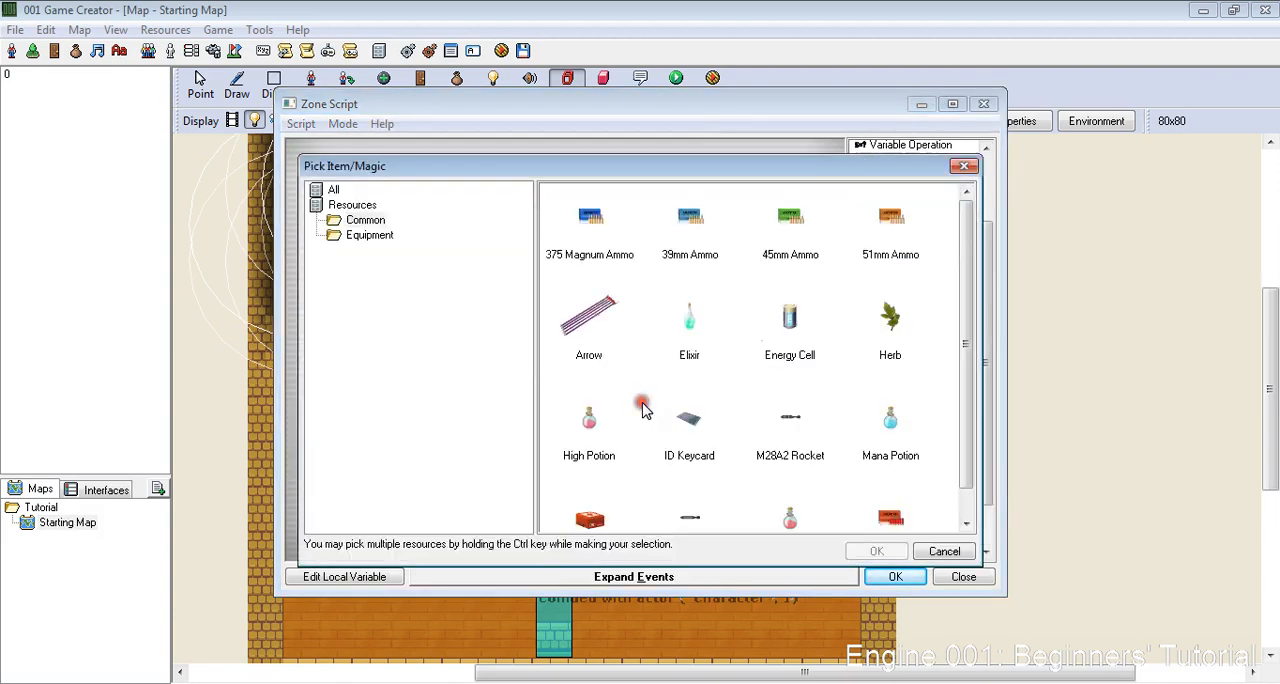
{"action": "left_click", "coordinate": [370, 235]}
{"action": "left_click", "coordinate": [805, 325]}
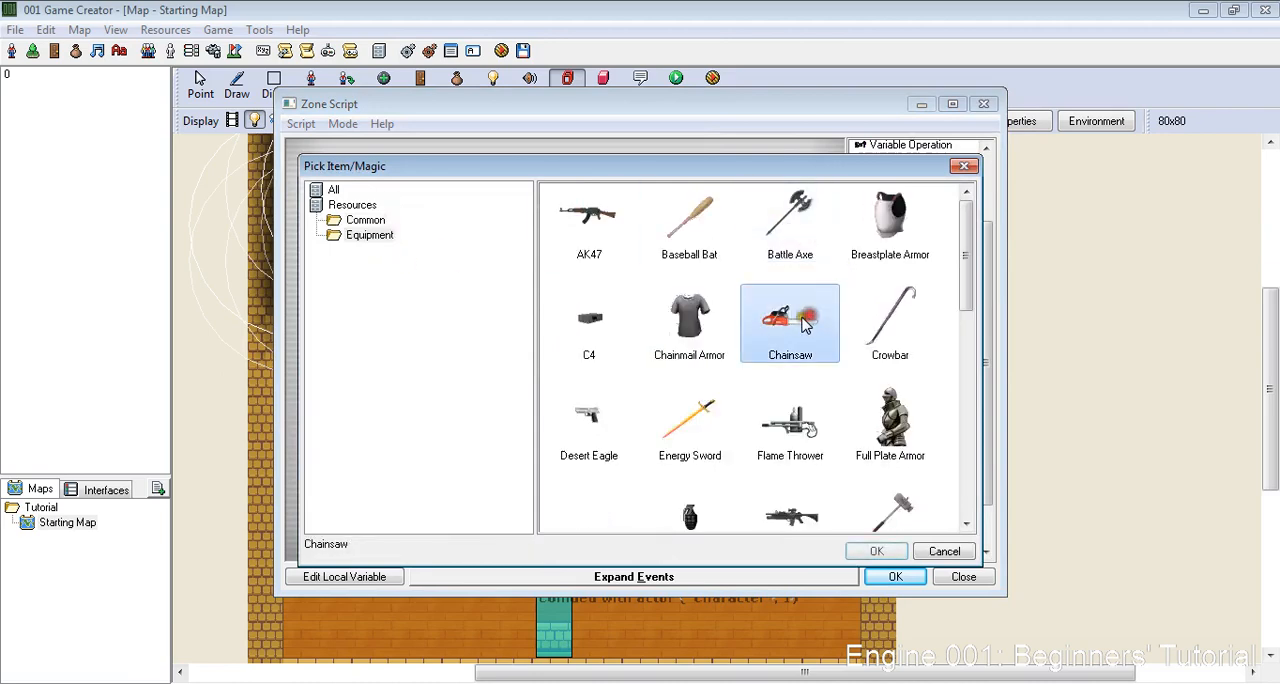
{"action": "scroll", "coordinate": [790, 334], "scroll_direction": "down", "scroll_amount": 3}
{"action": "scroll", "coordinate": [772, 343], "scroll_direction": "up", "scroll_amount": 3}
{"action": "scroll", "coordinate": [739, 288], "scroll_direction": "down", "scroll_amount": 7}
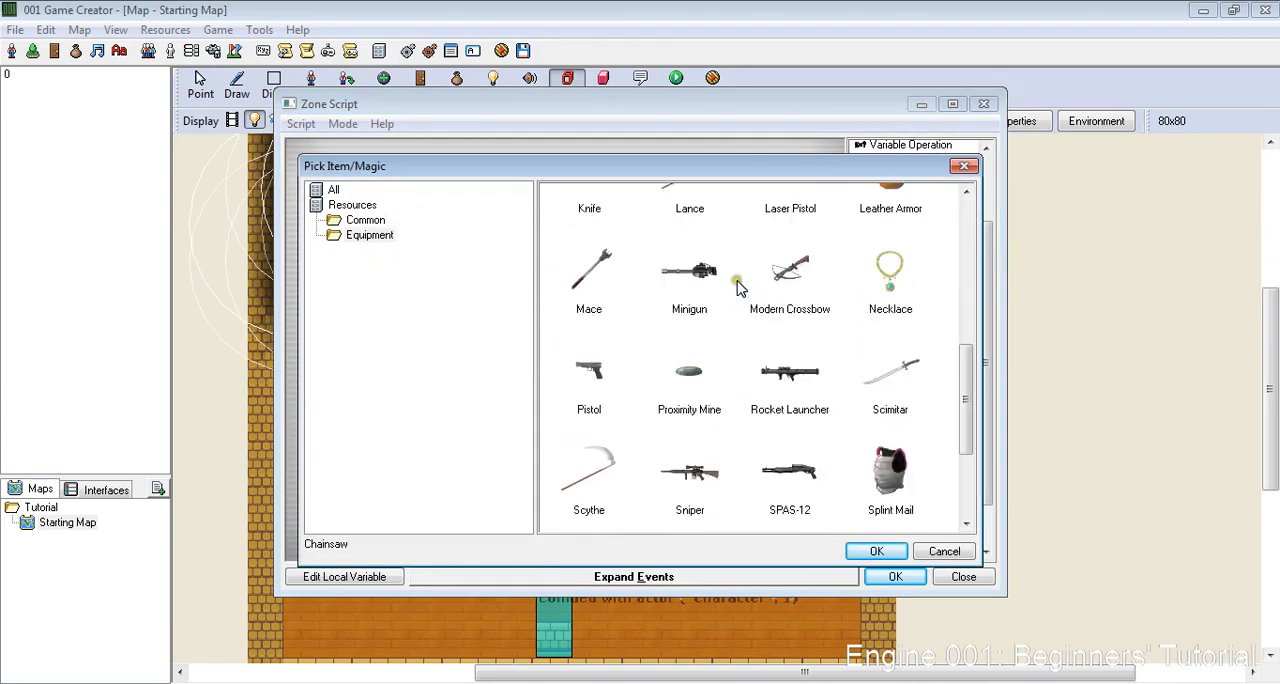
{"action": "scroll", "coordinate": [739, 288], "scroll_direction": "down", "scroll_amount": 3}
{"action": "double_click", "coordinate": [885, 378]}
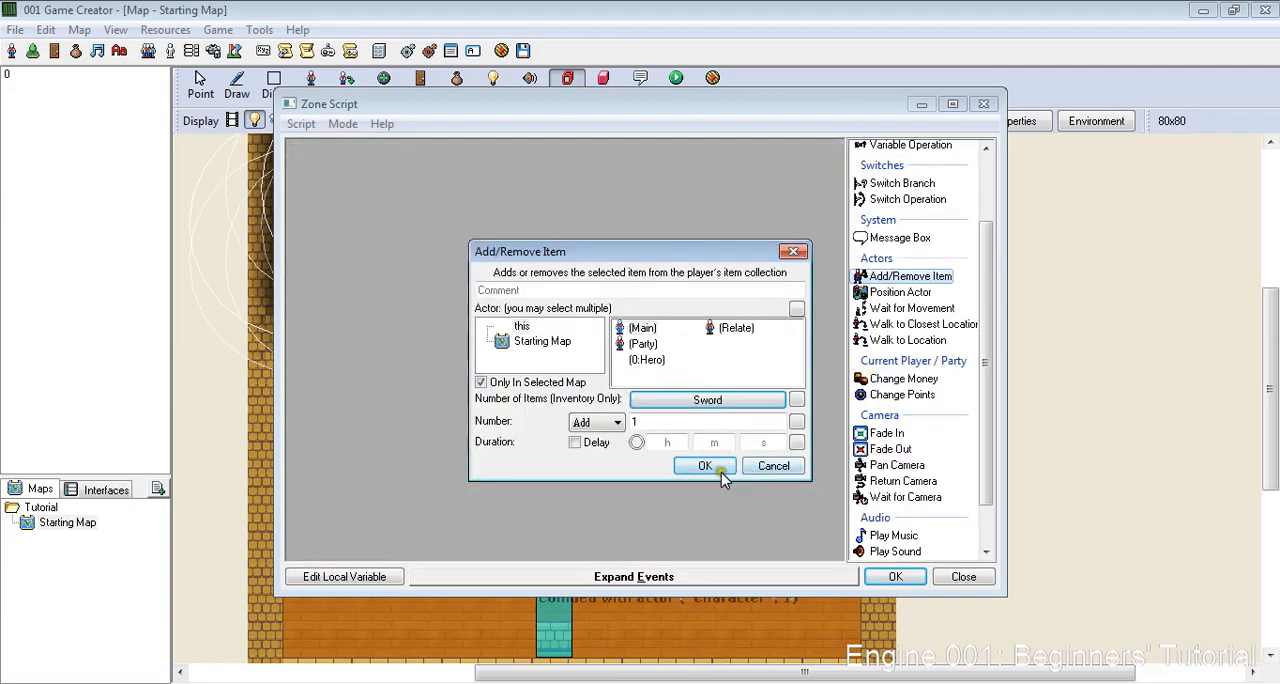
{"action": "left_click", "coordinate": [690, 477]}
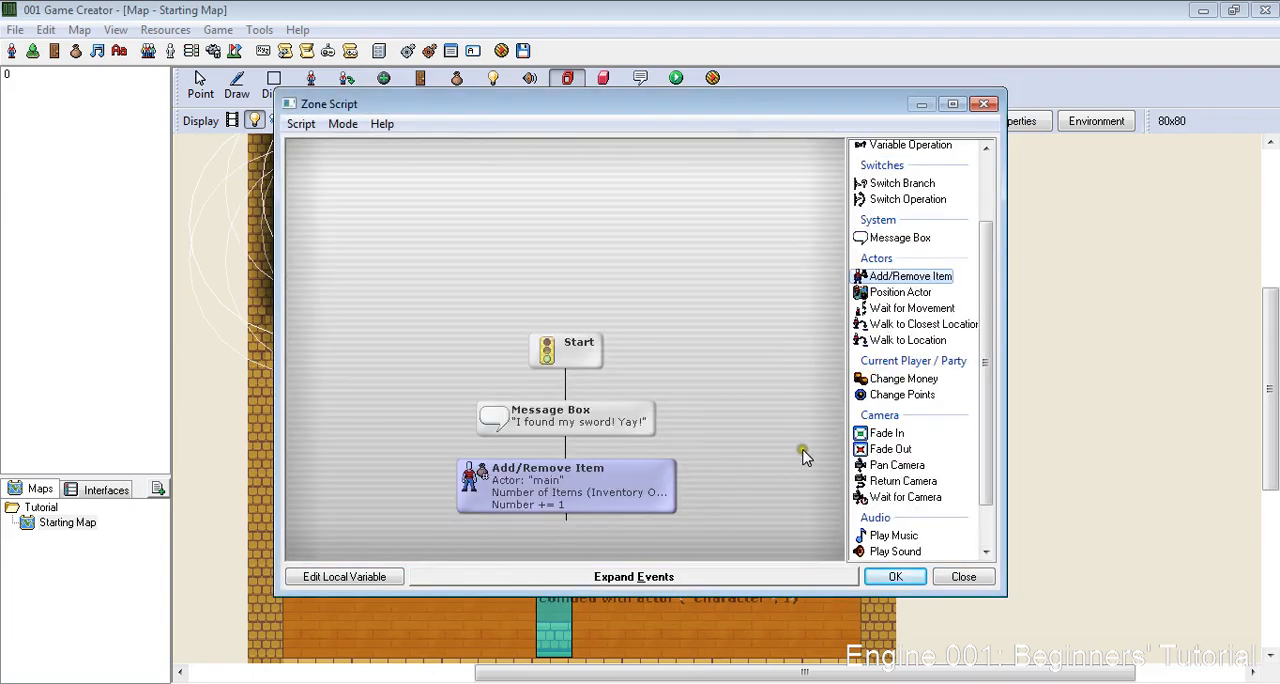
- Append a Variable Operation setting Chest_Used_1 to 1, and accept the script and the chest zone
{"action": "left_click_drag", "start_coordinate": [990, 292], "coordinate": [951, 213]}
{"action": "double_click", "coordinate": [948, 239]}
{"action": "left_click", "coordinate": [716, 354]}
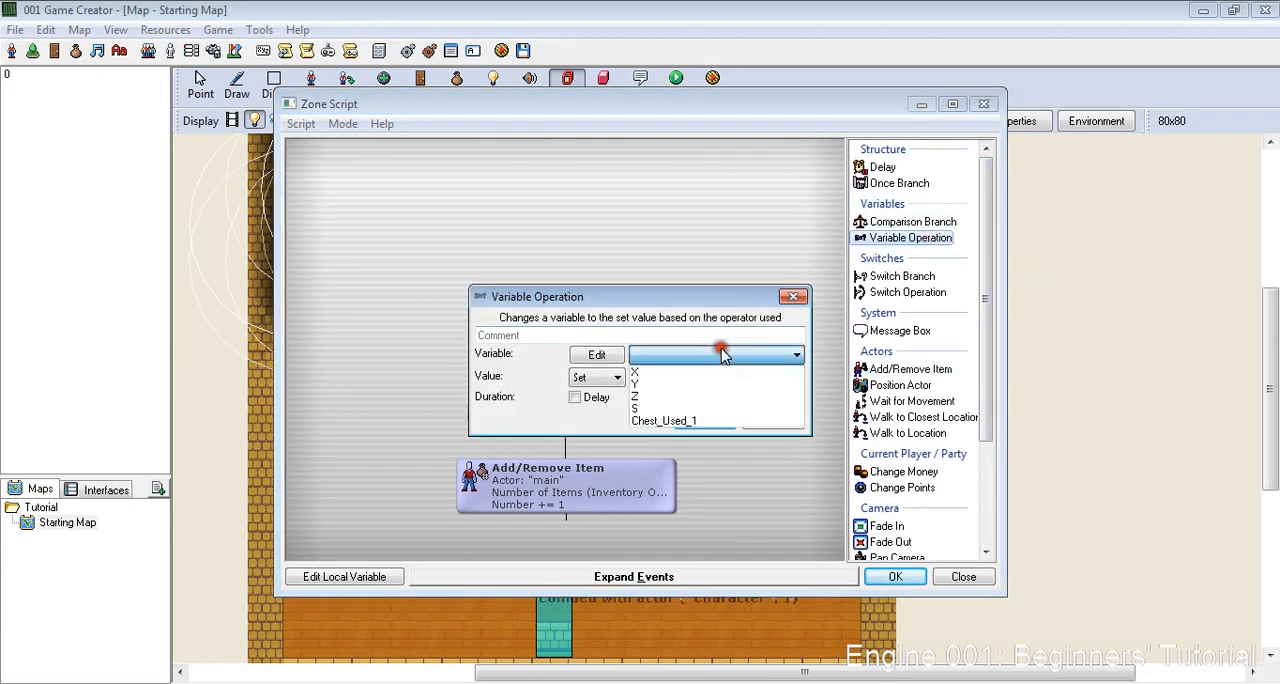
{"action": "left_click", "coordinate": [706, 421]}
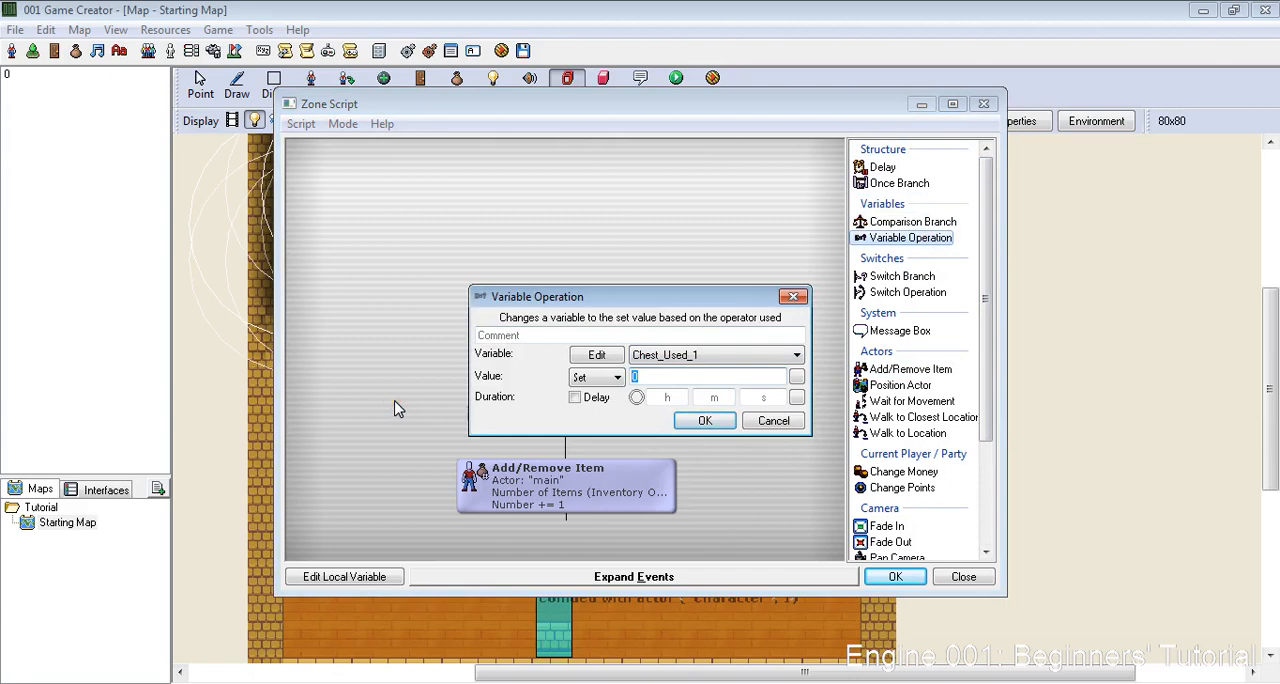
{"action": "key", "text": "Return"}
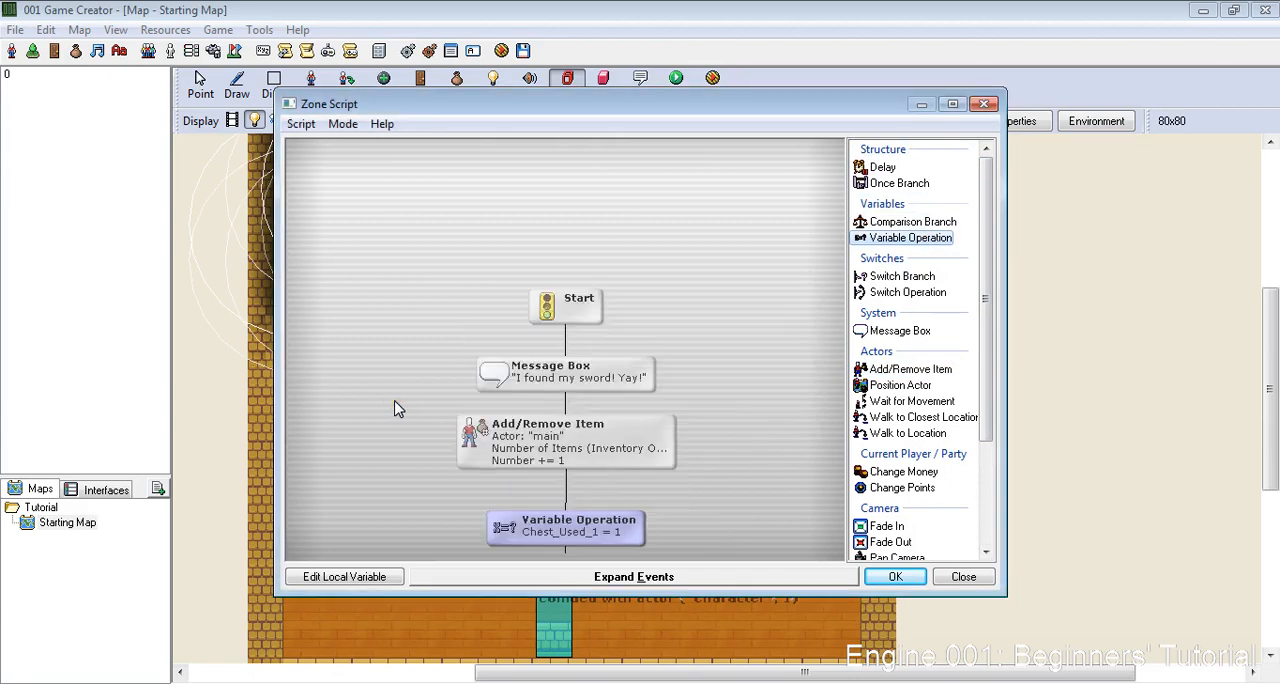
{"action": "left_click", "coordinate": [896, 578]}
{"action": "left_click", "coordinate": [780, 481]}
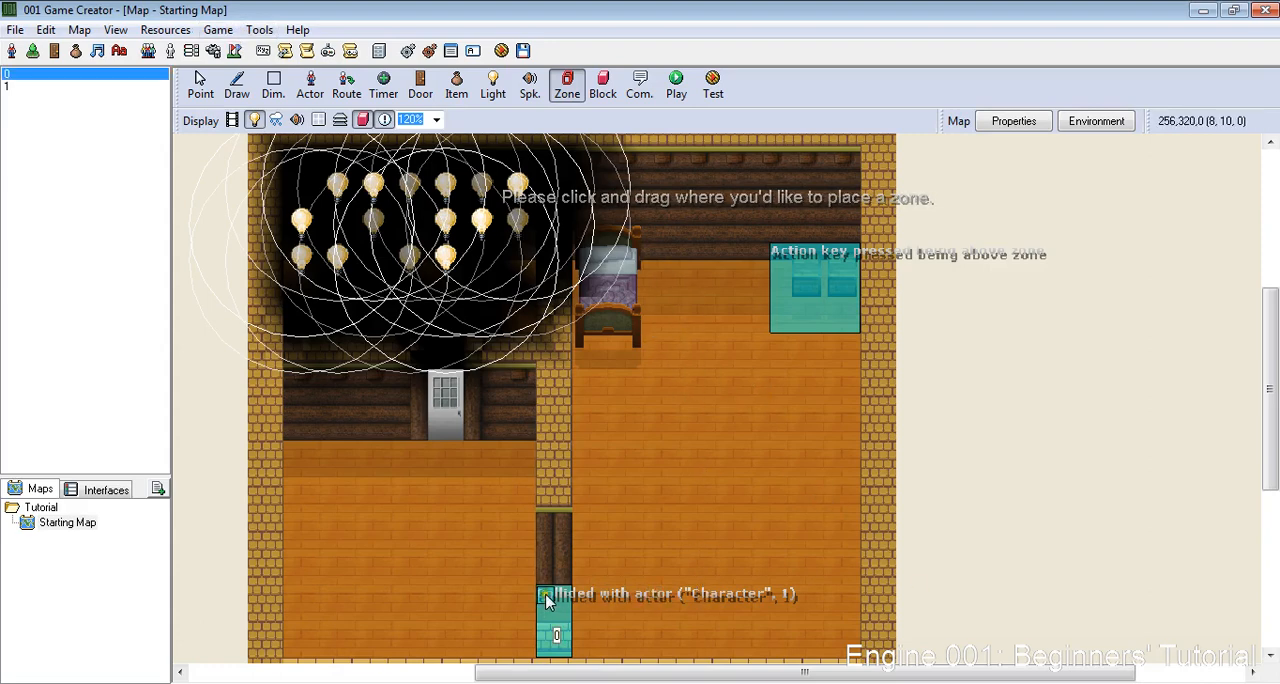
{"action": "left_click", "coordinate": [218, 30]}
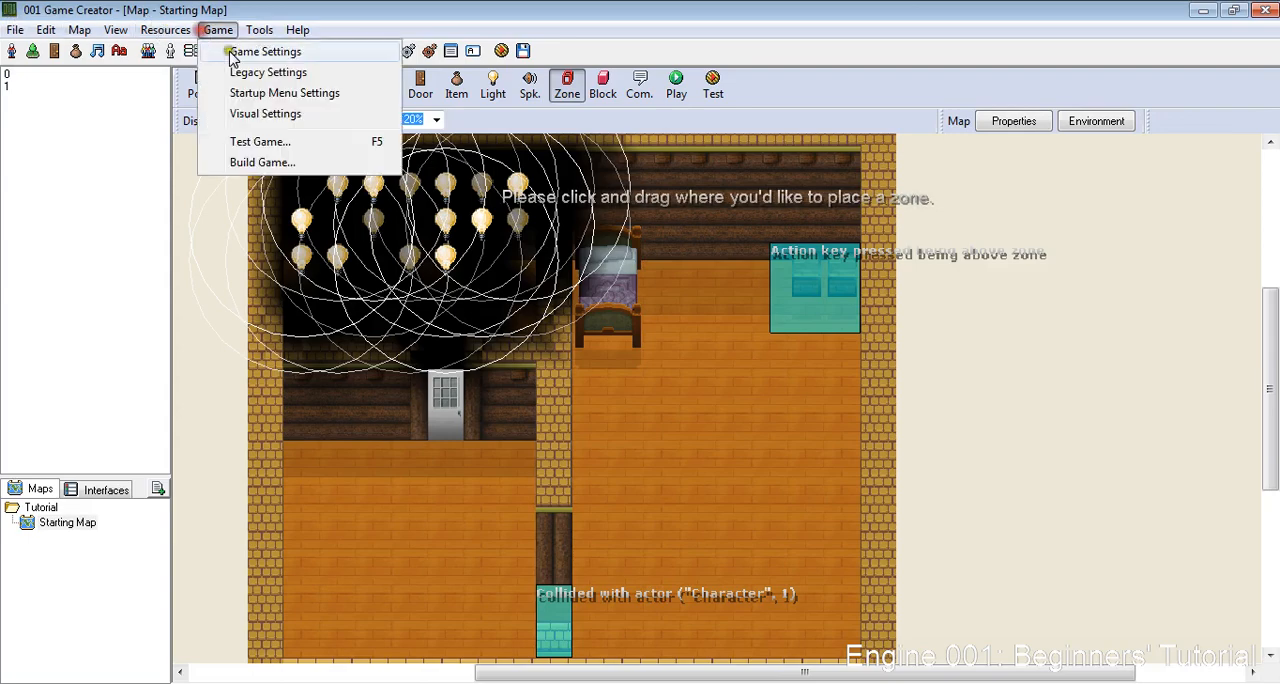
{"action": "left_click", "coordinate": [245, 53]}
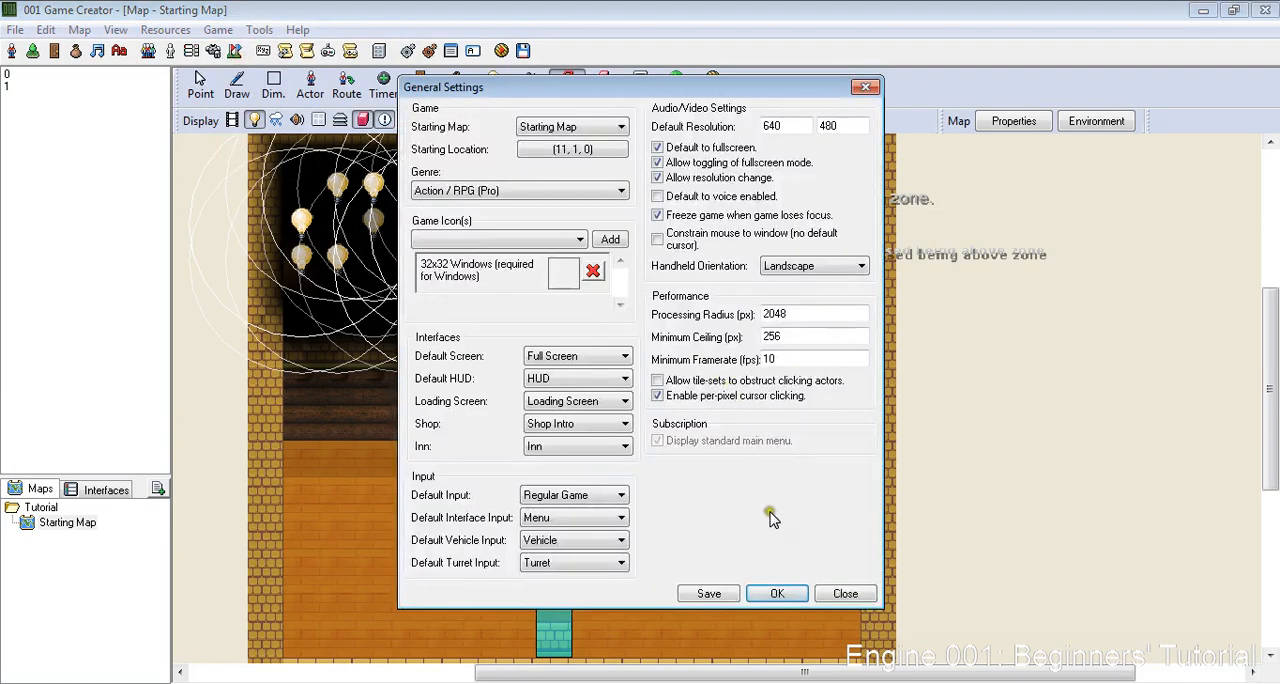
{"action": "left_click", "coordinate": [840, 596]}
- Start a test run of the game and maximize its window
{"action": "left_click", "coordinate": [218, 30]}
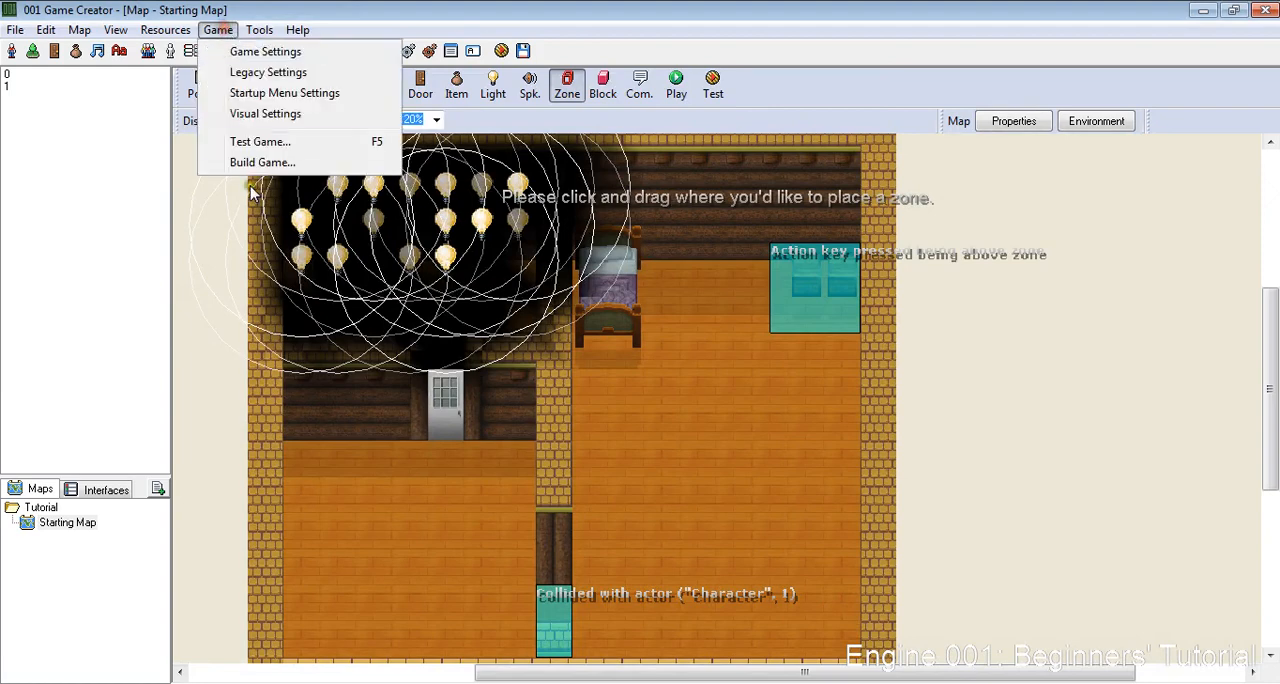
{"action": "left_click", "coordinate": [250, 137]}
{"action": "left_click", "coordinate": [596, 420]}
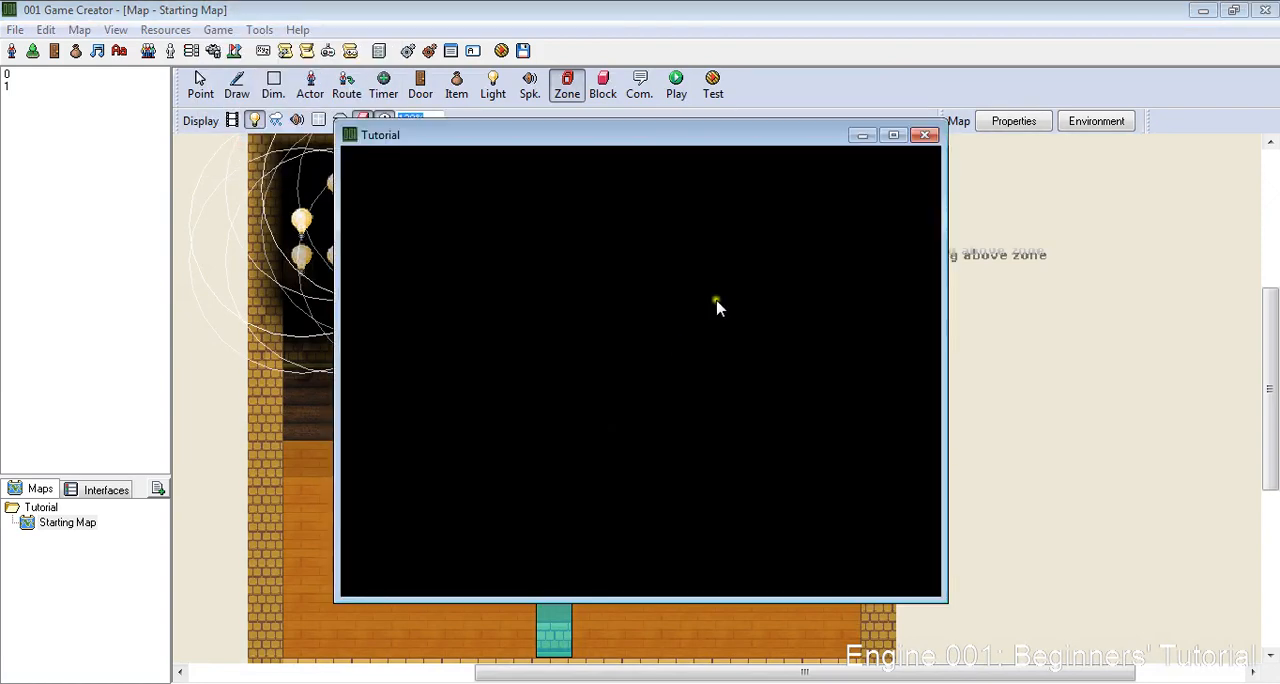
{"action": "left_click", "coordinate": [893, 135]}
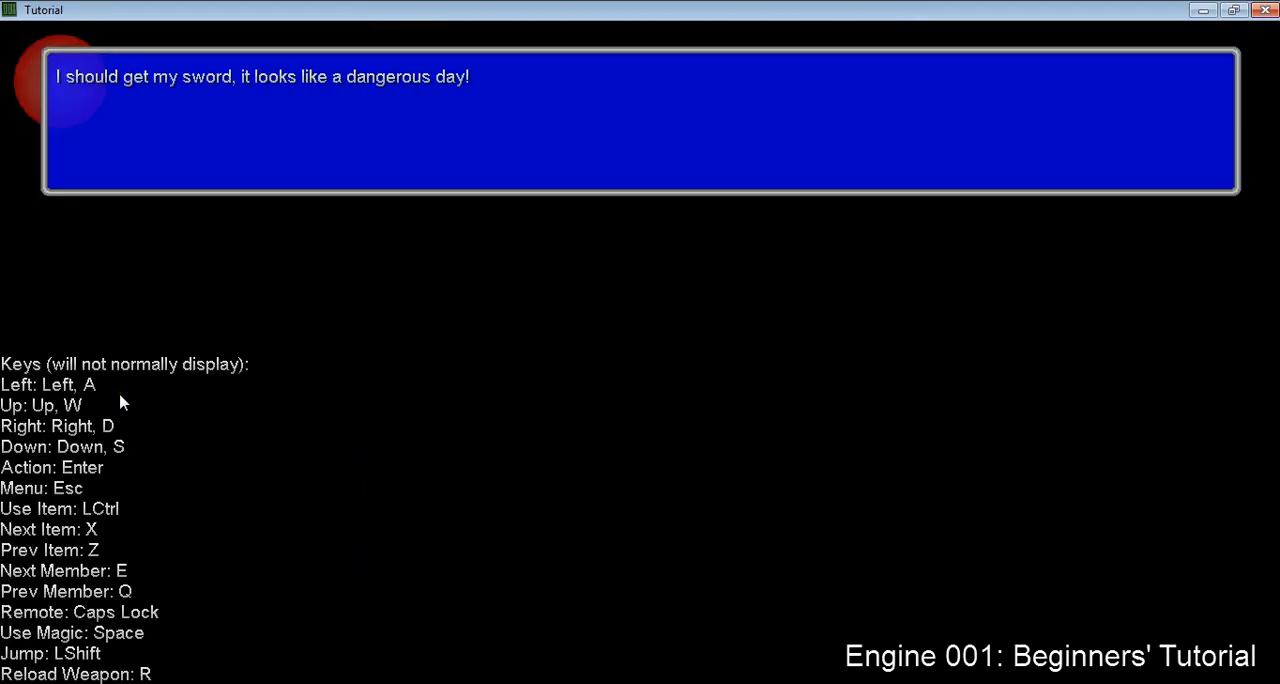
- Dismiss the opening message and walk the character into the doorway without the sword to test the blocking zone
{"action": "key", "text": "Return"}
{"action": "key", "text": "Right"}
{"action": "key", "text": "Down"}
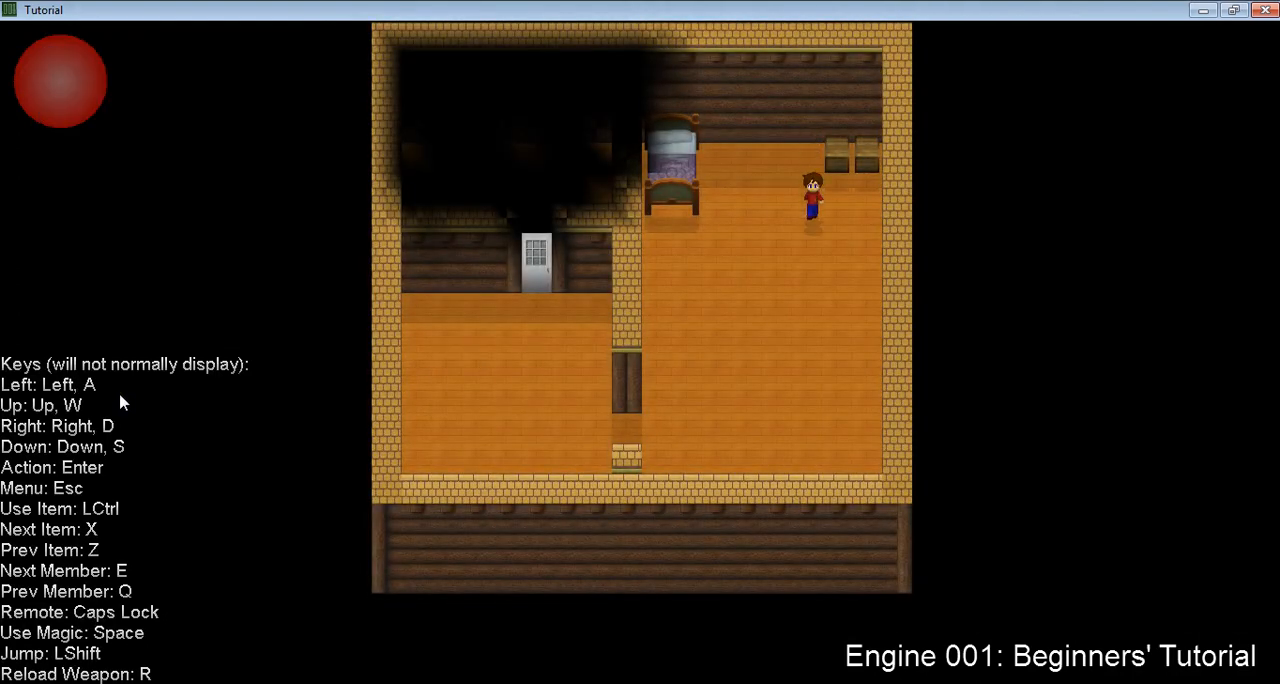
{"action": "key", "text": "Left"}
{"action": "key", "text": "Down"}
{"action": "key", "text": "Left"}
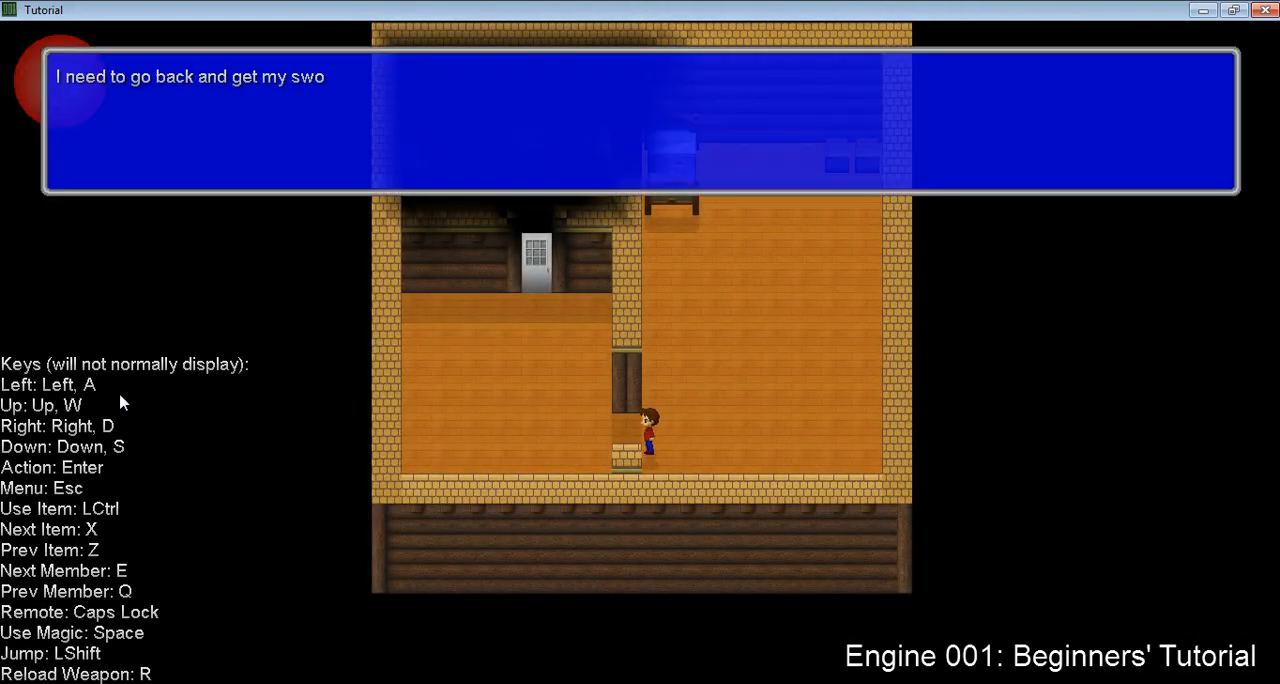
- Dismiss the doorway message, walk the character back to the chests and use the action there to take the sword
{"action": "key", "text": "Return"}
{"action": "key", "text": "Right"}
{"action": "key", "text": "Up"}
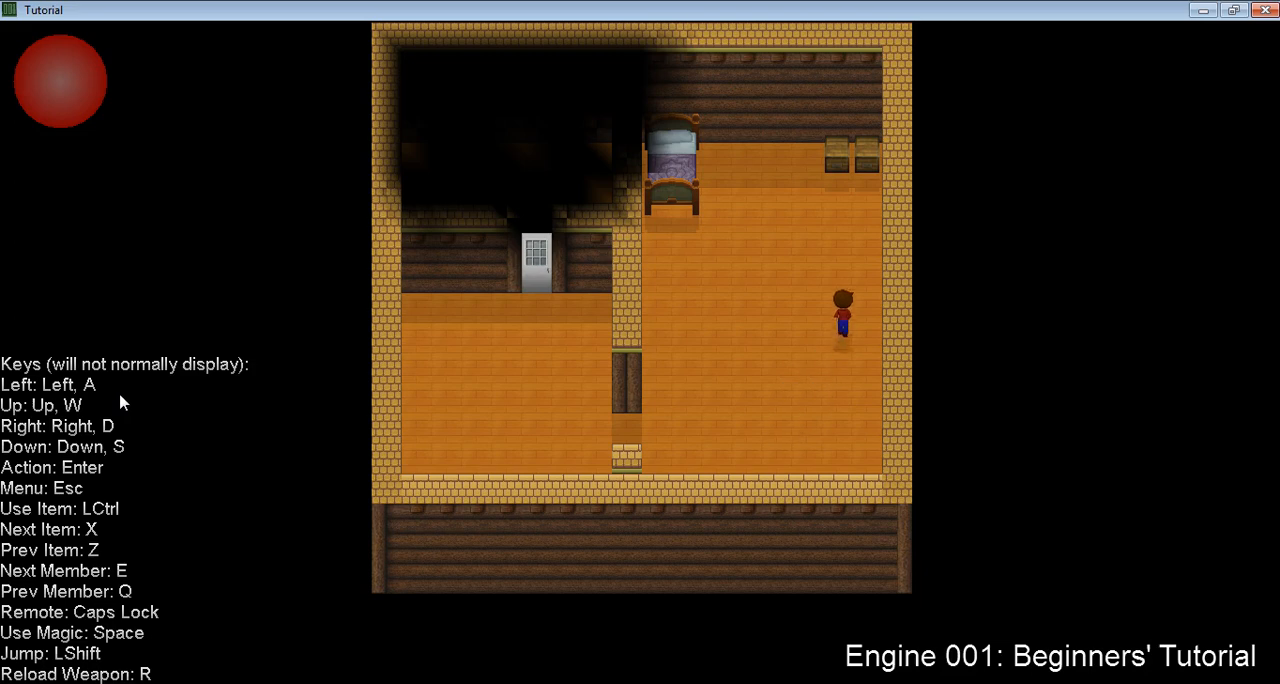
{"action": "key", "text": "Up"}
{"action": "key", "text": "Return"}
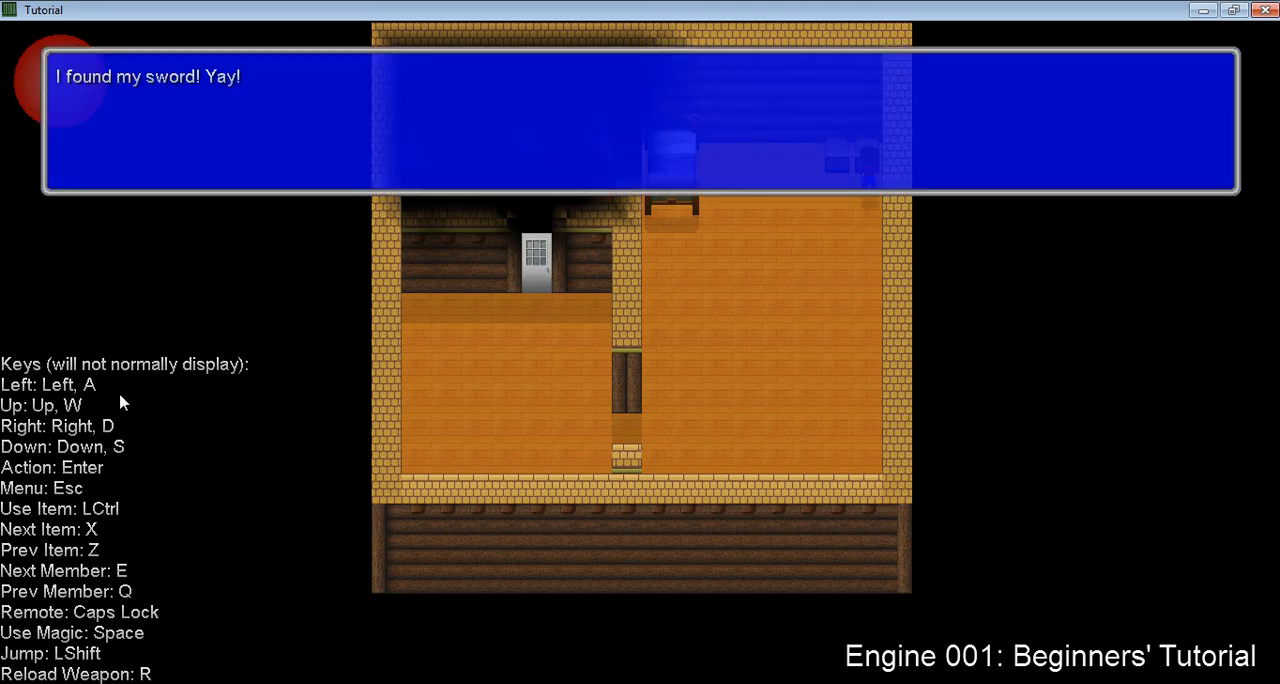
- Dismiss the chest message and walk the character through the doorway toward the other room
{"action": "key", "text": "Return"}
{"action": "key", "text": "Down"}
{"action": "key", "text": "Left"}
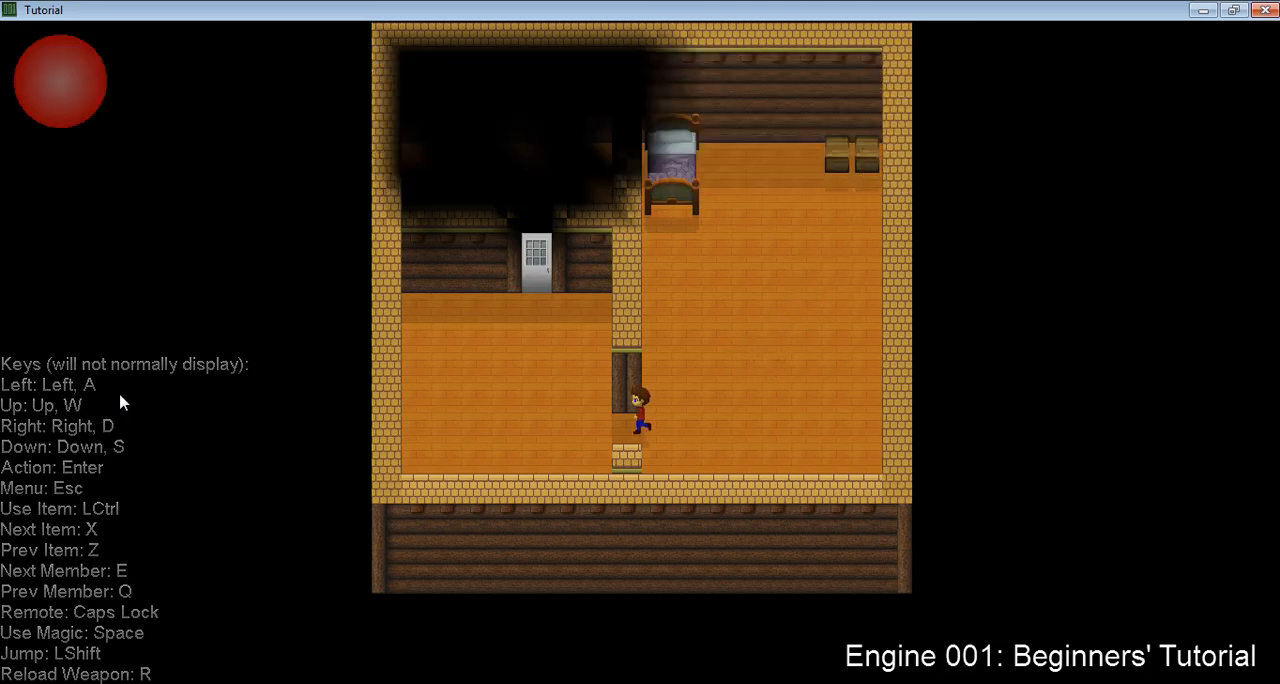
{"action": "key", "text": "Left"}
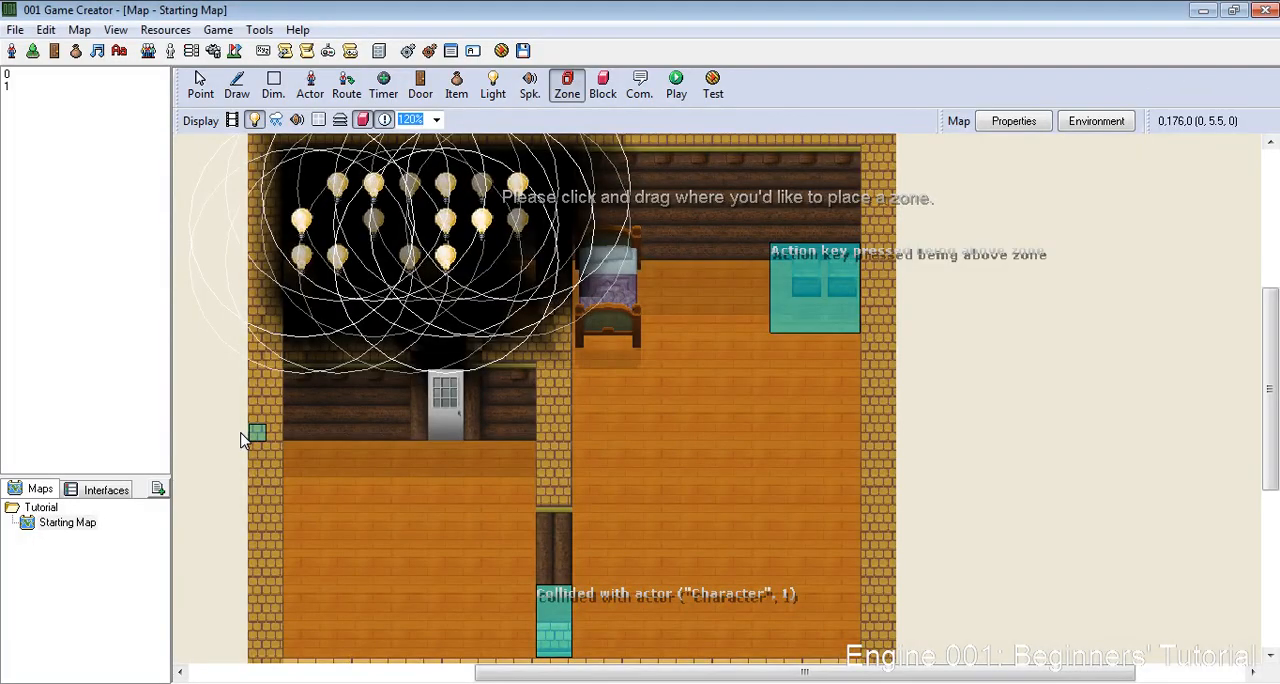
{"action": "scroll", "coordinate": [491, 449], "scroll_direction": "down", "scroll_amount": 3}
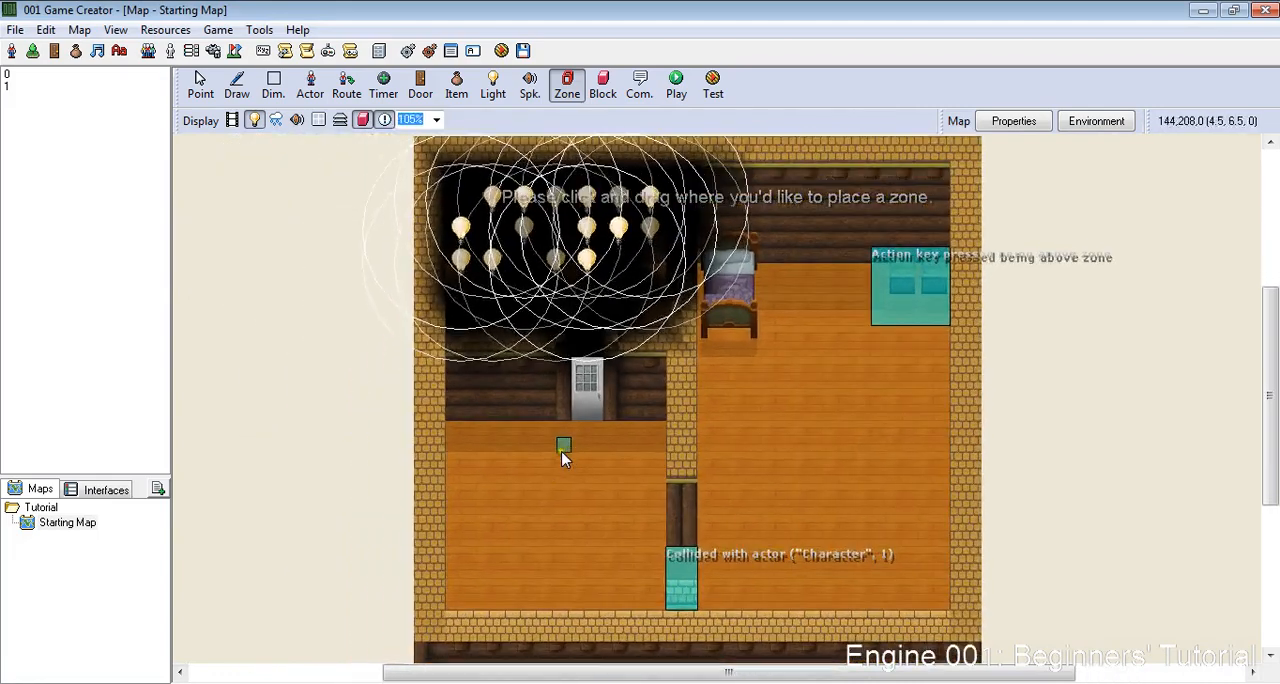
{"action": "scroll", "coordinate": [565, 457], "scroll_direction": "down", "scroll_amount": 2}
{"action": "scroll", "coordinate": [766, 546], "scroll_direction": "up", "scroll_amount": 2}
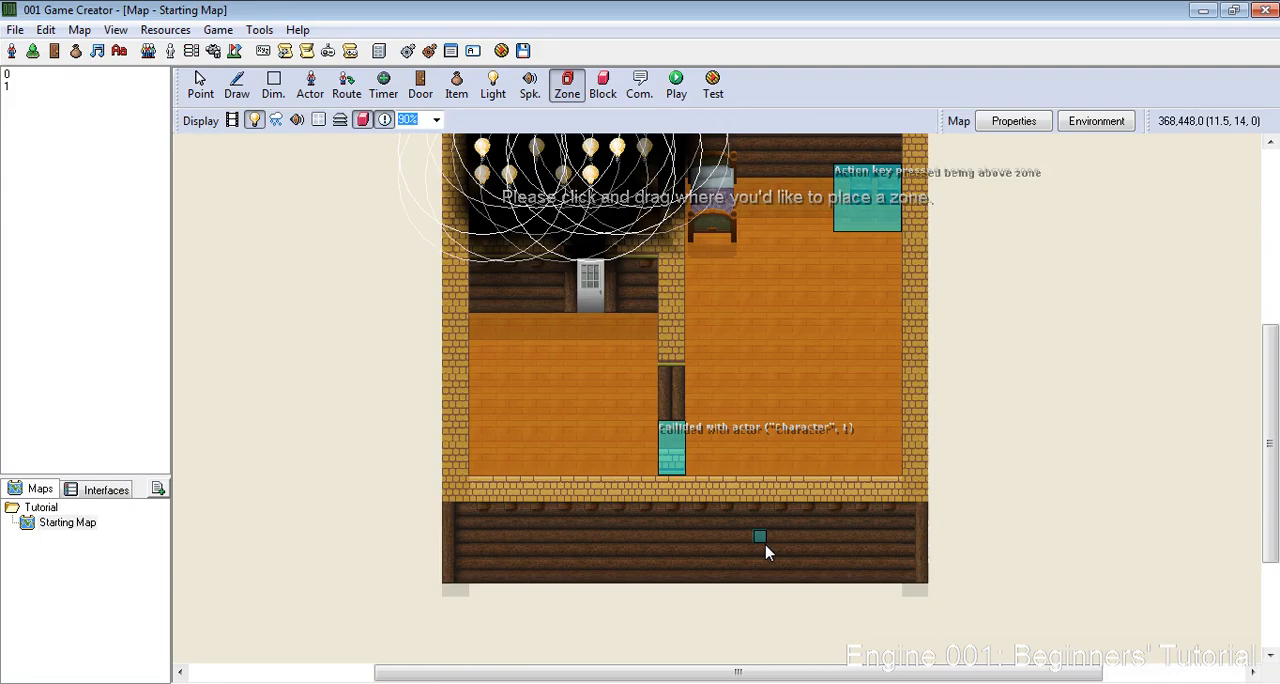
{"action": "scroll", "coordinate": [765, 545], "scroll_direction": "down", "scroll_amount": 3}
{"action": "scroll", "coordinate": [765, 545], "scroll_direction": "up", "scroll_amount": 5}
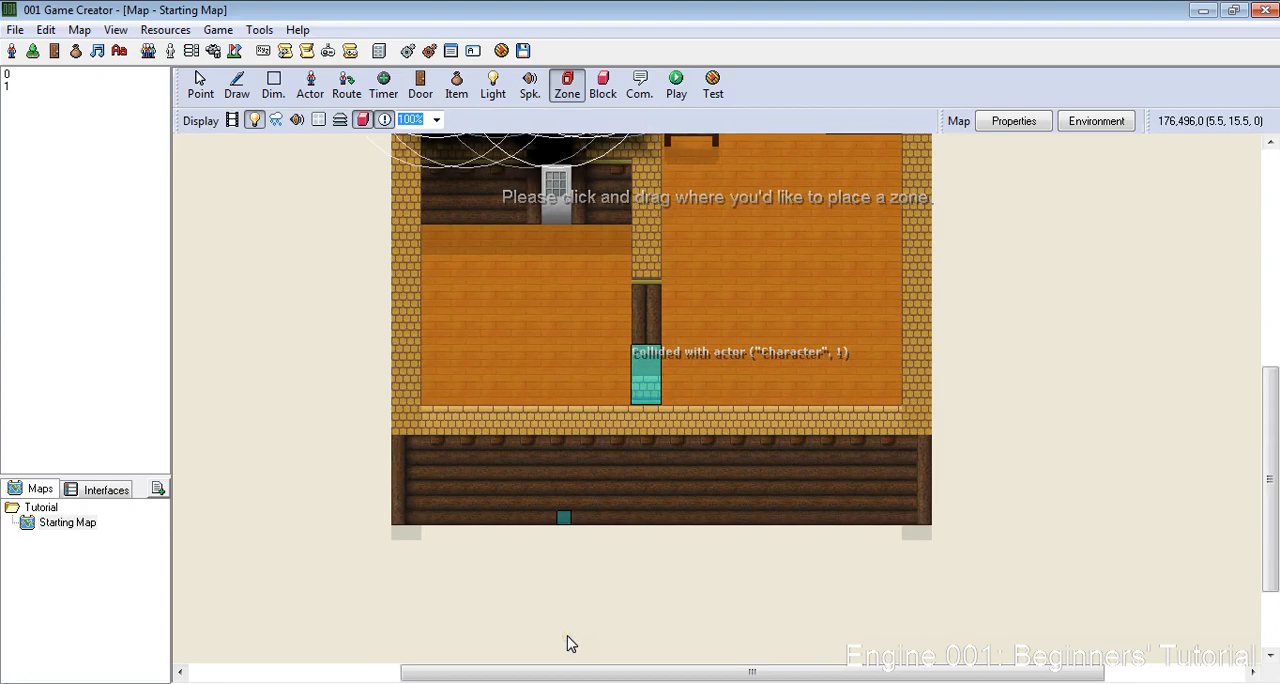
{"action": "left_click", "coordinate": [598, 683]}
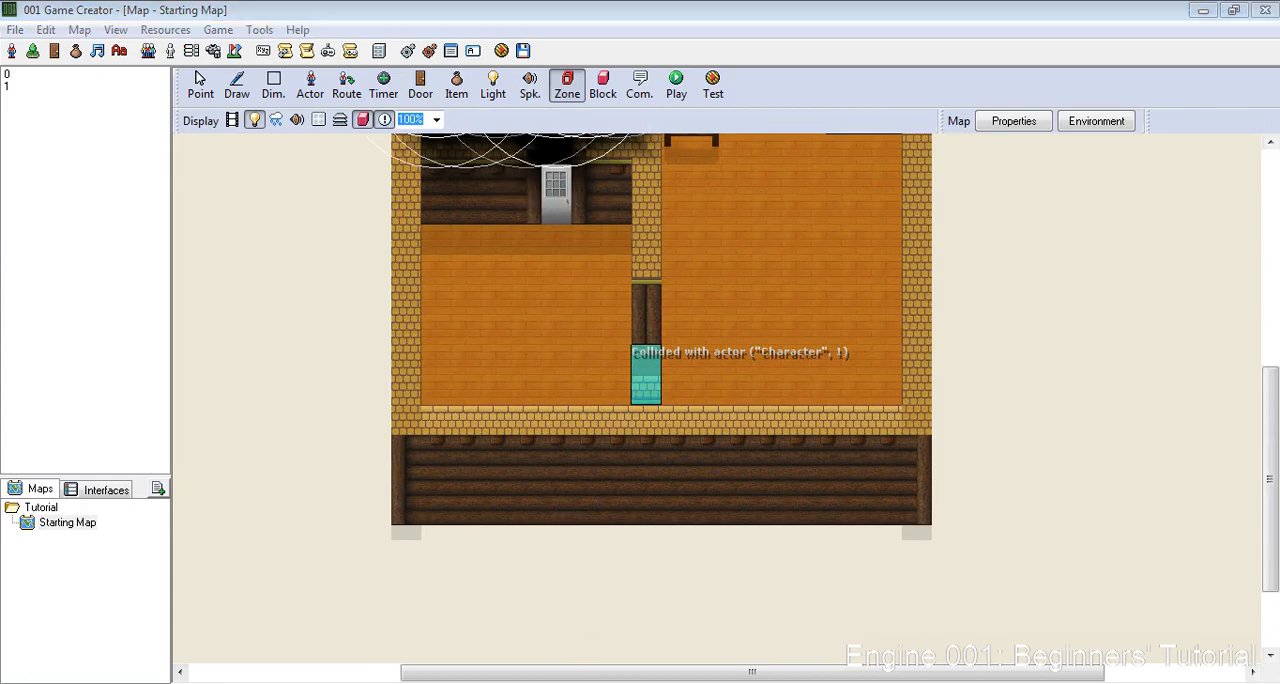